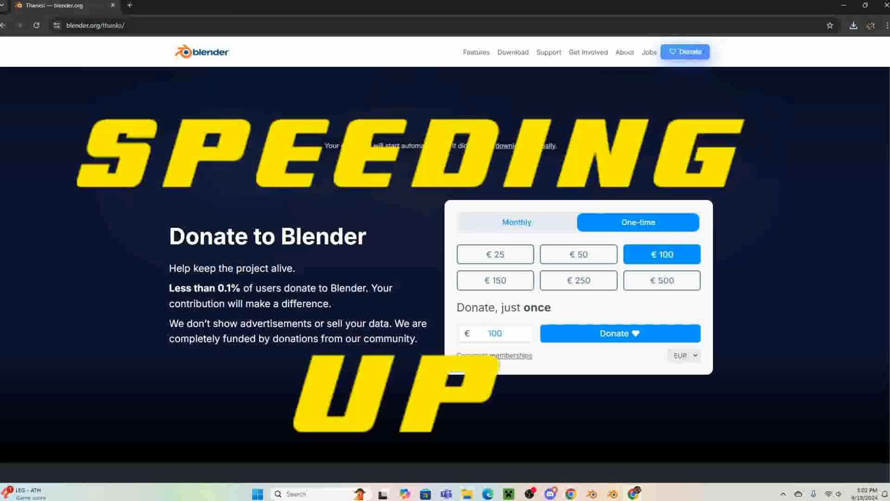
# - Open the Downloads folder and launch the blender-4.2.1-windows-x64 installer
pyautogui.click(467, 494)
pyautogui.click(279, 353)
pyautogui.doubleClick(358, 289)
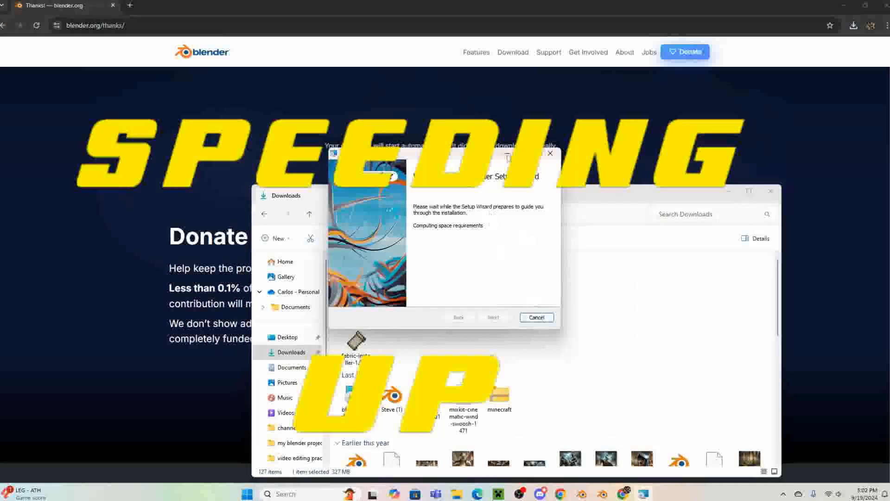
pyautogui.click(537, 318)
pyautogui.click(463, 259)
pyautogui.moveTo(453, 155); pyautogui.dragTo(470, 191)
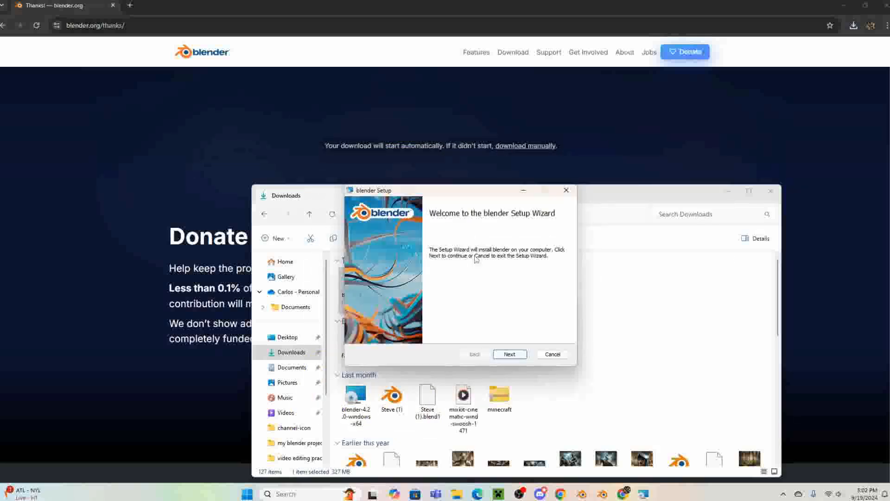
# - Install Blender with the default features and location, accepting the license agreement, and finish the setup wizard
pyautogui.click(510, 354)
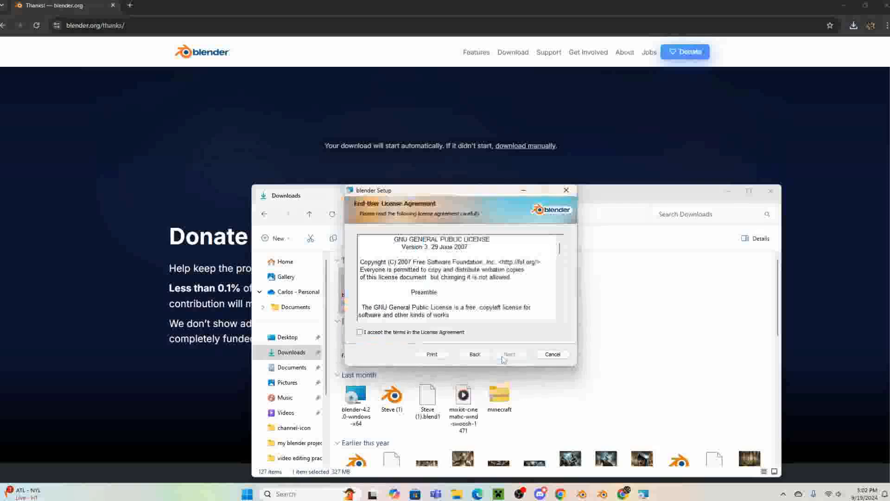
pyautogui.click(392, 333)
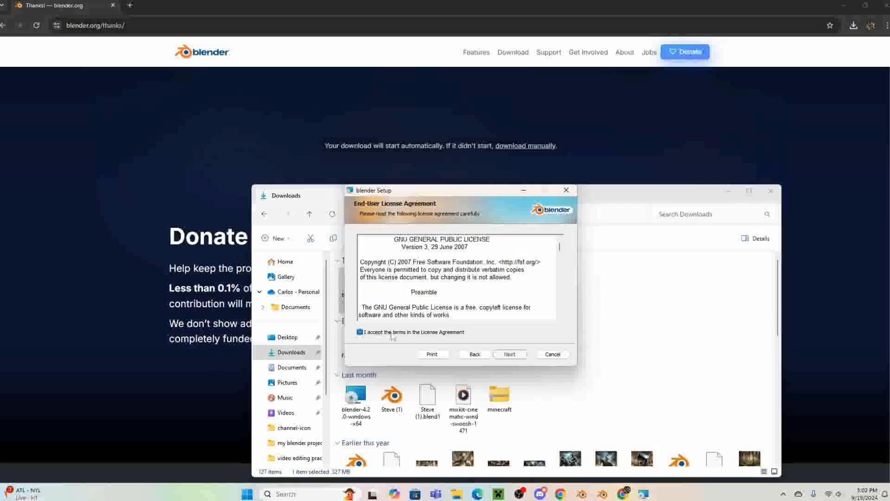
pyautogui.click(510, 354)
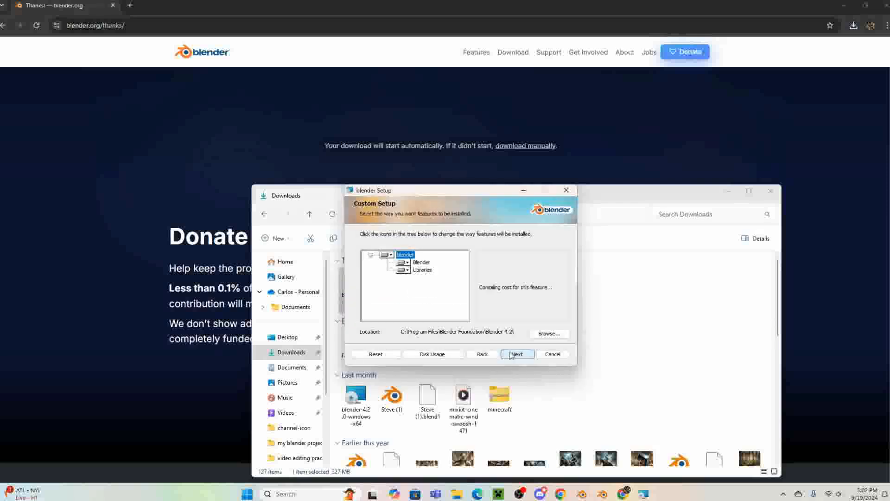
pyautogui.click(516, 353)
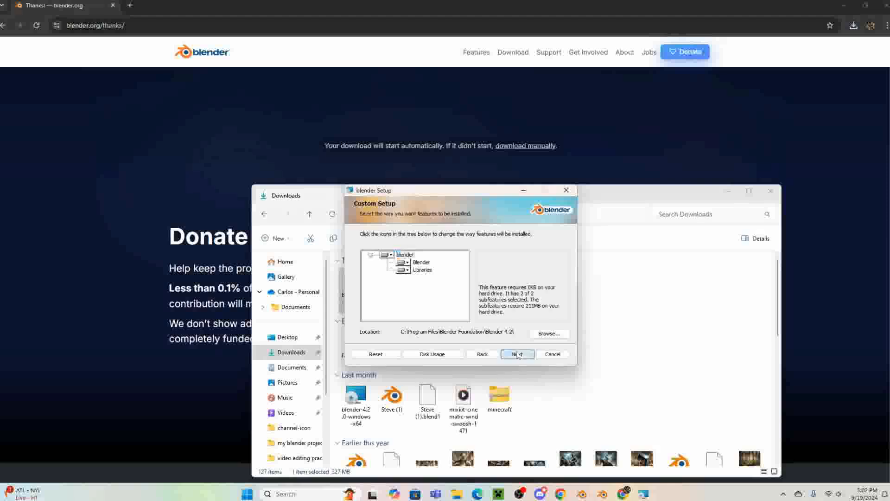
pyautogui.click(517, 355)
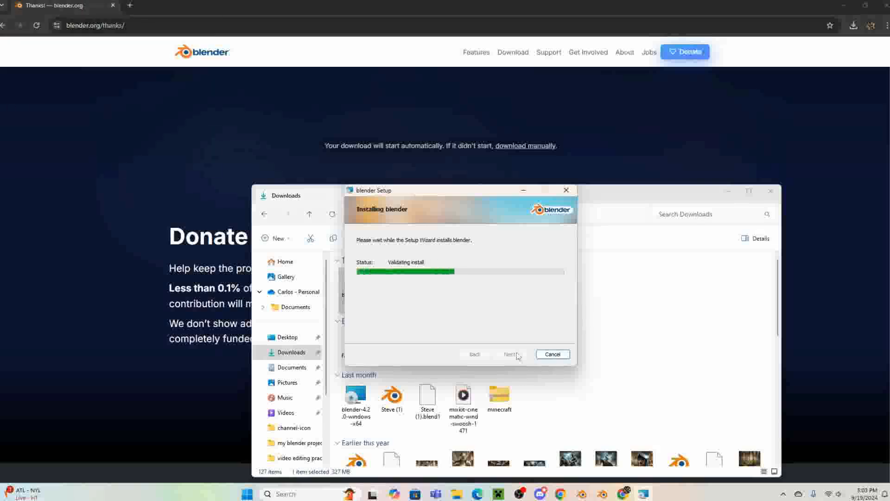
pyautogui.click(497, 316)
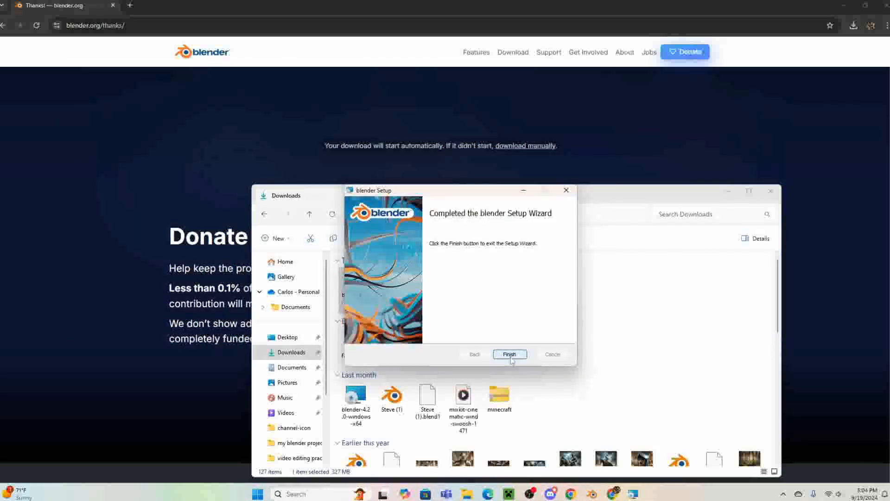
pyautogui.click(510, 355)
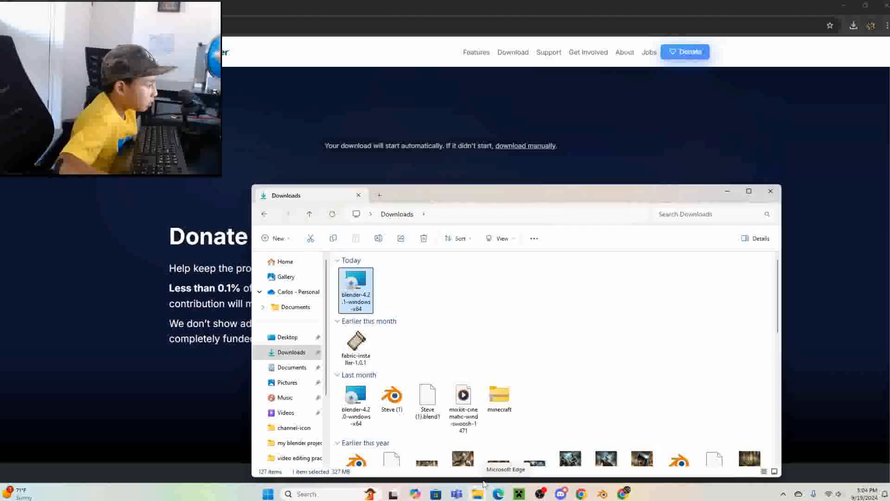
# - Start the newly installed Blender 4.2 and dismiss its splash screen to reach the default scene
pyautogui.press('super')
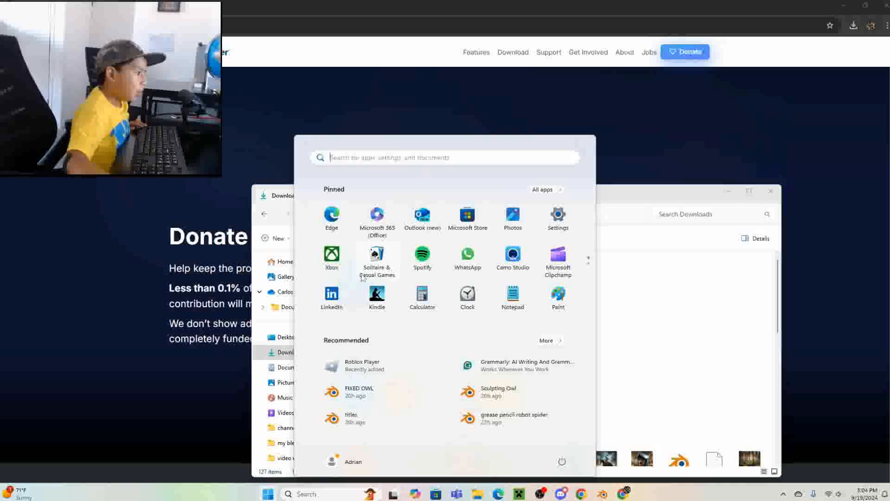
pyautogui.write('blender 4.2')
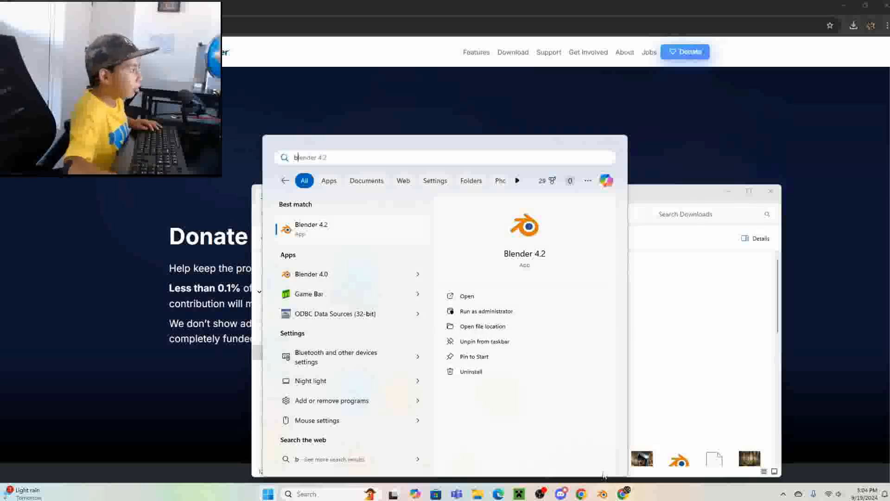
pyautogui.press('Escape')
pyautogui.click(608, 495)
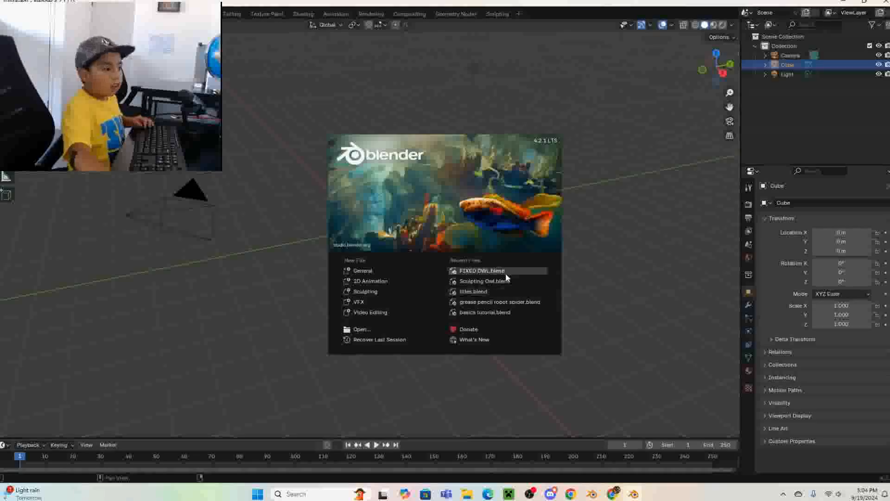
pyautogui.click(617, 274)
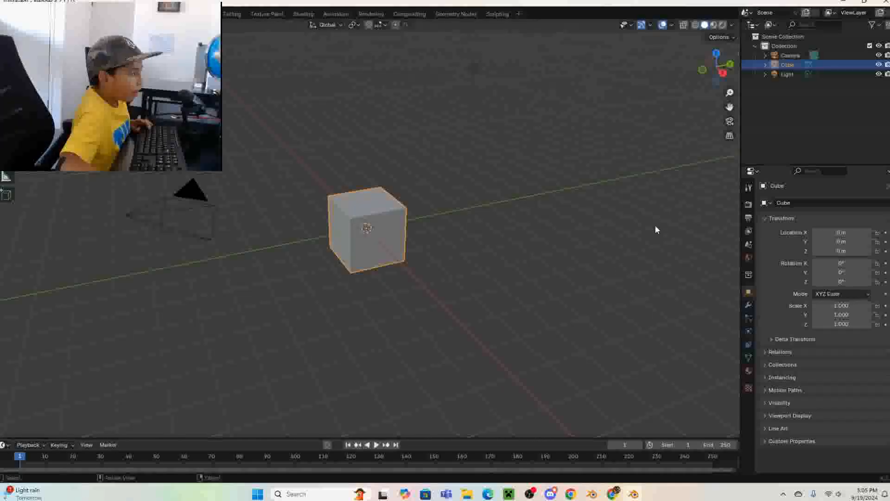
# - Enable the Screencast Keys overlay in the 3D viewport and switch to the top view
pyautogui.press('n')
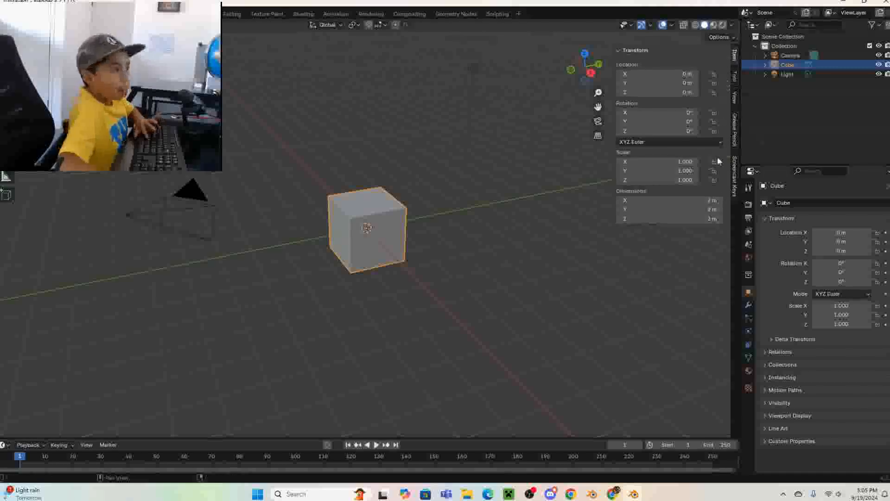
pyautogui.click(735, 185)
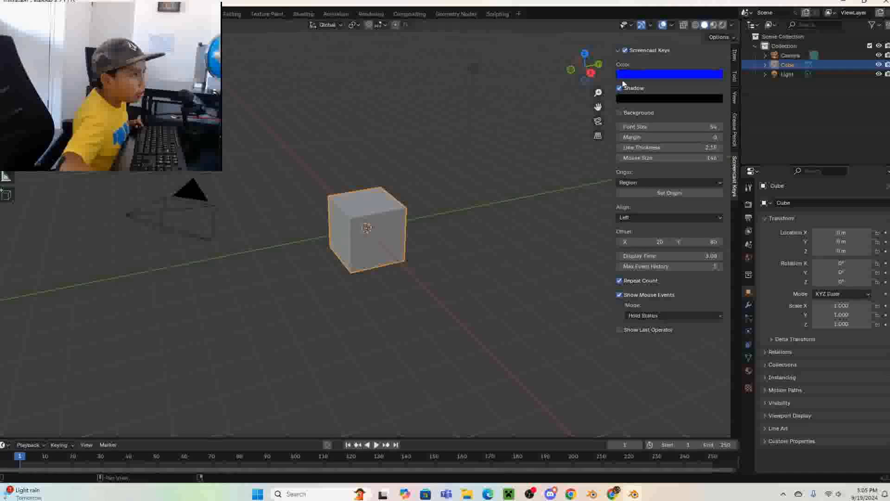
pyautogui.press('n')
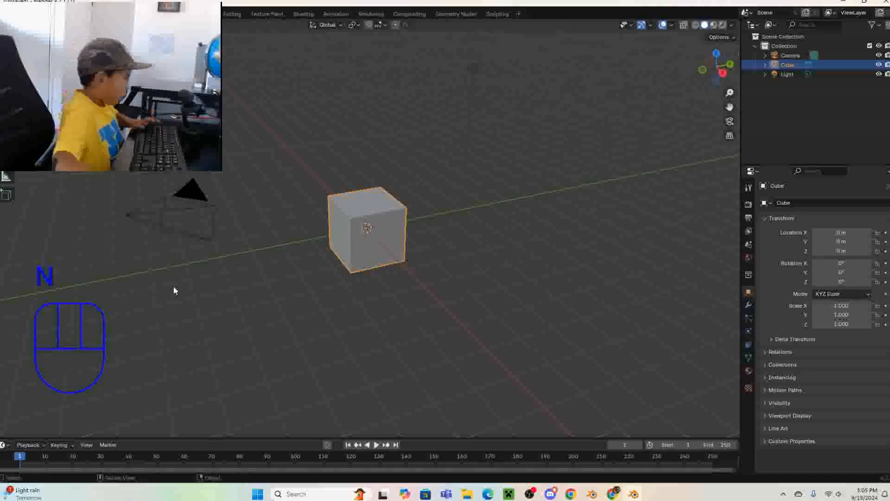
pyautogui.press('n')
pyautogui.press('n')
pyautogui.press('n')
pyautogui.press('n')
pyautogui.press('n')
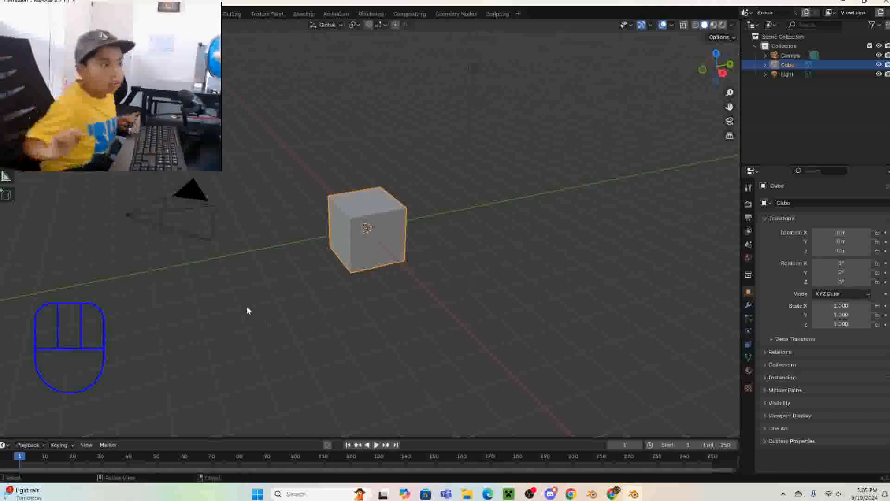
pyautogui.press('KP_7')
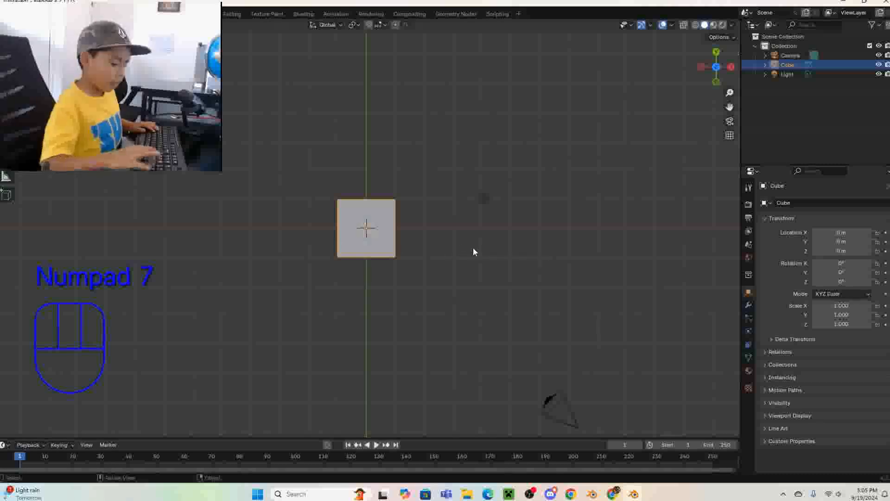
# - Try moving the cube freely toward negative X and negative Y twice, reverting it to the origin each time
pyautogui.press('g')
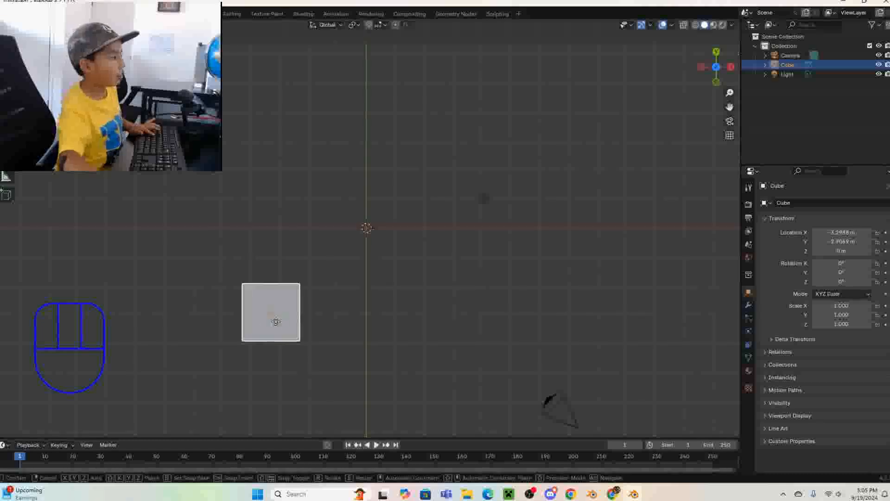
pyautogui.click(272, 322)
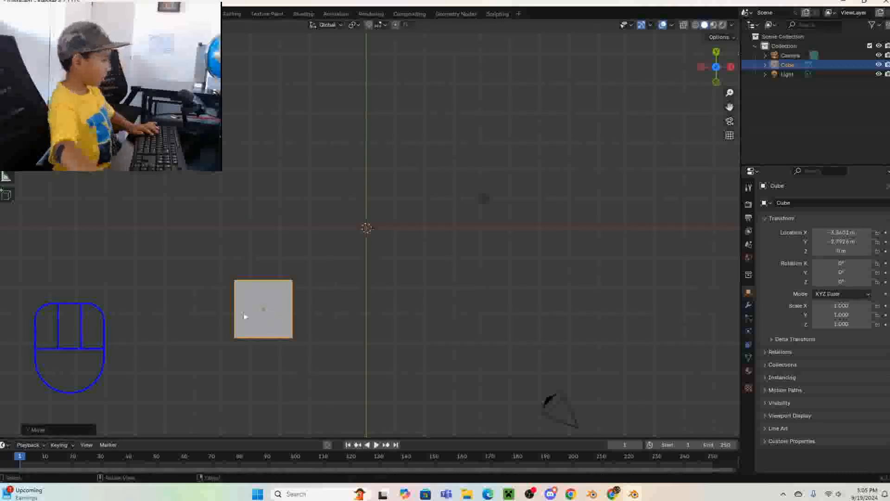
pyautogui.press('ctrl')
pyautogui.hotkey('ctrl', 'z')
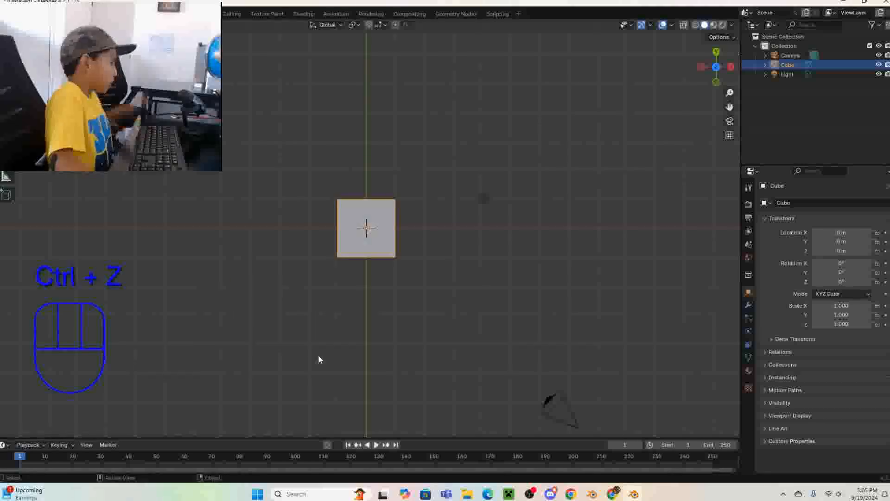
pyautogui.press('g')
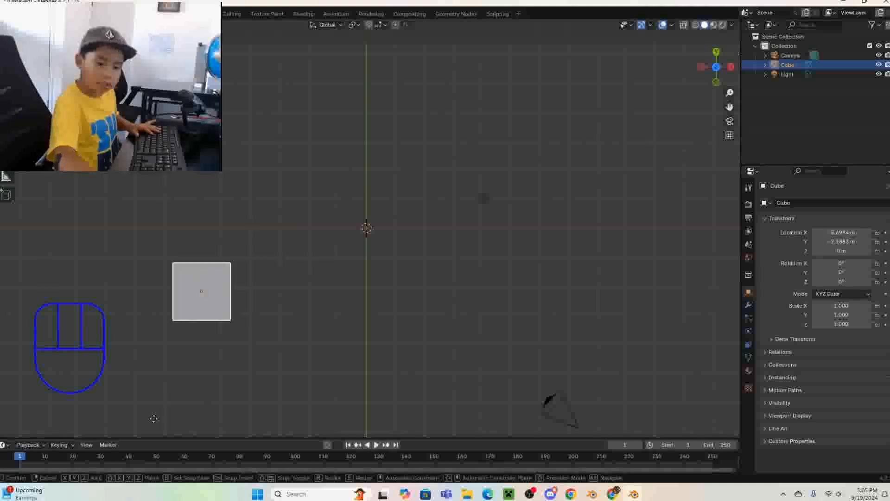
pyautogui.press('Escape')
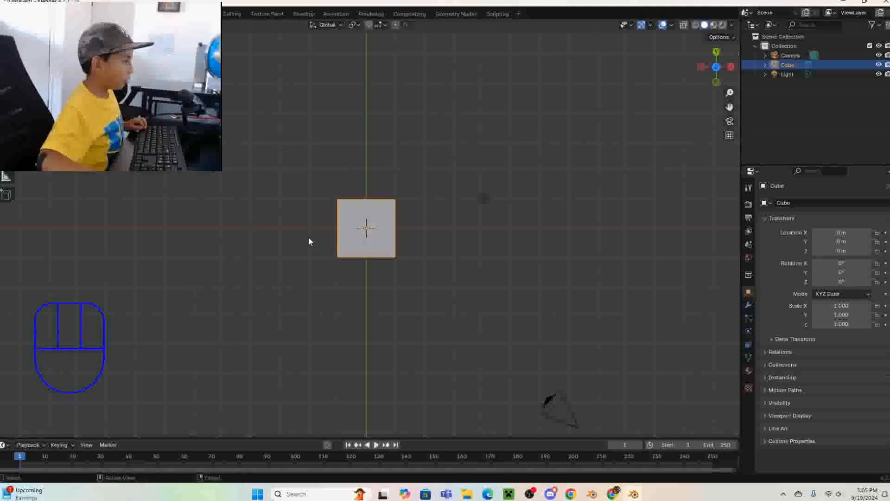
pyautogui.hotkey('ctrl', 'z')
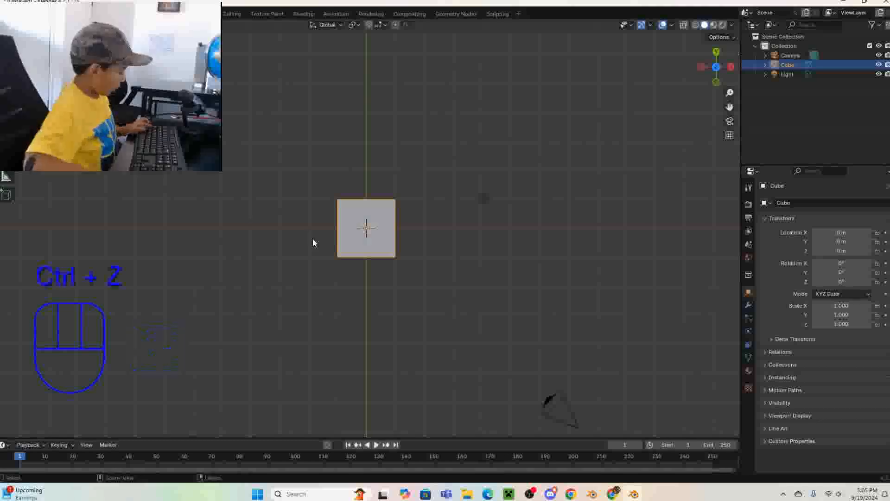
pyautogui.hotkey('ctrl', 'z')
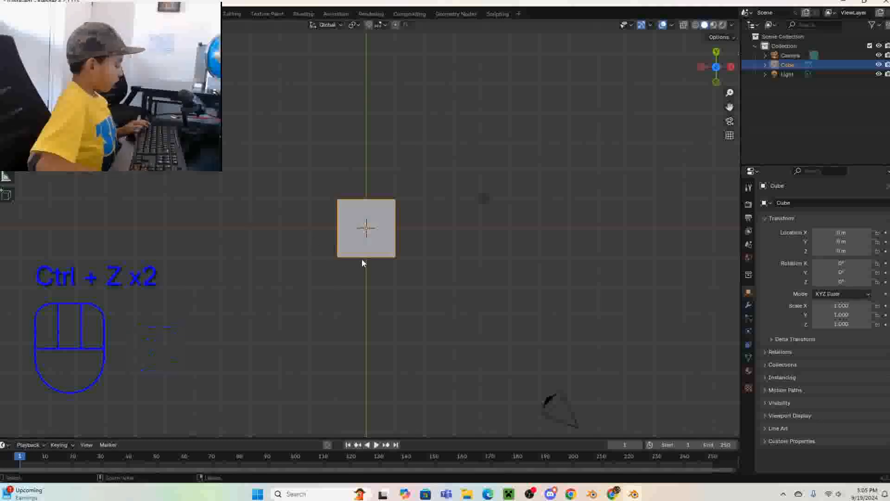
# - Move the cube to about X -1.8 m, Y -1.7 m, undo and redo the move, and undo it again
pyautogui.press('g')
pyautogui.click(342, 299)
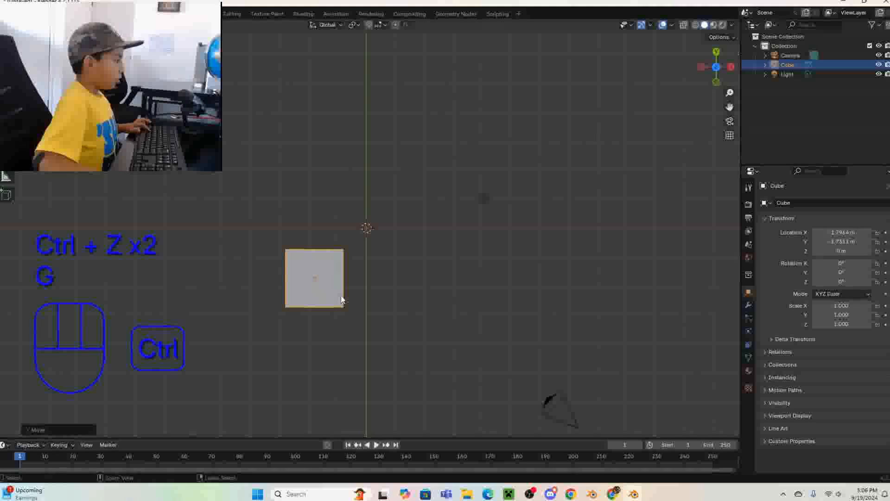
pyautogui.hotkey('ctrl', 'z')
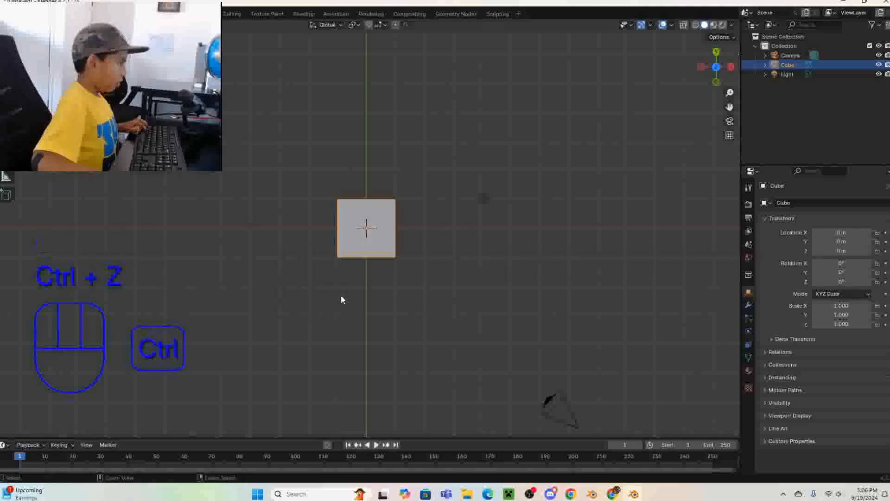
pyautogui.hotkey('ctrl', 'shift', 'z')
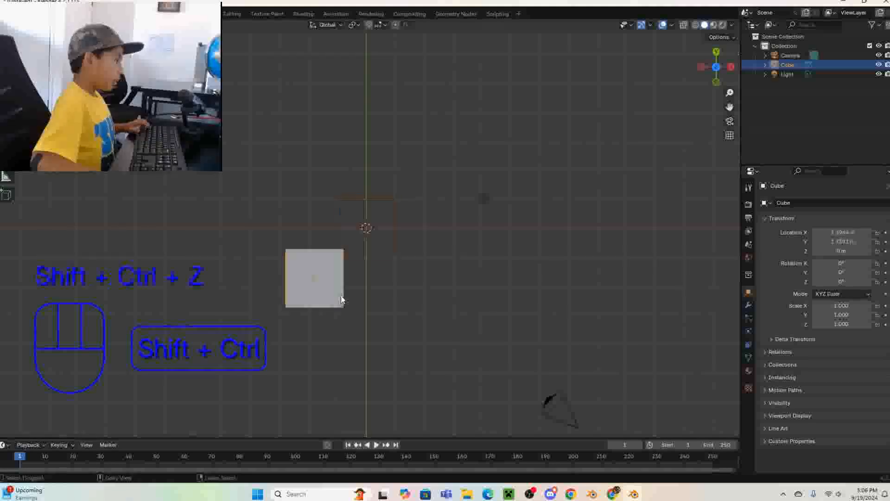
pyautogui.press('ctrl')
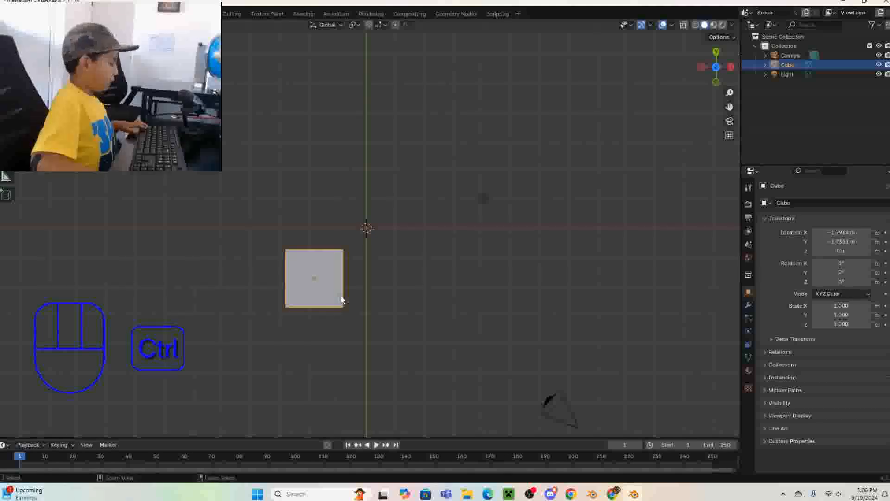
pyautogui.hotkey('ctrl', 'z')
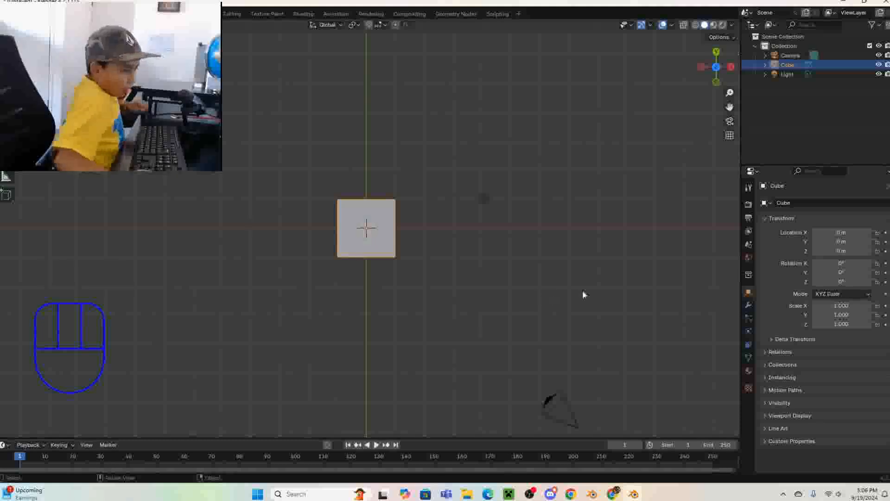
# - Try scaling the cube up and moving it toward positive X, cancelling both transforms
pyautogui.press('s')
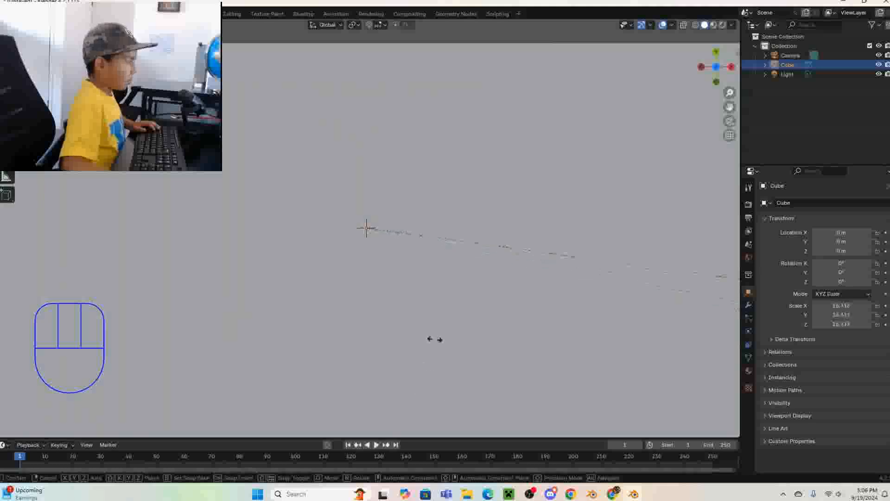
pyautogui.rightClick(435, 308)
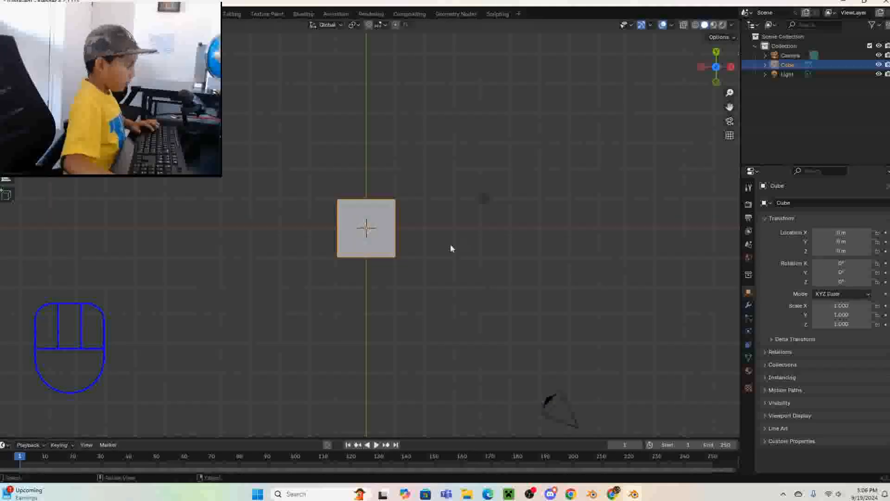
pyautogui.press('g')
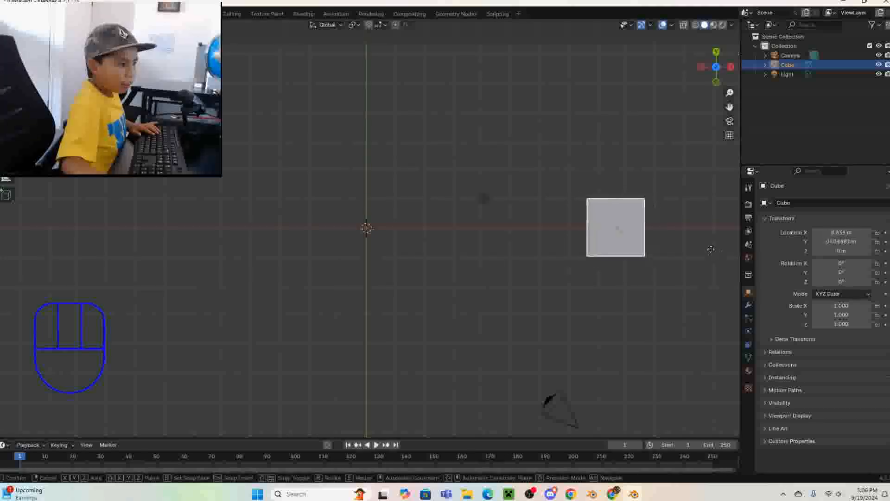
pyautogui.press('x')
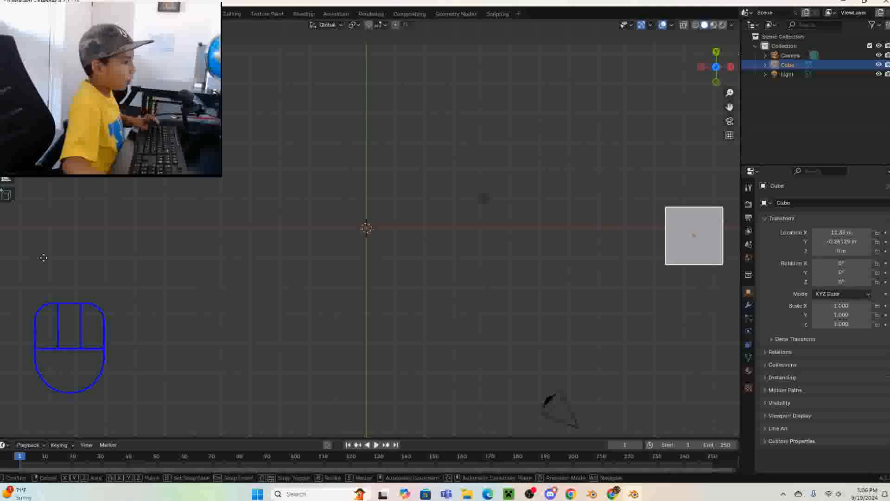
pyautogui.press('Escape')
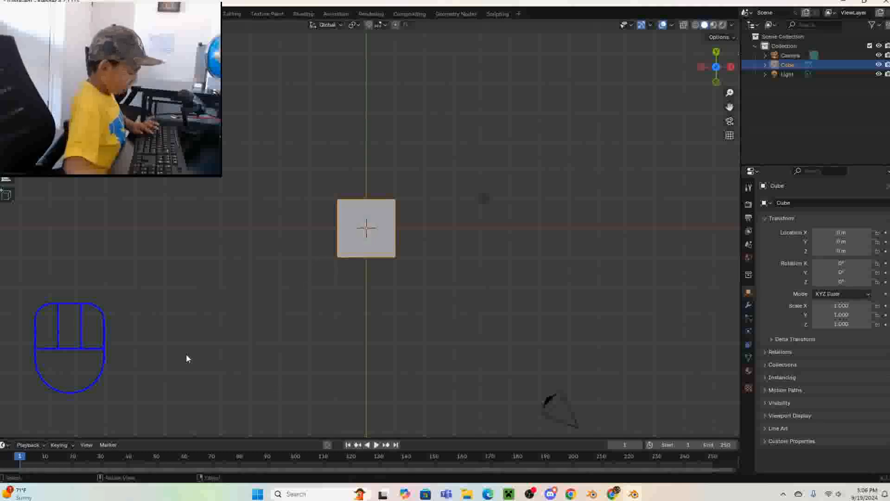
# - Hide the cube in the viewport and reveal the hidden object again
pyautogui.press('h')
pyautogui.press('h')
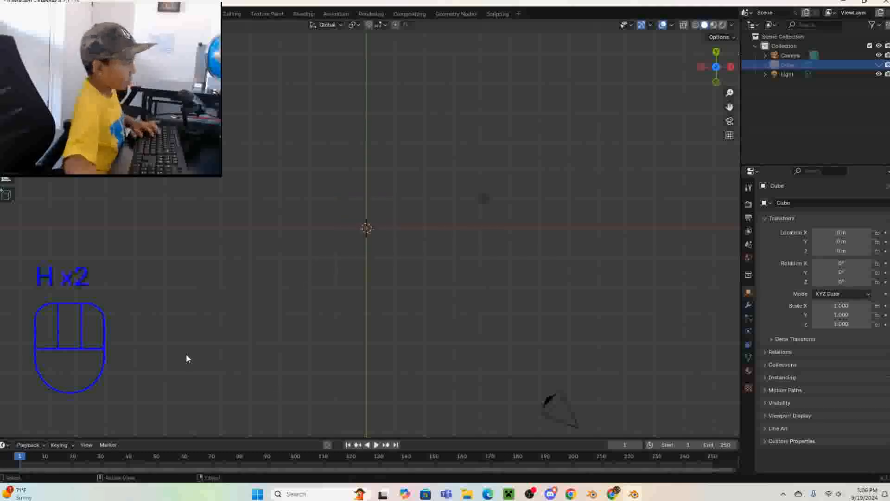
pyautogui.hotkey('alt', 'h')
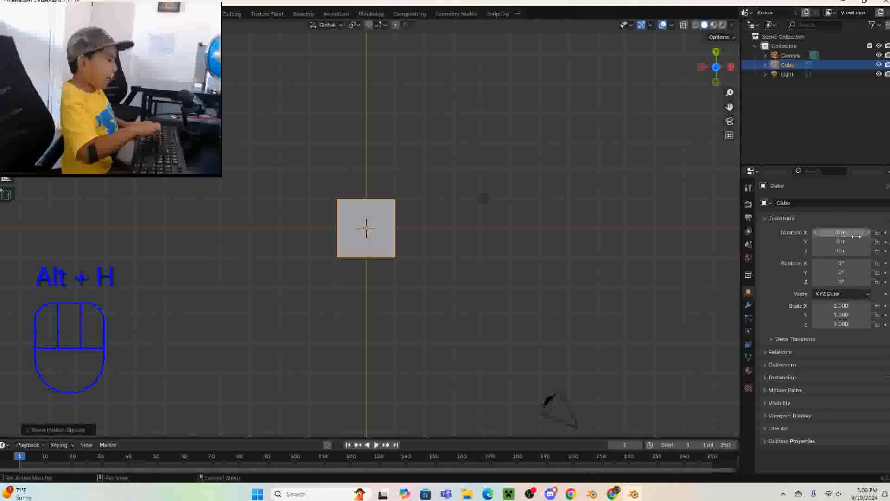
pyautogui.rightClick(564, 155)
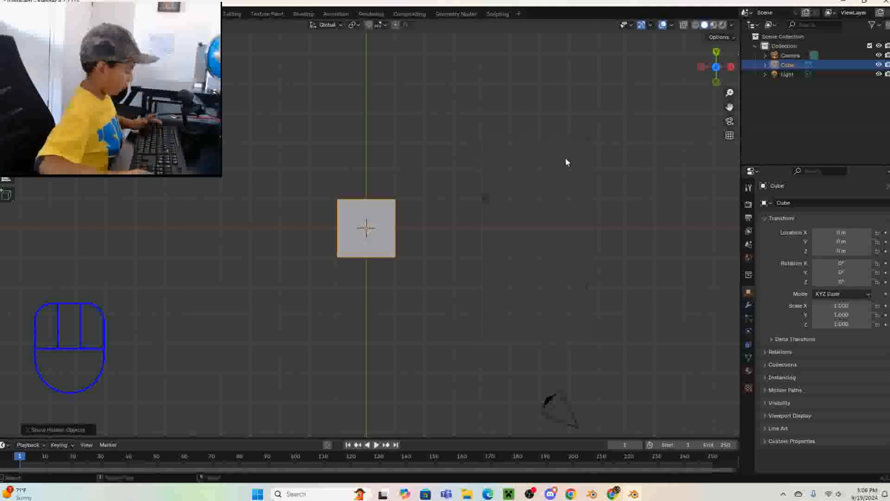
# - Try rotating the cube freely and around the global Z axis, cancelling each rotation
pyautogui.moveTo(566, 157); pyautogui.dragTo(548, 77, button='middle')
pyautogui.press('r')
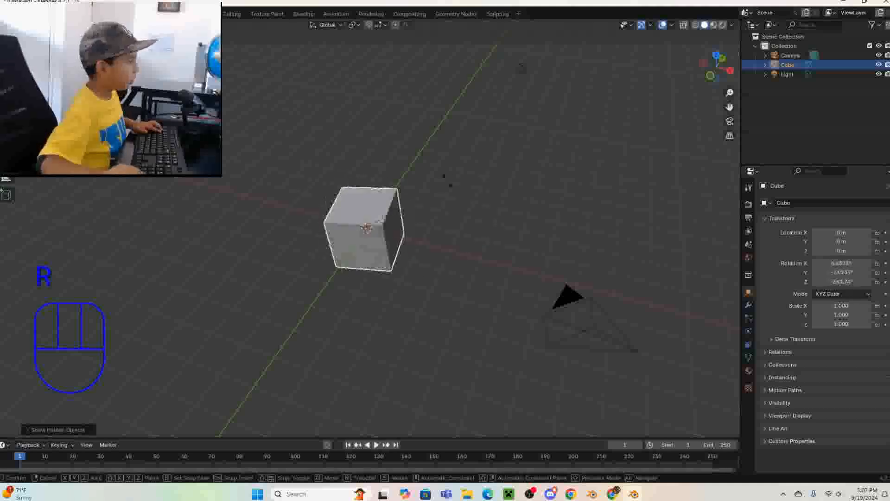
pyautogui.press('Escape')
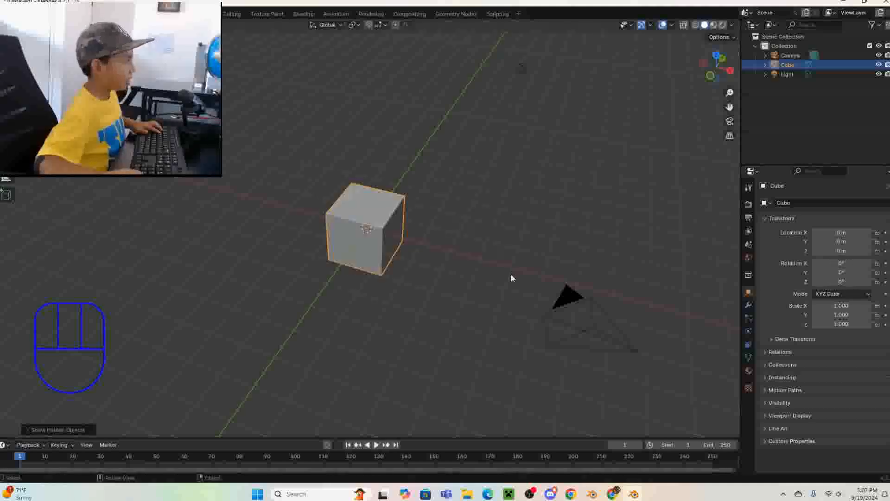
pyautogui.press('z')
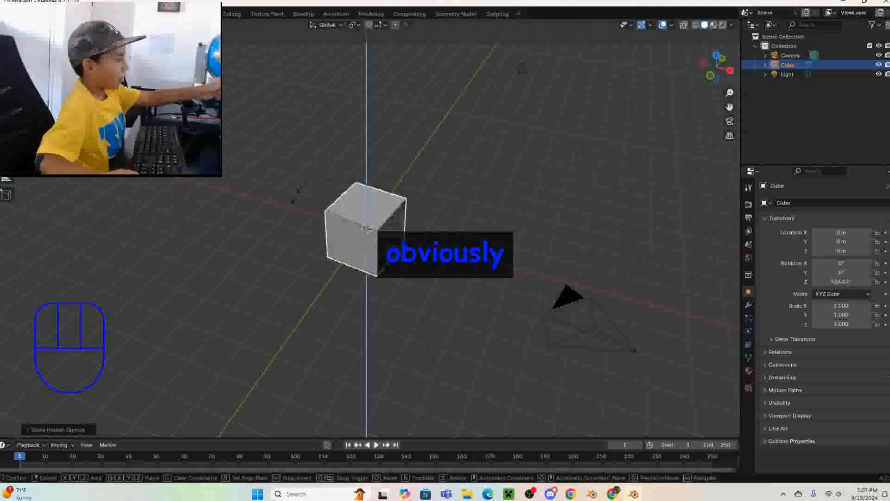
pyautogui.press('Escape')
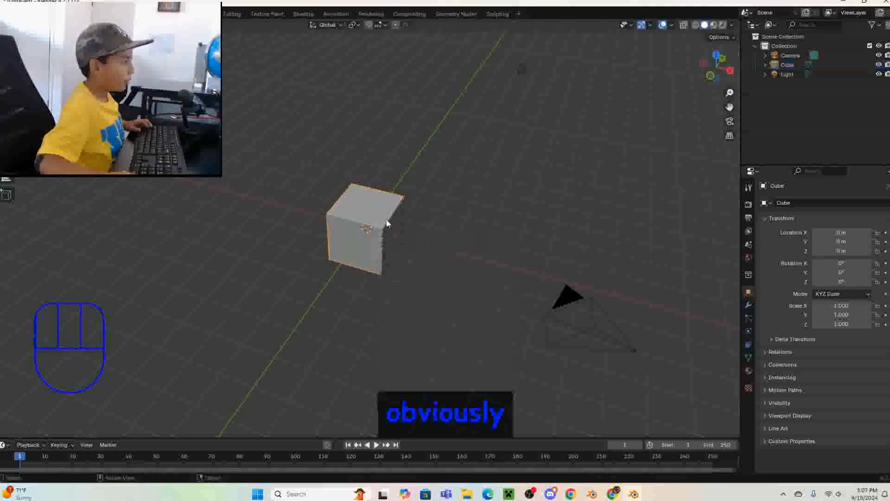
# - Select the cube and try rotating it around the global X axis, cancelling the rotation
pyautogui.click(388, 223)
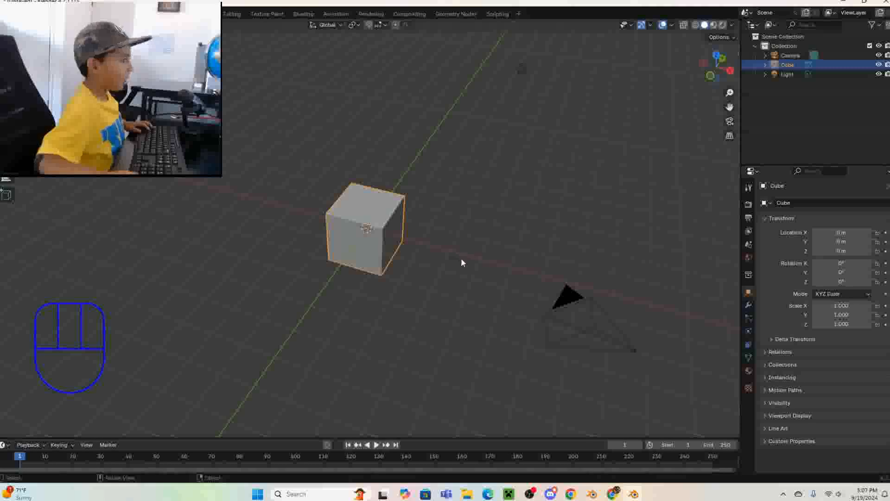
pyautogui.press('x')
pyautogui.press('Escape')
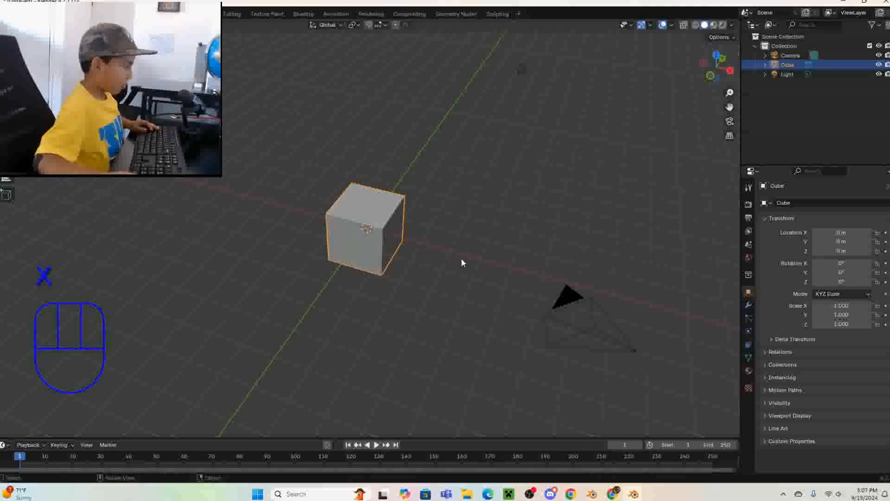
pyautogui.press('r')
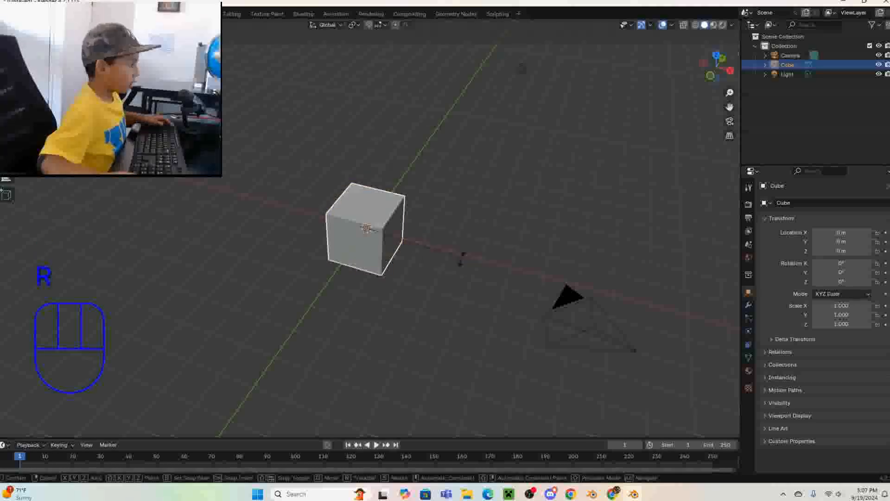
pyautogui.press('x')
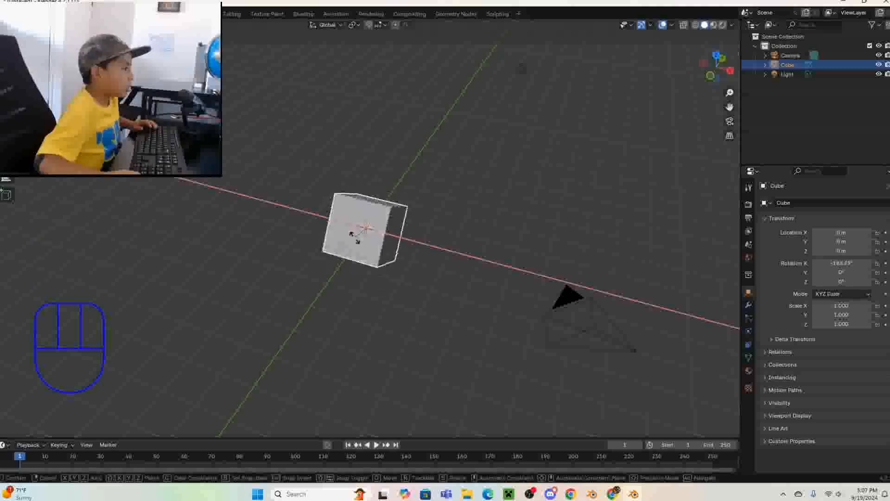
pyautogui.rightClick(504, 218)
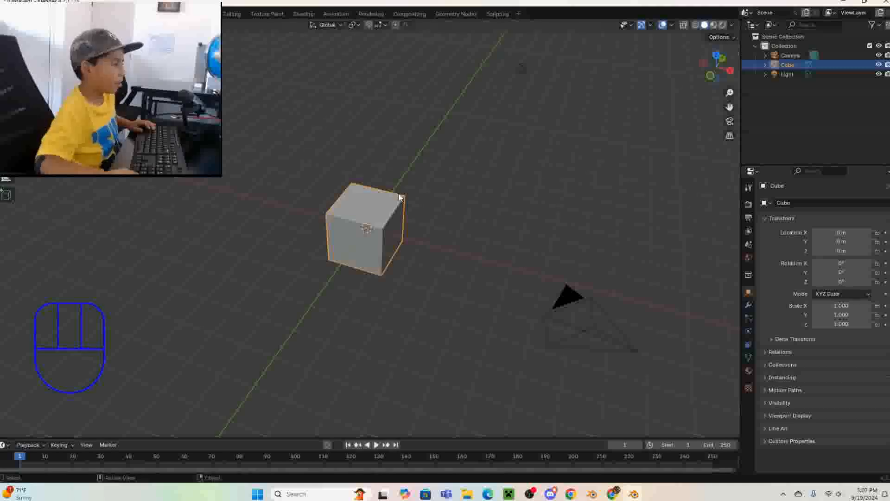
# - Try rotating the cube around the global Y axis, cancelling the rotation
pyautogui.press('r')
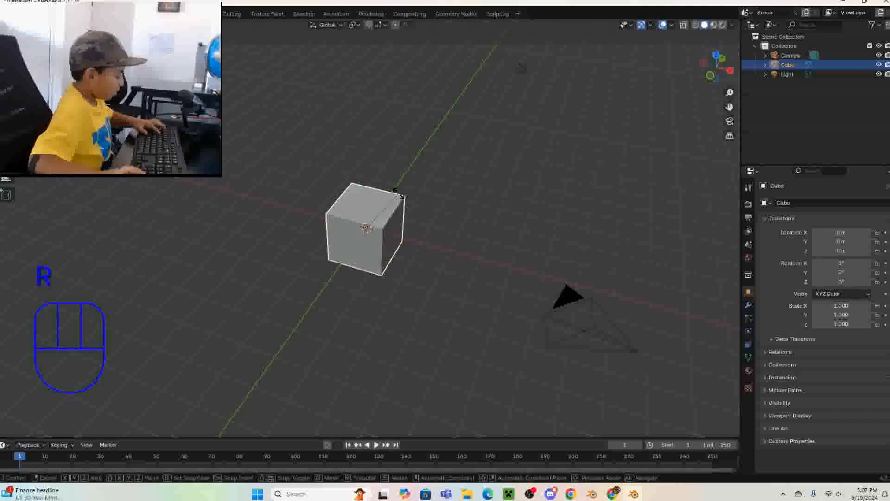
pyautogui.press('y')
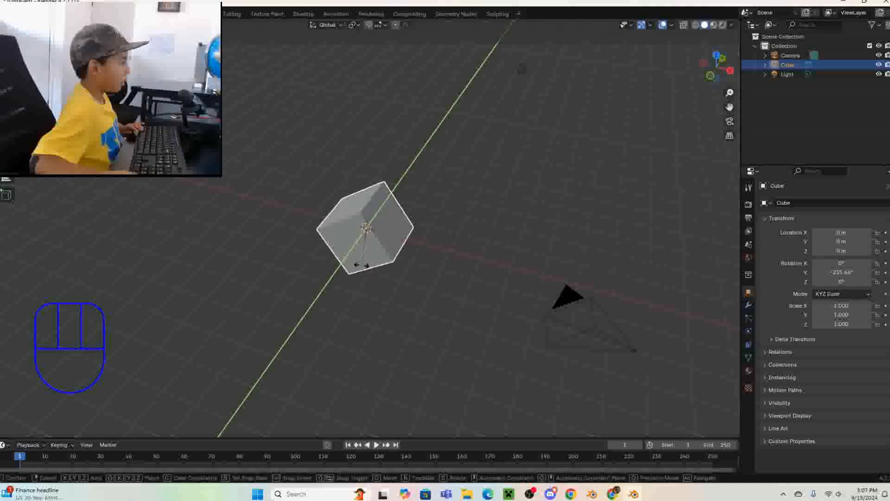
pyautogui.rightClick(329, 245)
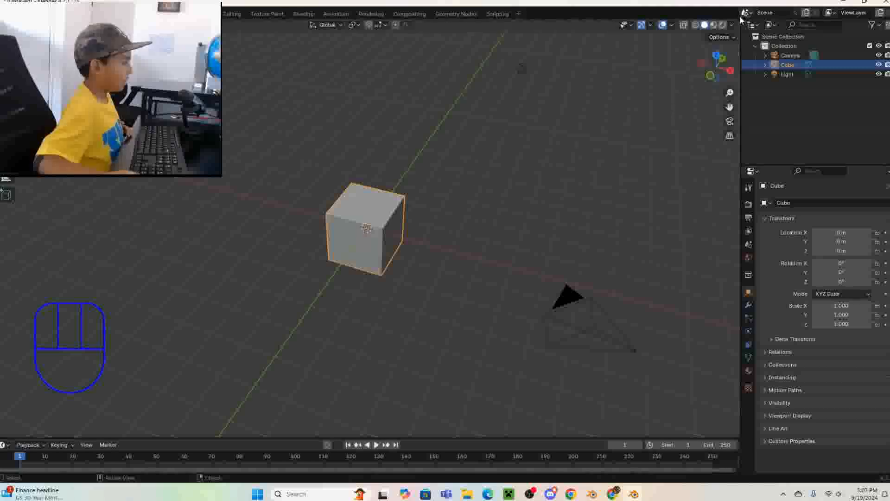
# - Orbit around the cube to view it from several sides, and pan the view diagonally in both directions
pyautogui.scroll(-1, 716, 60)
pyautogui.moveTo(715, 58); pyautogui.dragTo(583, 45)
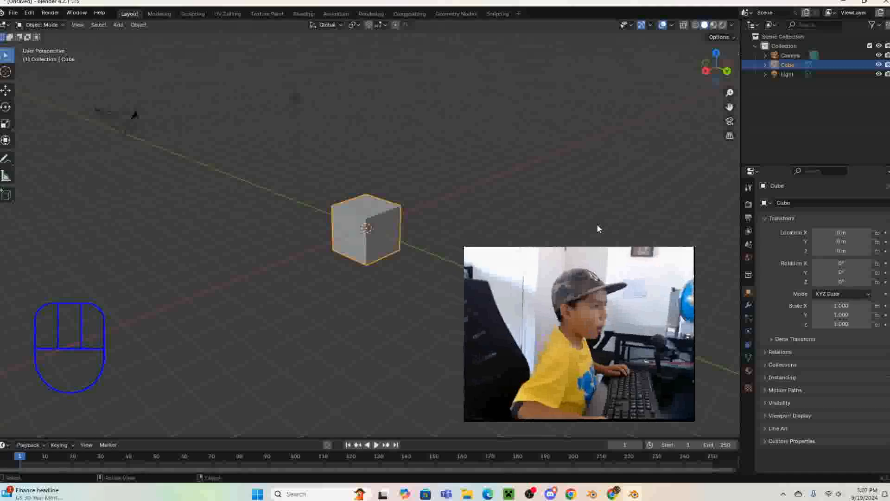
pyautogui.moveTo(598, 224); pyautogui.dragTo(608, 185, button='middle')
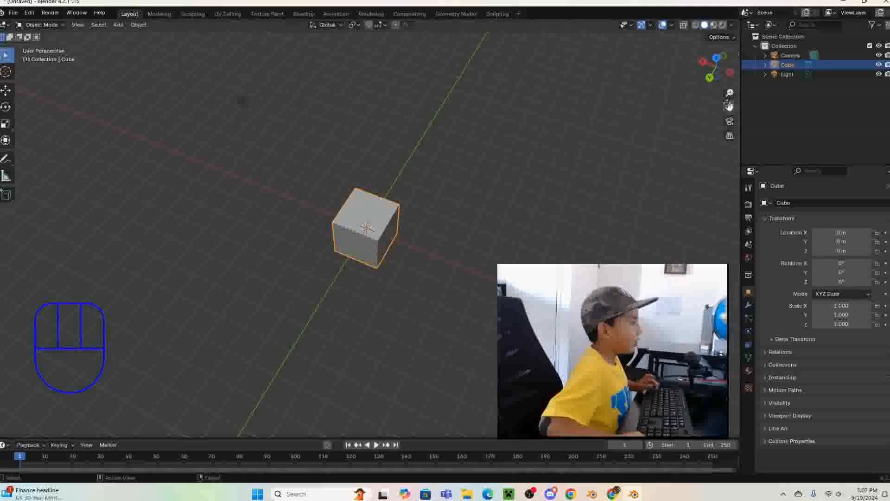
pyautogui.moveTo(730, 106); pyautogui.dragTo(670, 136)
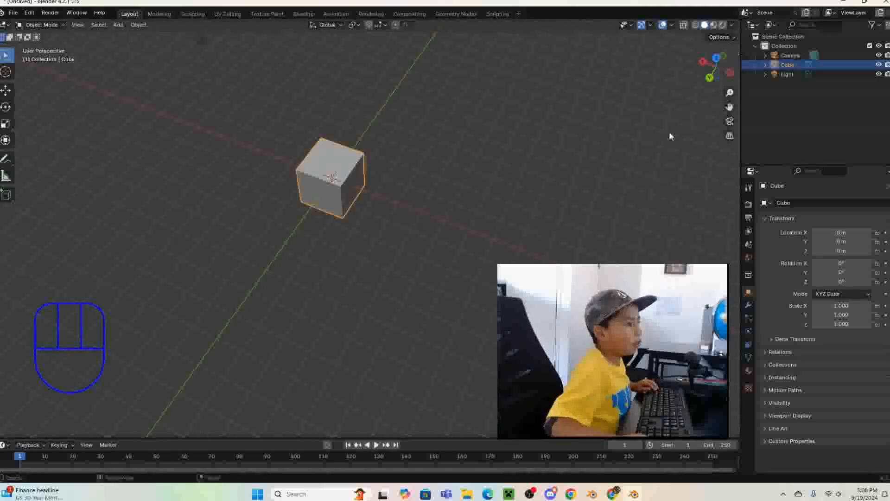
pyautogui.press('shift')
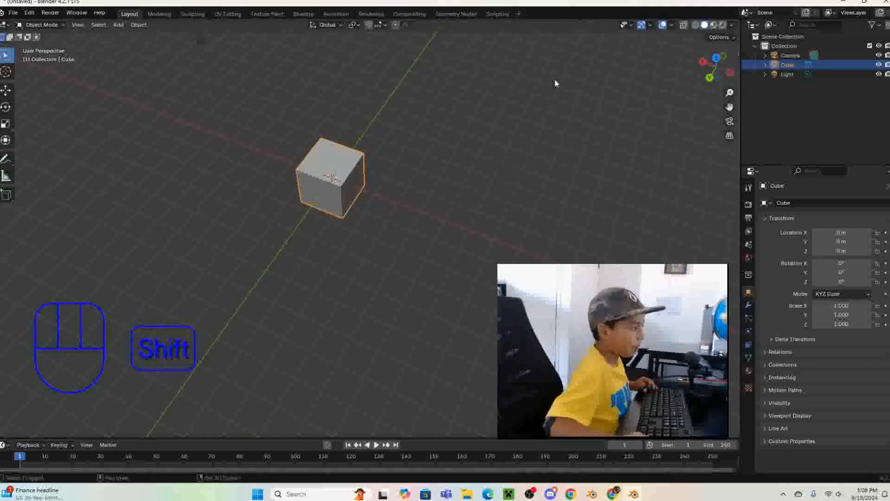
pyautogui.press('shift')
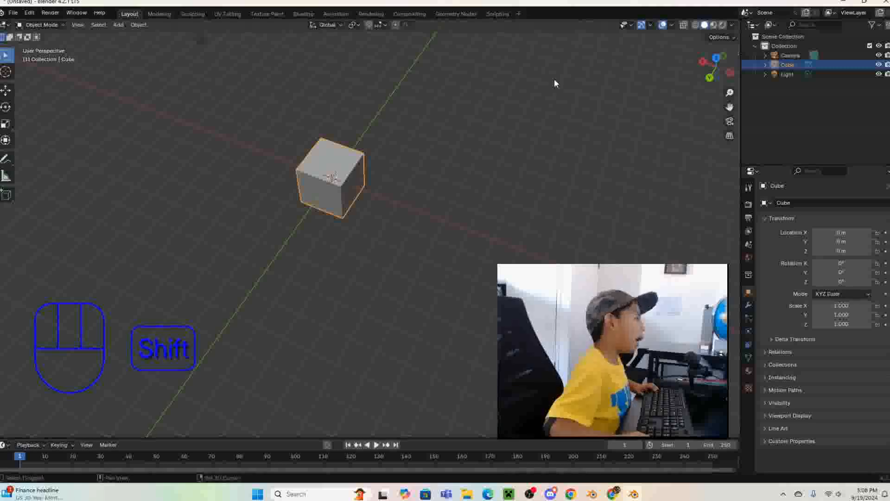
pyautogui.keyDown('shift'); pyautogui.moveTo(479, 159); pyautogui.dragTo(577, 190, button='middle'); pyautogui.keyUp('shift')
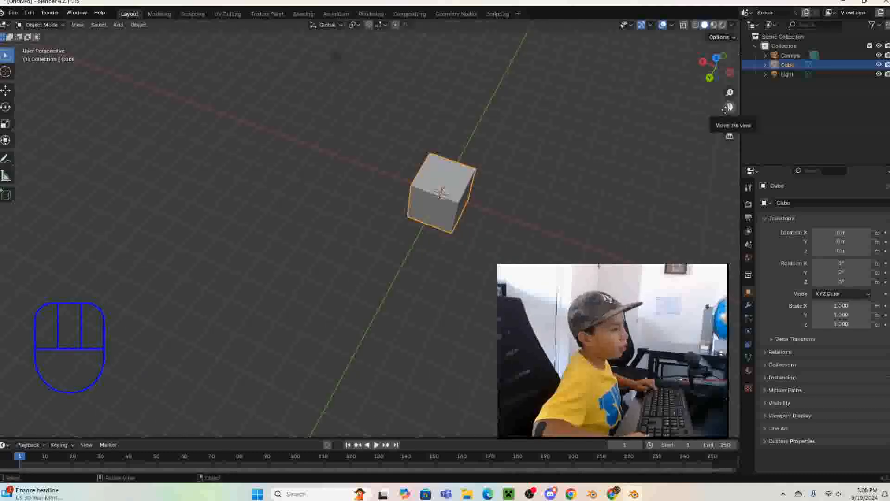
# - Move the view in closer to the cube and orbit until its positive X side faces forward
pyautogui.moveTo(729, 107); pyautogui.dragTo(696, 89)
pyautogui.scroll(5, 567, 146)
pyautogui.moveTo(555, 146)
pyautogui.keyDown('shift'); pyautogui.mouseDown(button='middle')
pyautogui.moveTo(519, 209)
pyautogui.moveTo(598, 235)
pyautogui.moveTo(579, 192)
pyautogui.moveTo(522, 177)
pyautogui.moveTo(523, 133)
pyautogui.moveTo(568, 153)
pyautogui.mouseUp(button='middle'); pyautogui.keyUp('shift')
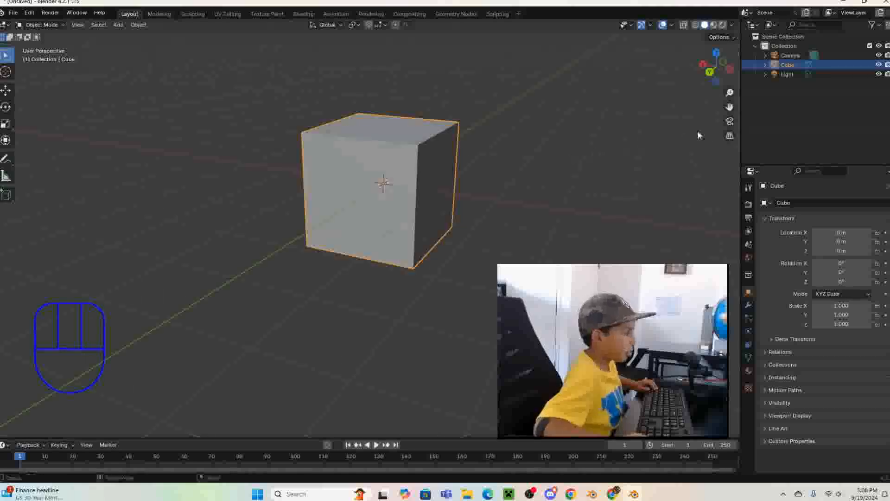
pyautogui.moveTo(729, 106)
pyautogui.mouseDown()
pyautogui.moveTo(742, 105)
pyautogui.moveTo(733, 92)
pyautogui.mouseUp()
pyautogui.moveTo(720, 54); pyautogui.dragTo(617, 121)
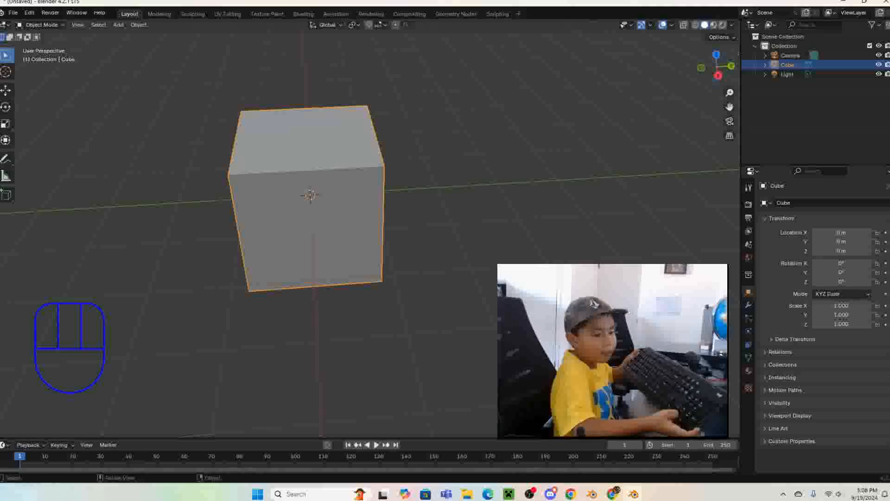
# - Frame the selected cube in the viewport and zoom back out until the camera and light are in view
pyautogui.press('KP_Decimal')
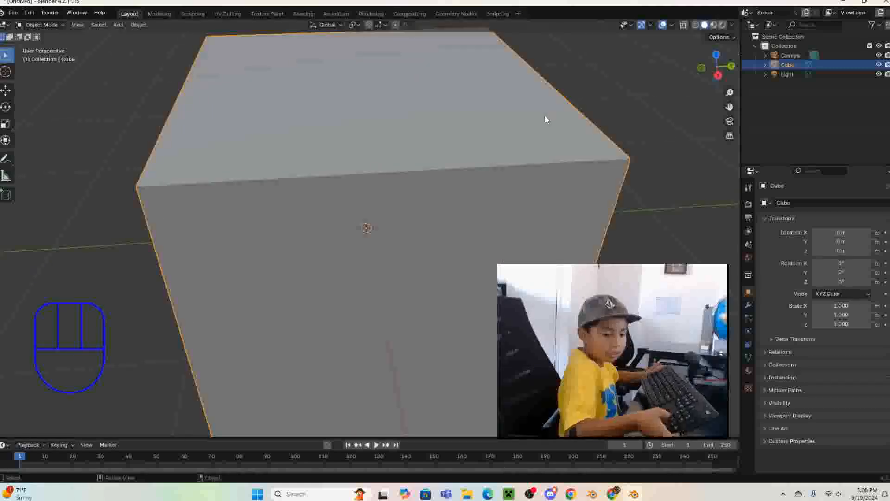
pyautogui.scroll(-8, 546, 120)
pyautogui.scroll(-4, 545, 120)
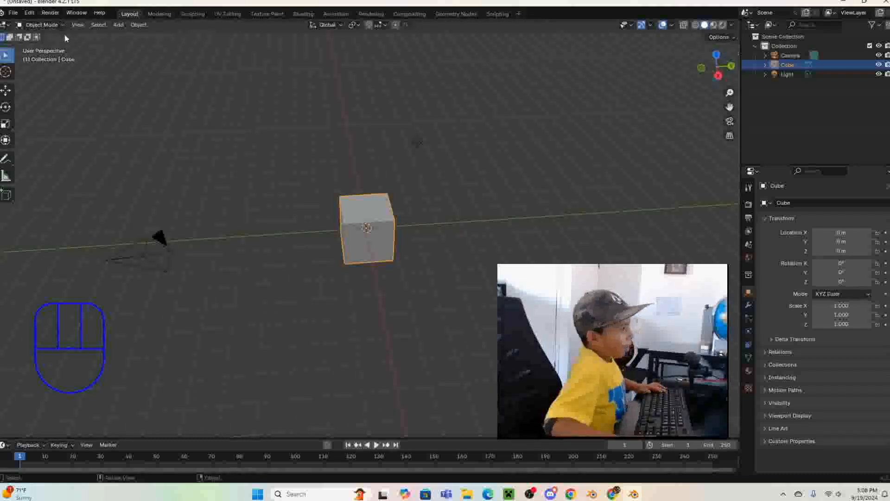
# - Look through the available interaction modes for the cube and view it from another side, staying in Object Mode
pyautogui.click(50, 24)
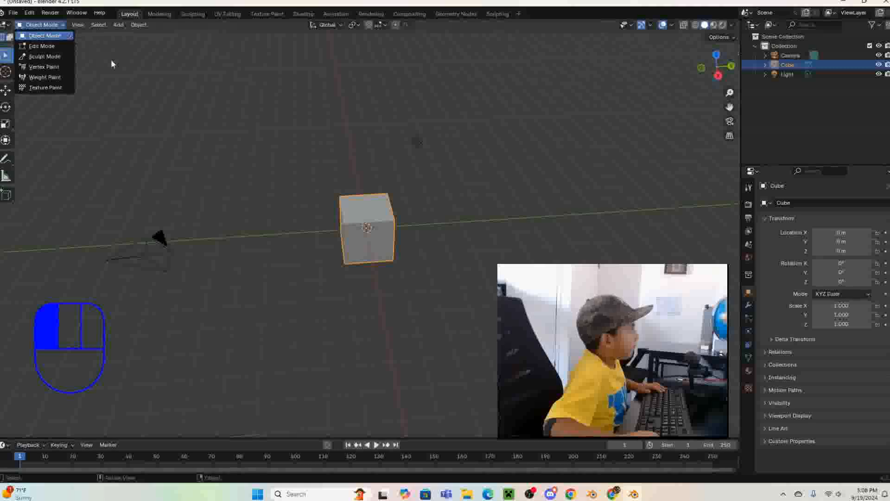
pyautogui.scroll(4, 393, 212)
pyautogui.moveTo(398, 215); pyautogui.dragTo(626, 187, button='middle')
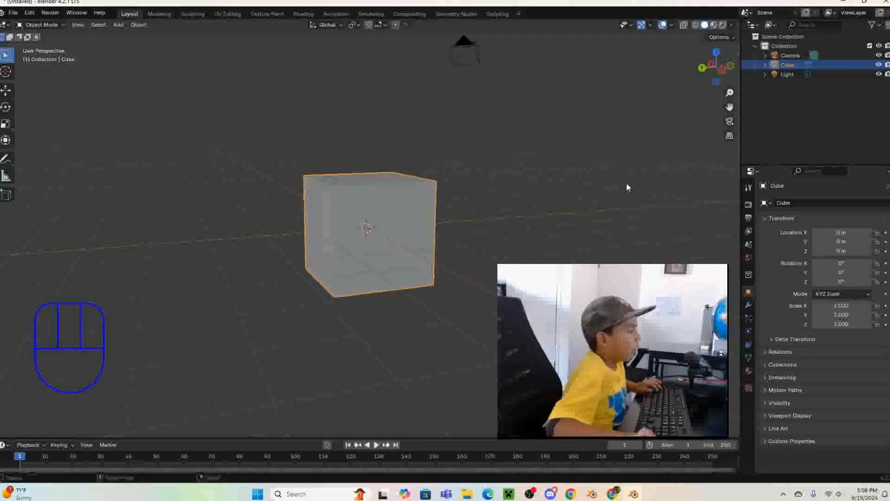
pyautogui.scroll(-4, 627, 184)
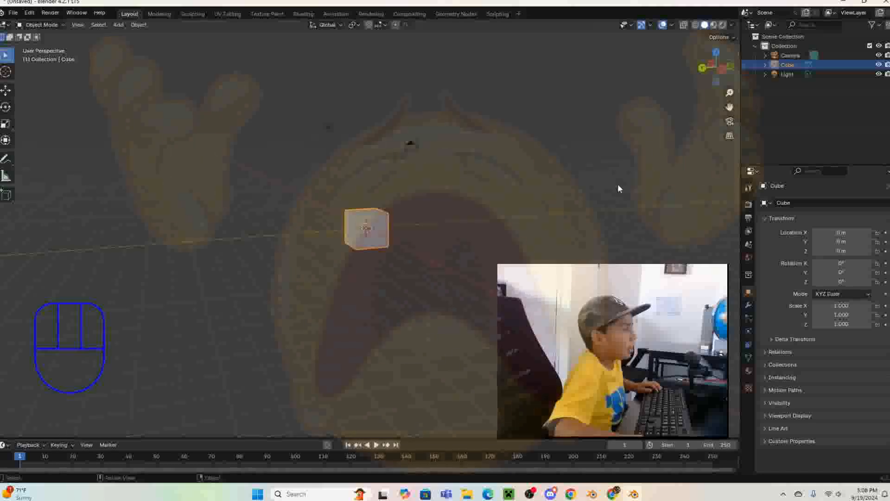
pyautogui.moveTo(618, 188); pyautogui.dragTo(654, 212, button='middle')
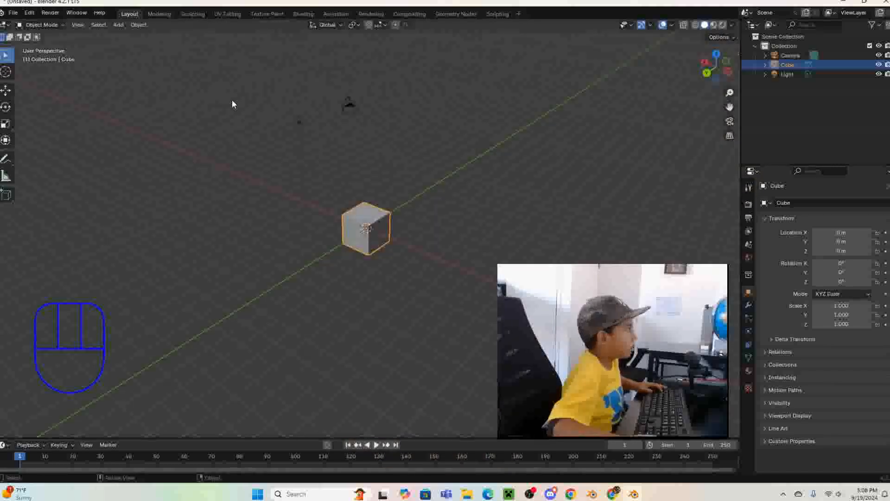
# - Switch the cube to Edit Mode, inspect its mesh up close, and return to Object Mode
pyautogui.press('Tab')
pyautogui.scroll(3, 408, 222)
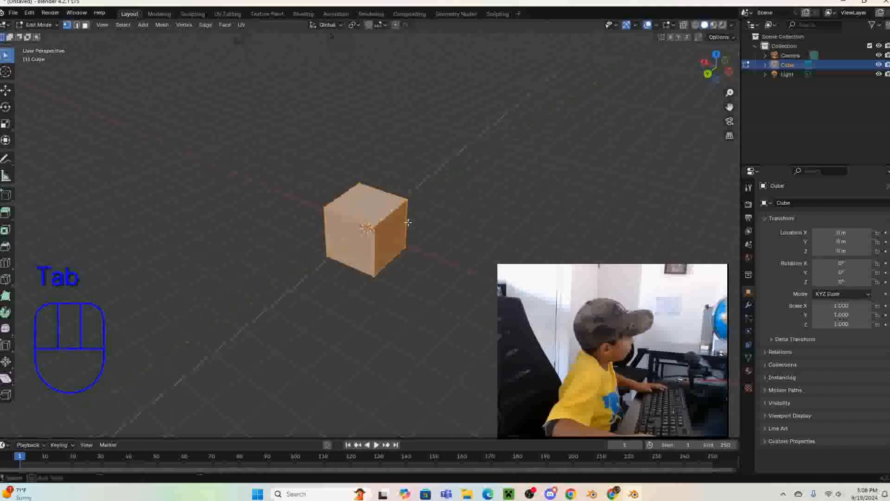
pyautogui.moveTo(408, 222); pyautogui.dragTo(427, 224, button='middle')
pyautogui.press('Tab')
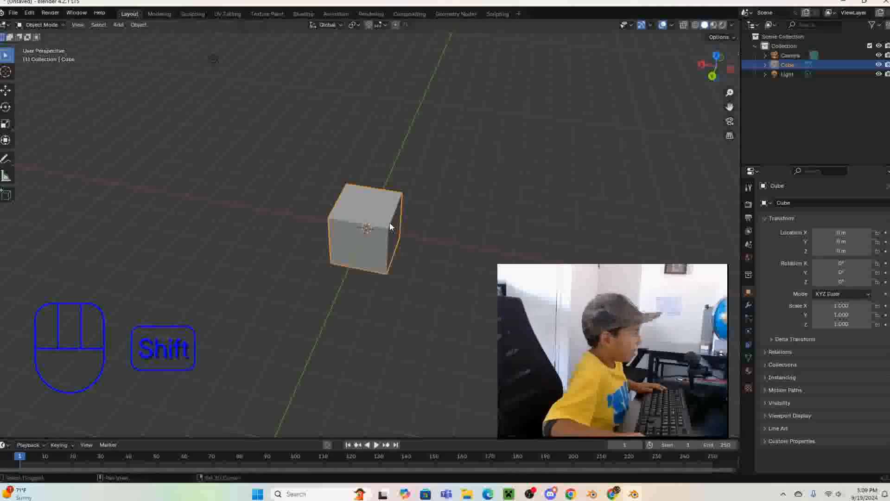
# - Duplicate the cube, try moving the copy along the X axis, and delete it, reselecting the original cube
pyautogui.hotkey('shift', 'd')
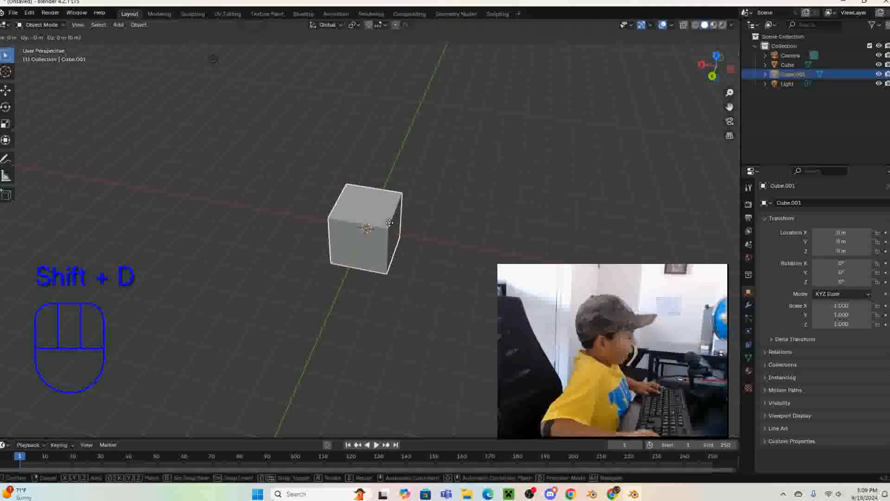
pyautogui.press('x')
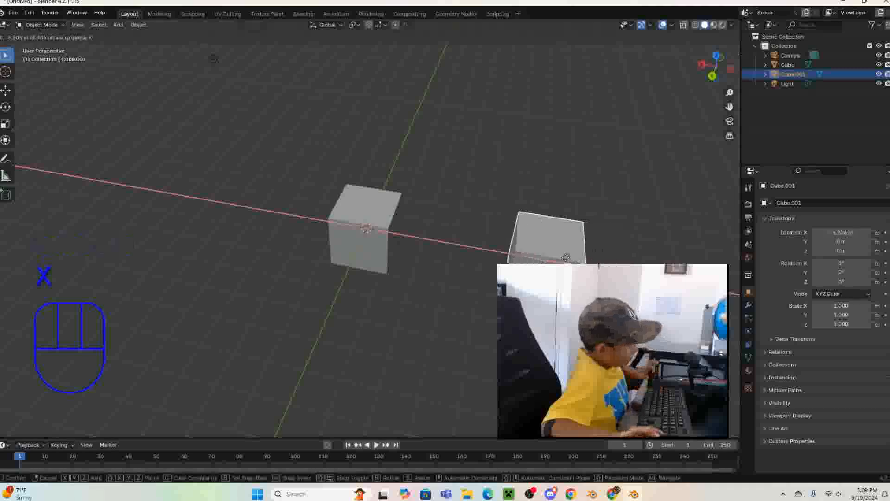
pyautogui.rightClick(566, 258)
pyautogui.press('Delete')
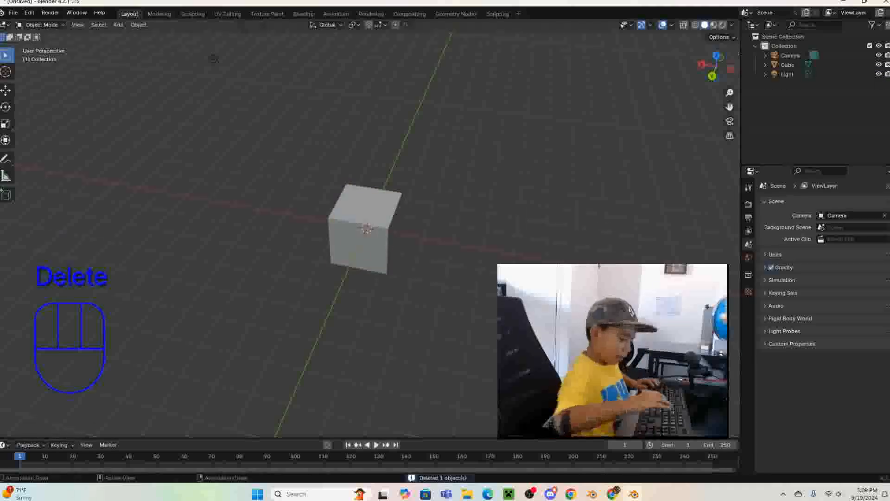
pyautogui.click(386, 230)
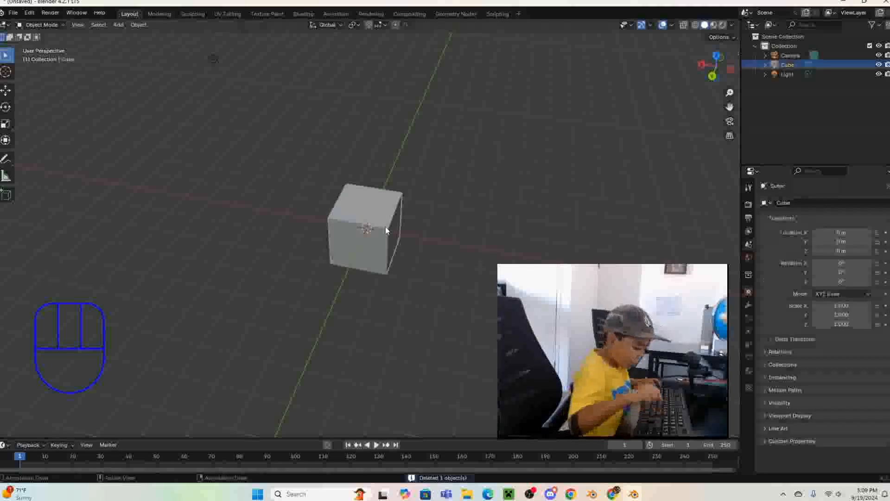
# - Deselect the cube, reselect it by its name in the scene collection, and clear the selection again
pyautogui.click(581, 213)
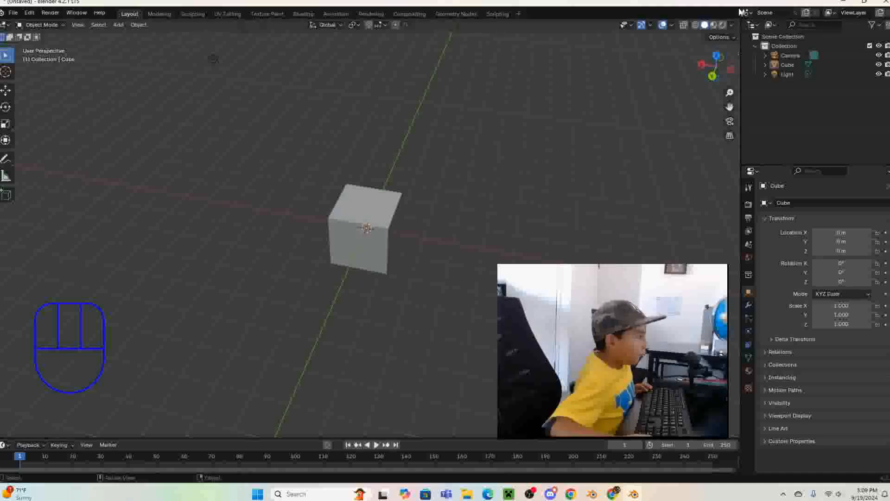
pyautogui.click(789, 68)
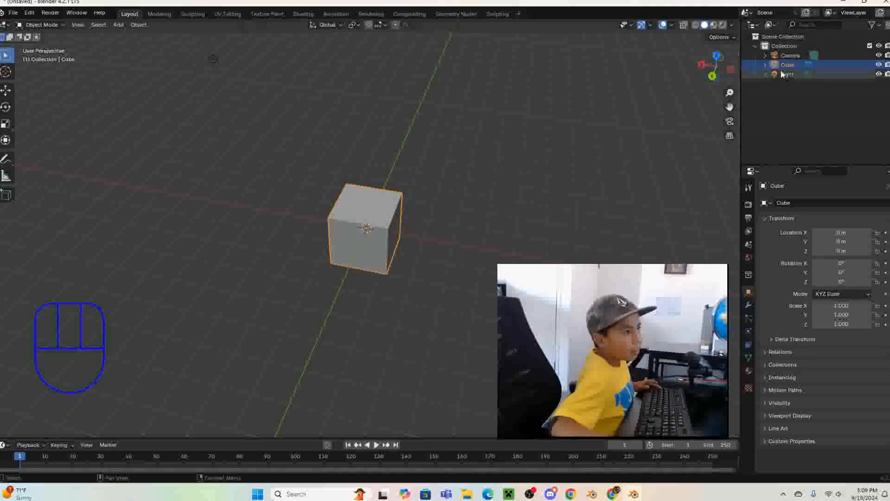
pyautogui.click(649, 145)
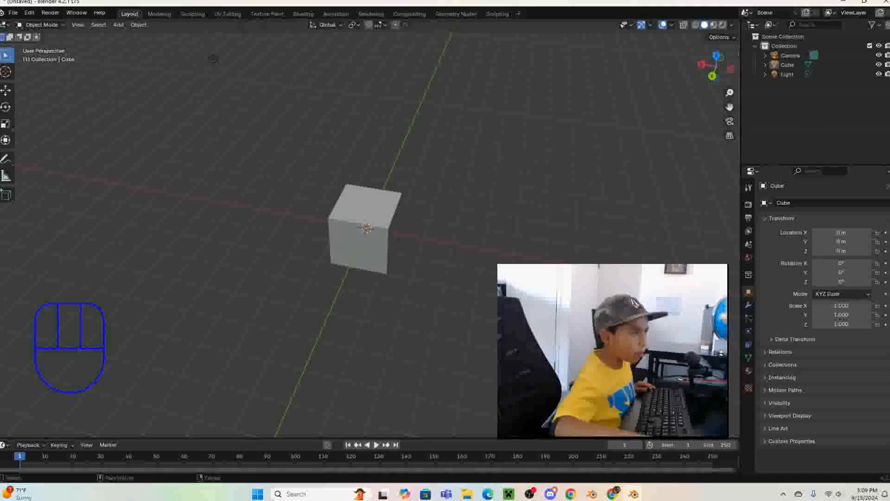
# - Select the cube in the viewport and switch it to Edit Mode
pyautogui.scroll(4, 214, 59)
pyautogui.scroll(-6, 270, 48)
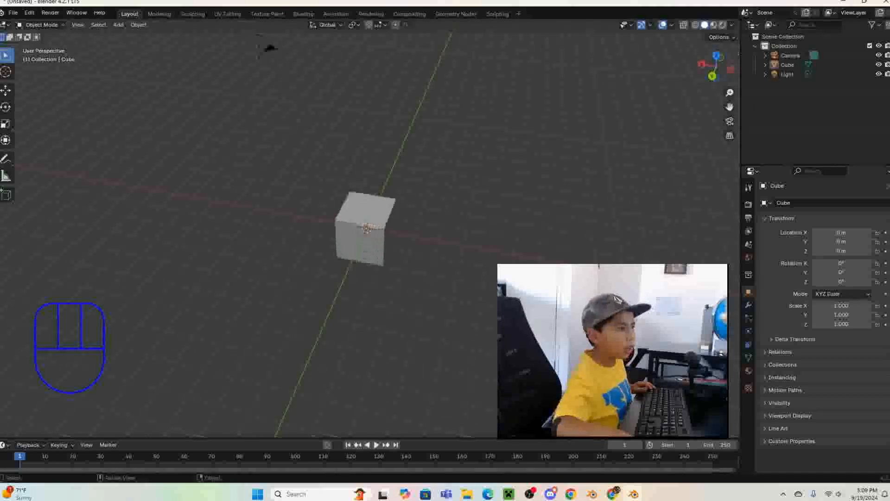
pyautogui.scroll(2, 419, 235)
pyautogui.moveTo(420, 235); pyautogui.dragTo(378, 232, button='middle')
pyautogui.click(378, 232)
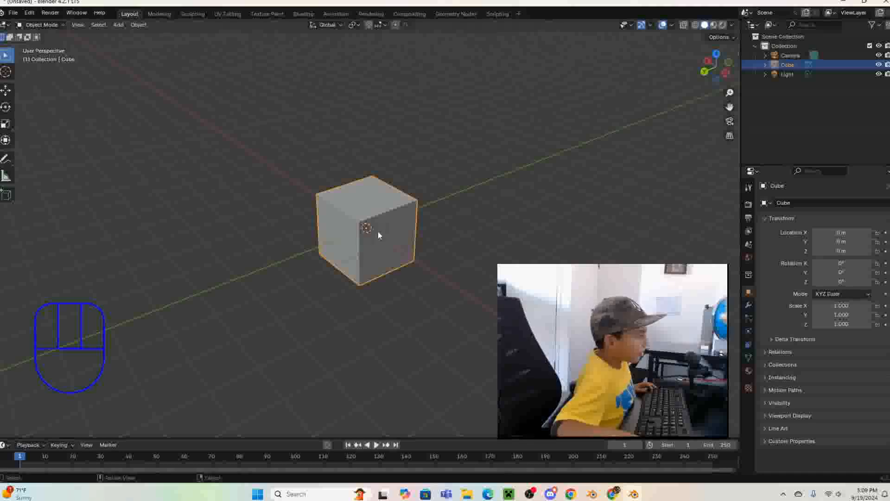
pyautogui.press('Tab')
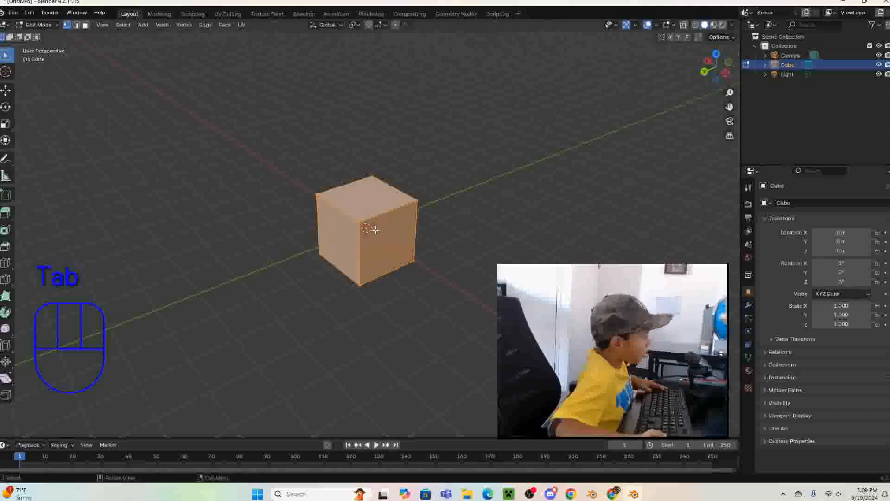
# - Clear the mesh selection and select a single corner vertex on the cube's top face
pyautogui.scroll(2, 373, 231)
pyautogui.moveTo(373, 230); pyautogui.dragTo(464, 281, button='middle')
pyautogui.click(464, 280)
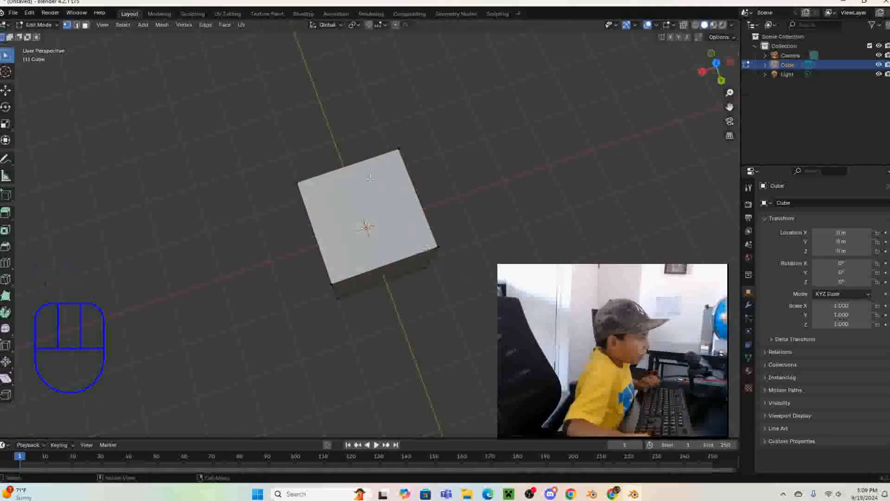
pyautogui.moveTo(301, 183); pyautogui.dragTo(378, 159, button='middle')
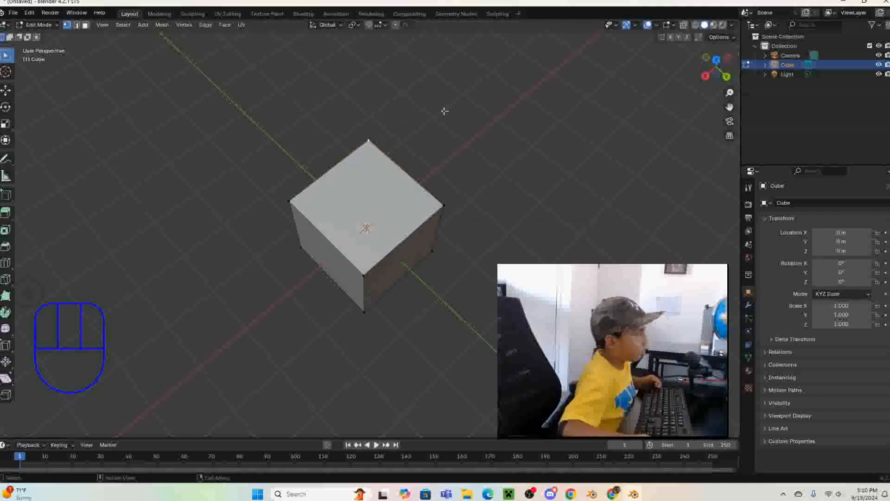
# - Try moving two of the cube's top corner vertices freely, one at a time, cancelling each move
pyautogui.moveTo(491, 173); pyautogui.dragTo(382, 170, button='middle')
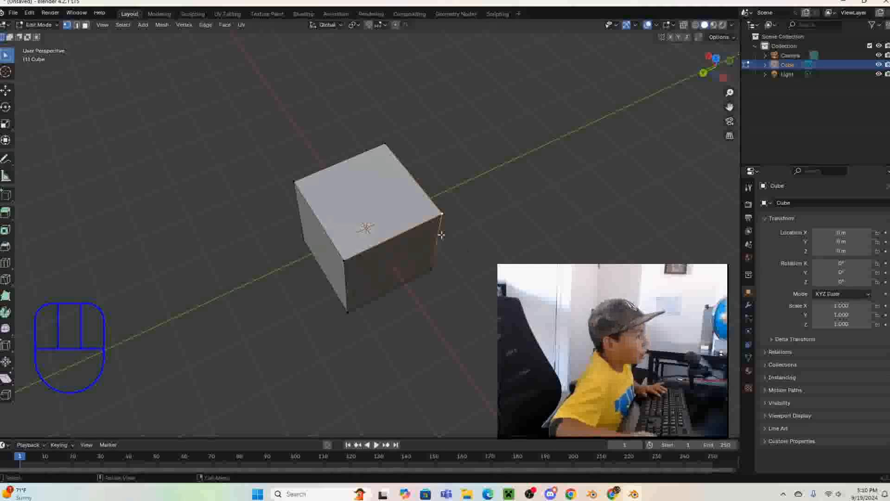
pyautogui.press('g')
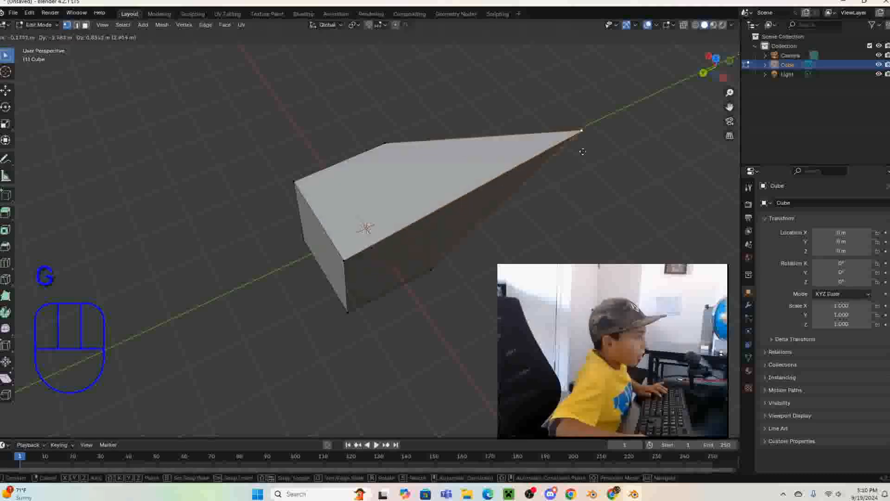
pyautogui.rightClick(606, 185)
pyautogui.moveTo(607, 185); pyautogui.dragTo(436, 161, button='middle')
pyautogui.press('g')
pyautogui.rightClick(324, 133)
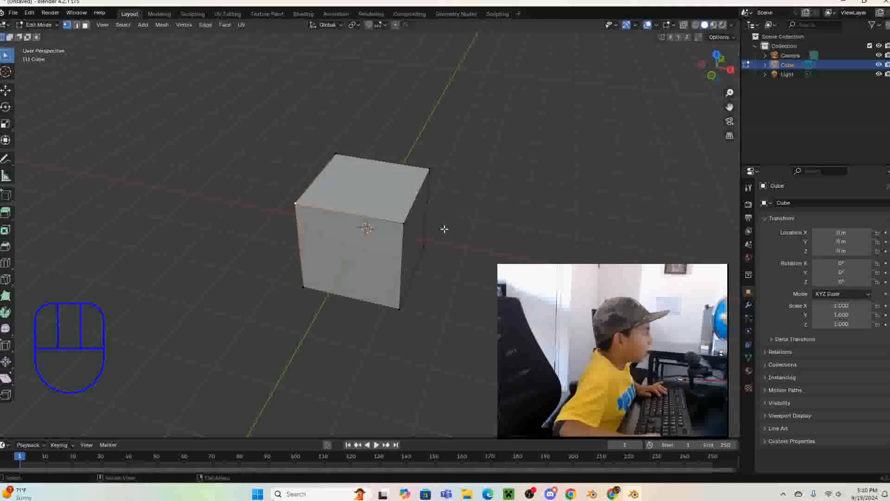
# - Try rotating a single top corner vertex, cancel it, and pick another corner from a different side
pyautogui.press('r')
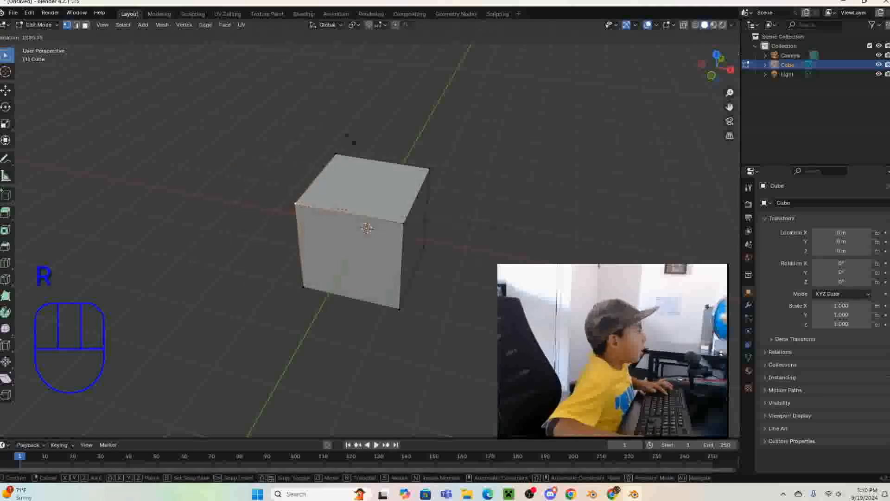
pyautogui.rightClick(289, 180)
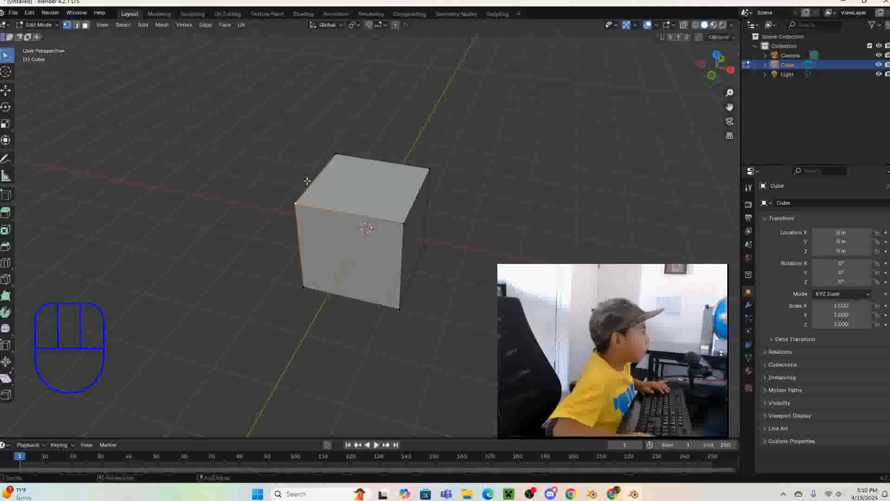
pyautogui.moveTo(428, 269); pyautogui.dragTo(551, 245, button='middle')
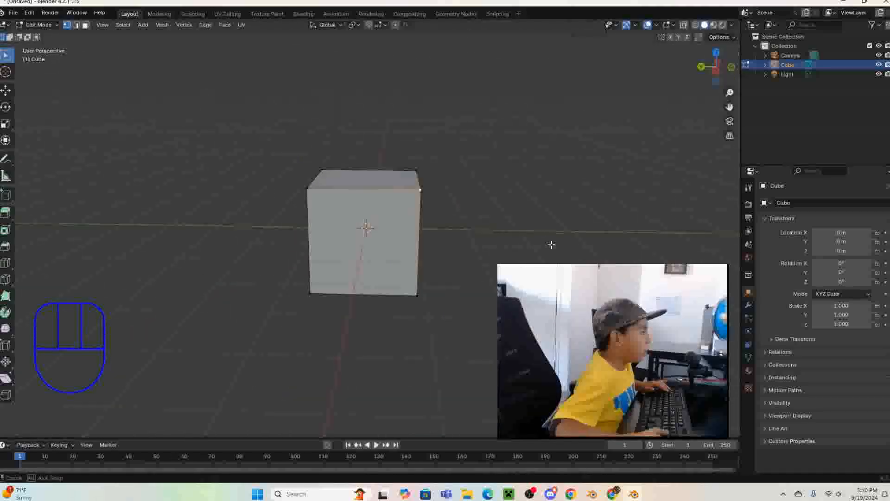
pyautogui.moveTo(241, 191); pyautogui.dragTo(334, 235, button='middle')
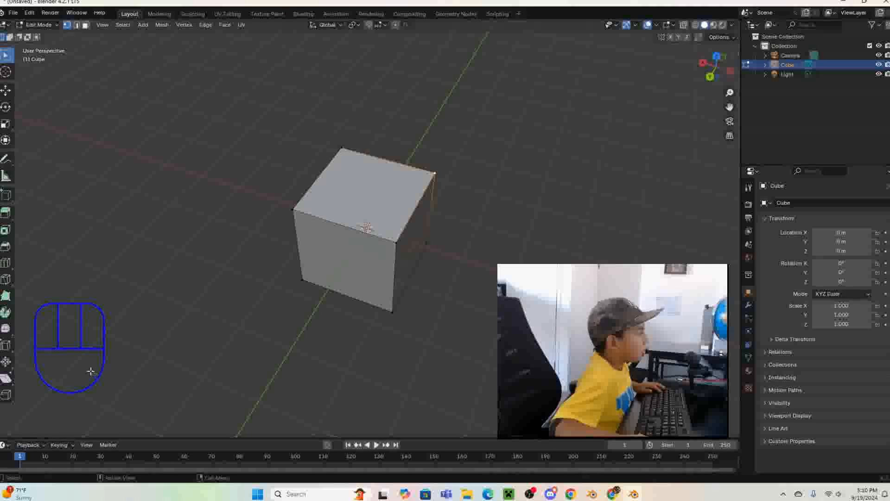
# - Undo the last action and try scaling a single top corner vertex of the cube, cancelling the scale
pyautogui.press('Tab')
pyautogui.moveTo(174, 334); pyautogui.dragTo(261, 321, button='middle')
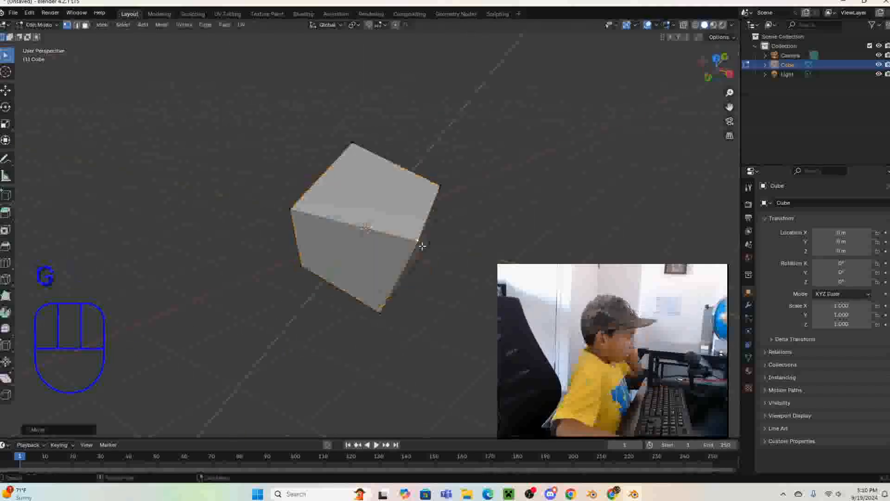
pyautogui.hotkey('ctrl', 'z')
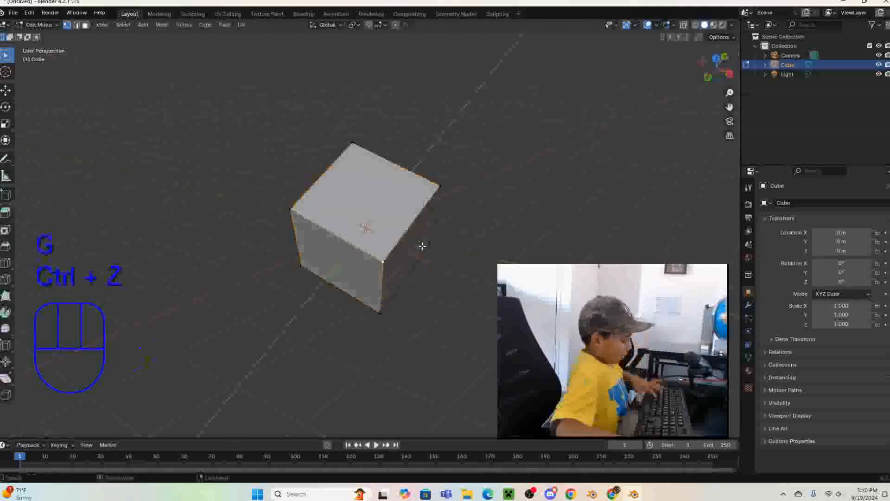
pyautogui.press('s')
pyautogui.rightClick(687, 231)
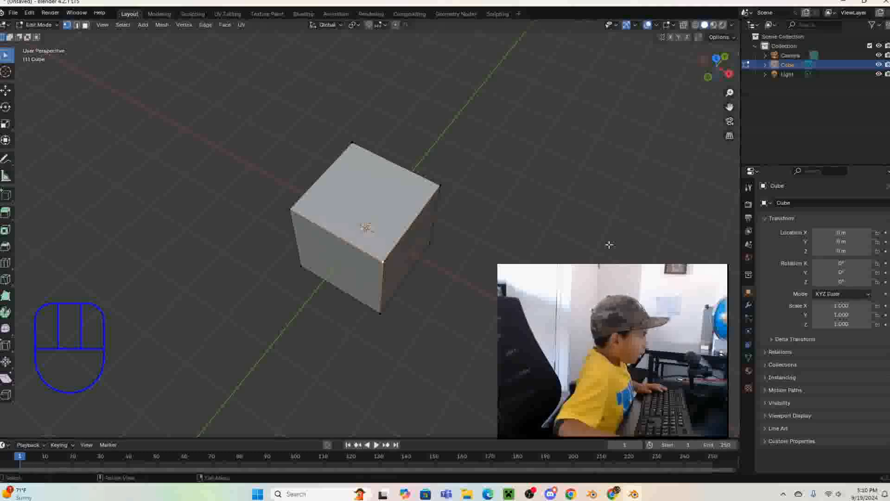
# - Add the adjacent top corner vertex to the selection and try scaling the two vertices together
pyautogui.press('shift')
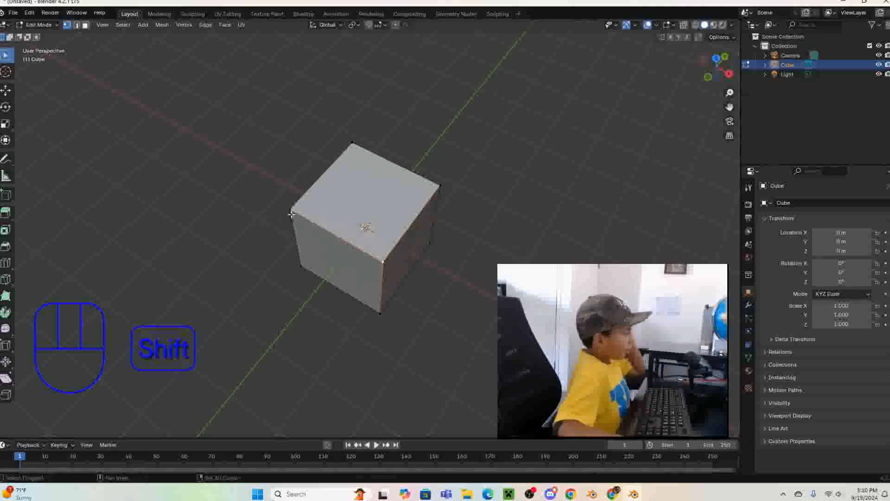
pyautogui.keyDown('shift'); pyautogui.click(291, 214); pyautogui.keyUp('shift')
pyautogui.press('s')
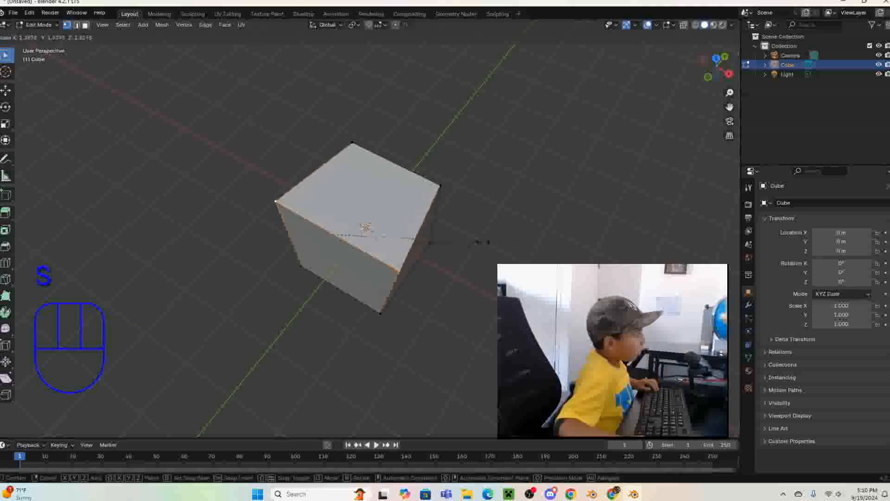
pyautogui.rightClick(244, 218)
# - Try moving and rotating the two selected top vertices, cancelling each transform
pyautogui.press('f')
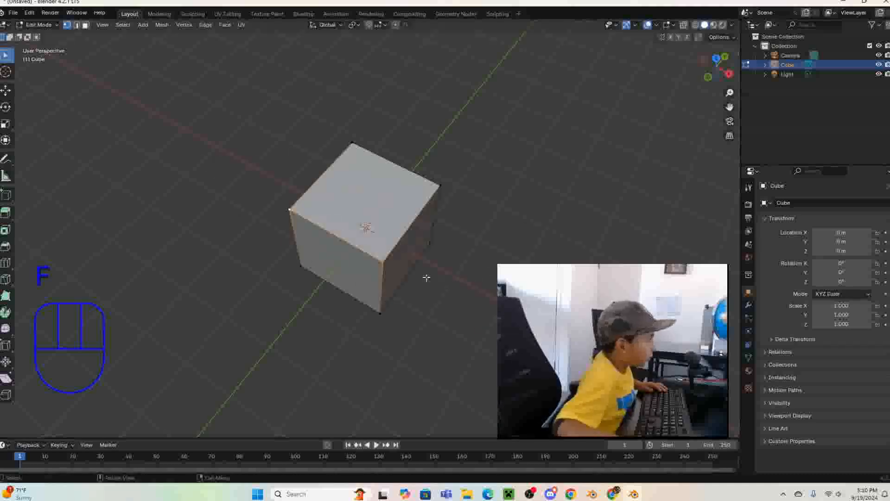
pyautogui.press('g')
pyautogui.rightClick(333, 299)
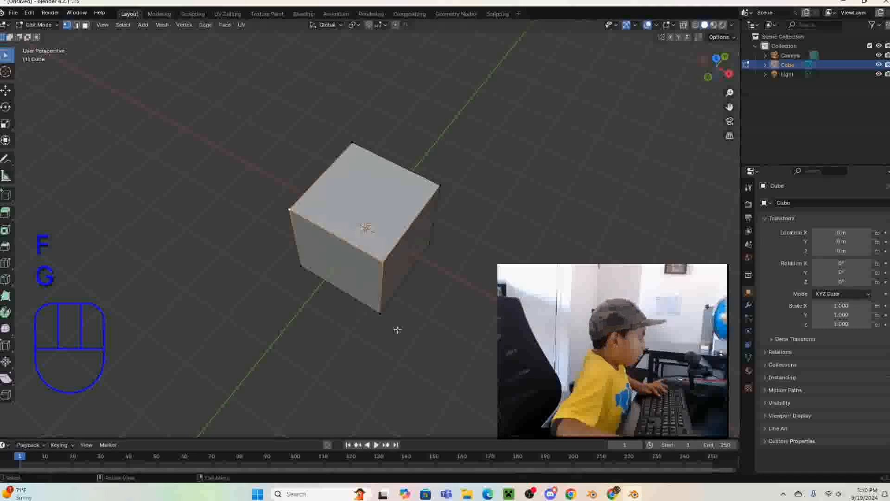
pyautogui.press('r')
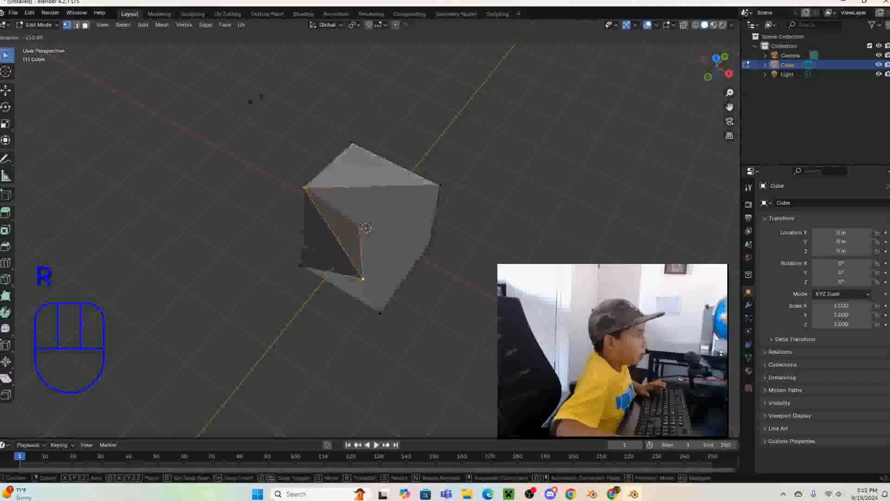
pyautogui.rightClick(371, 397)
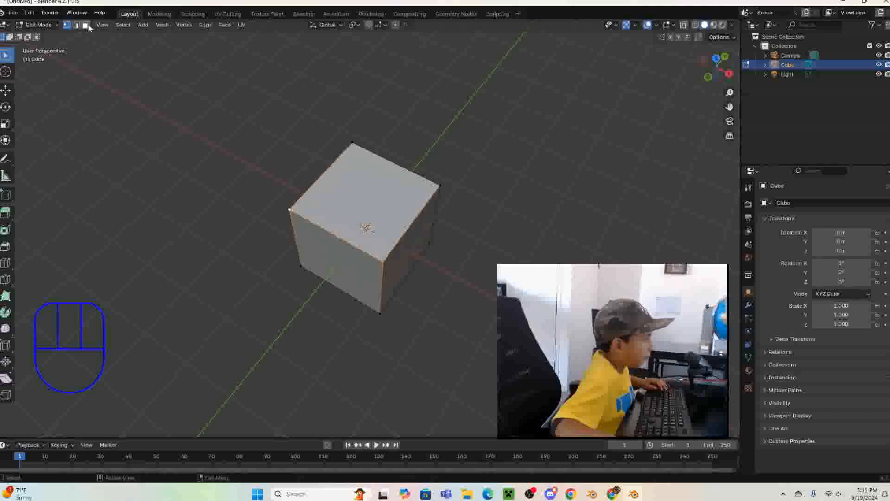
# - Reselect the same two top corner vertices one after the other, clear the selection, and switch to edge selection
pyautogui.click(488, 330)
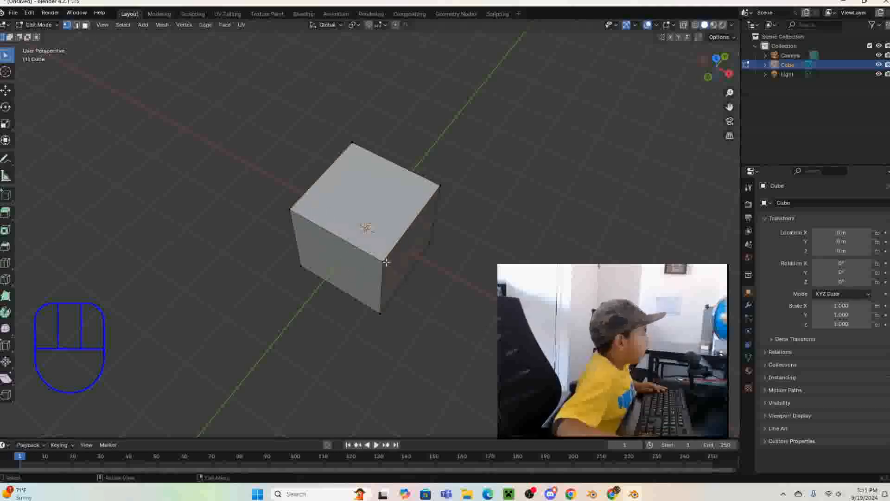
pyautogui.click(382, 259)
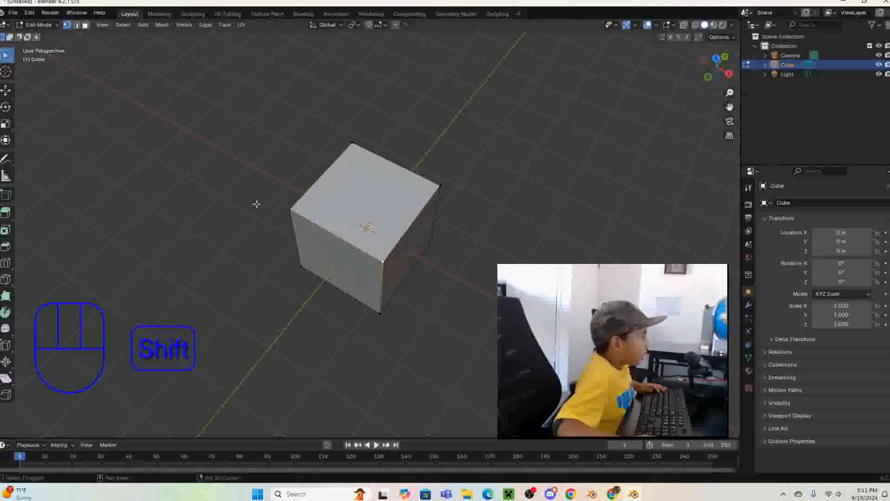
pyautogui.keyDown('shift'); pyautogui.click(288, 211); pyautogui.keyUp('shift')
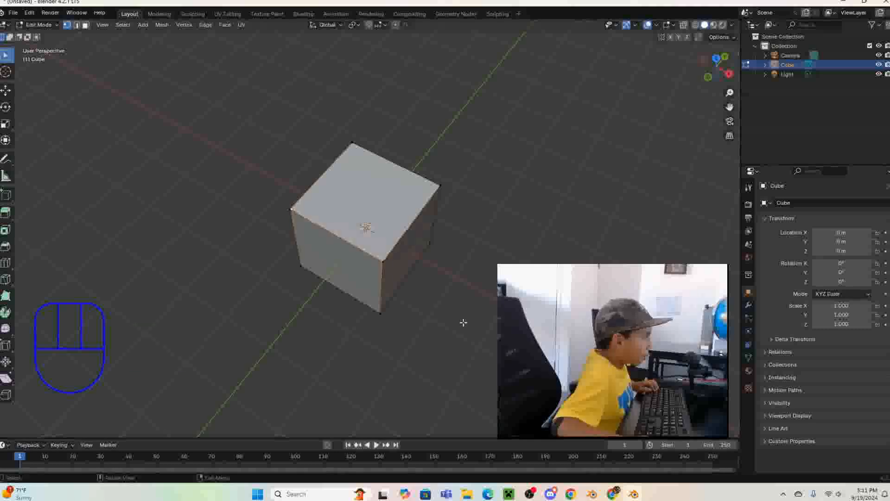
pyautogui.click(77, 25)
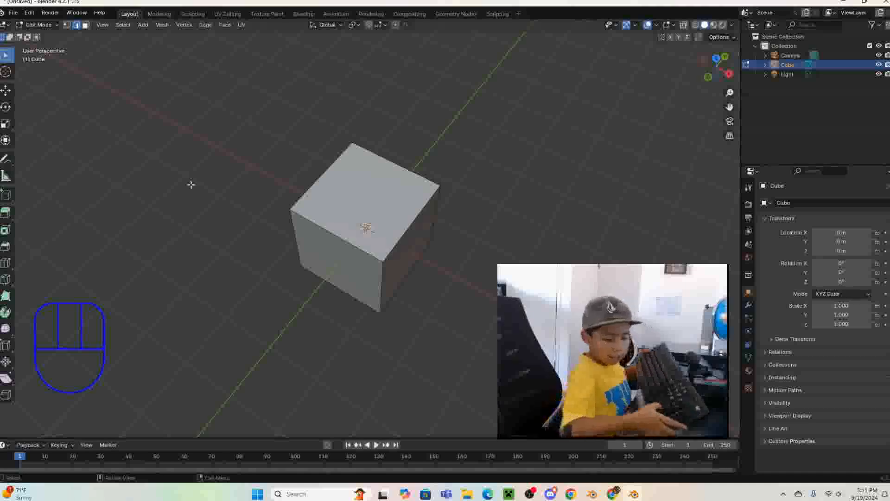
# - View the cube from the front, back, top and bottom orthographic preset viewpoints
pyautogui.press('KP_1')
pyautogui.press('KP_7')
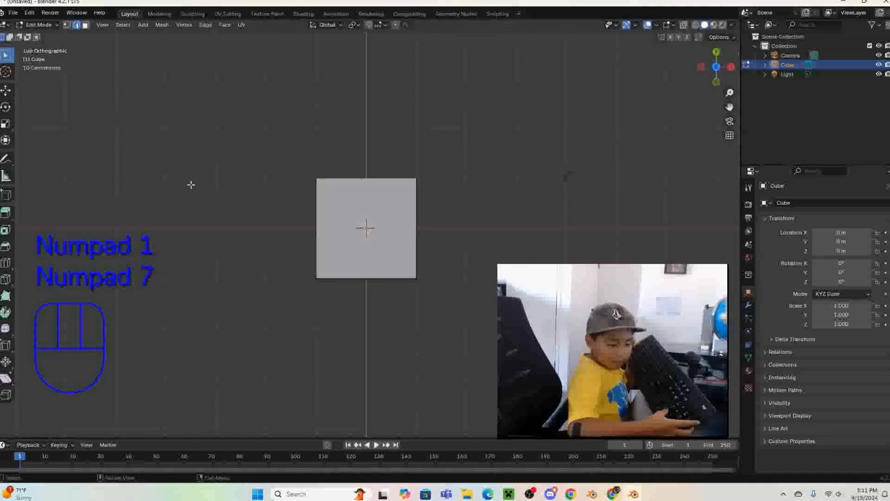
pyautogui.press('KP_1')
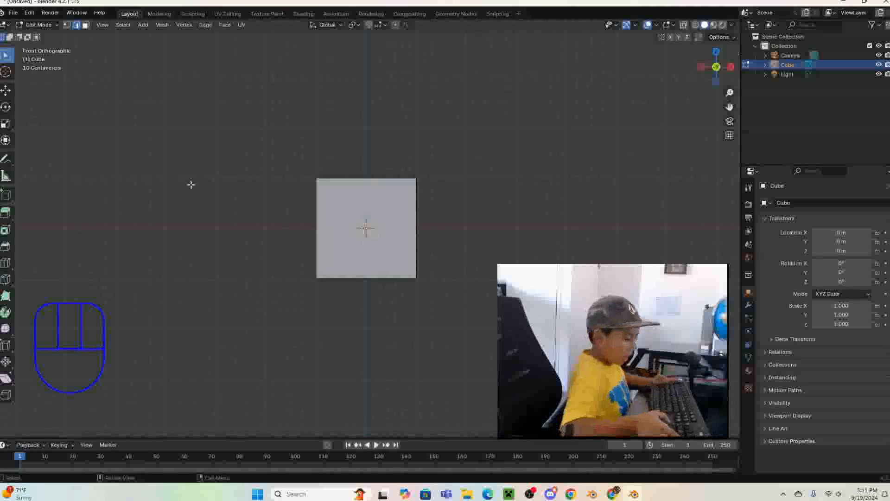
pyautogui.press('ctrl')
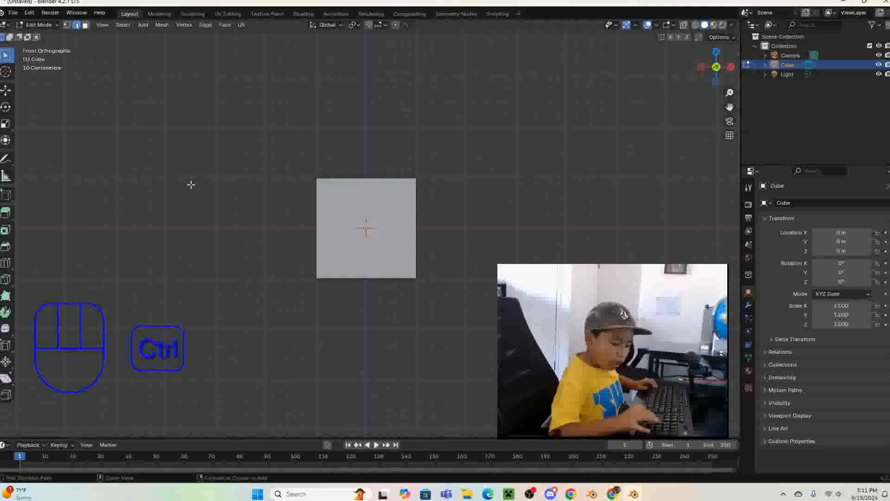
pyautogui.press('ctrl+KP_1')
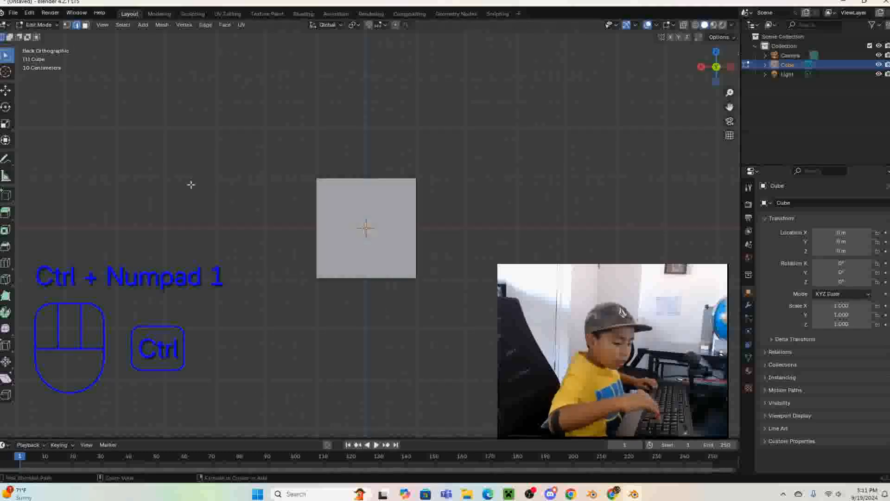
pyautogui.press('KP_7')
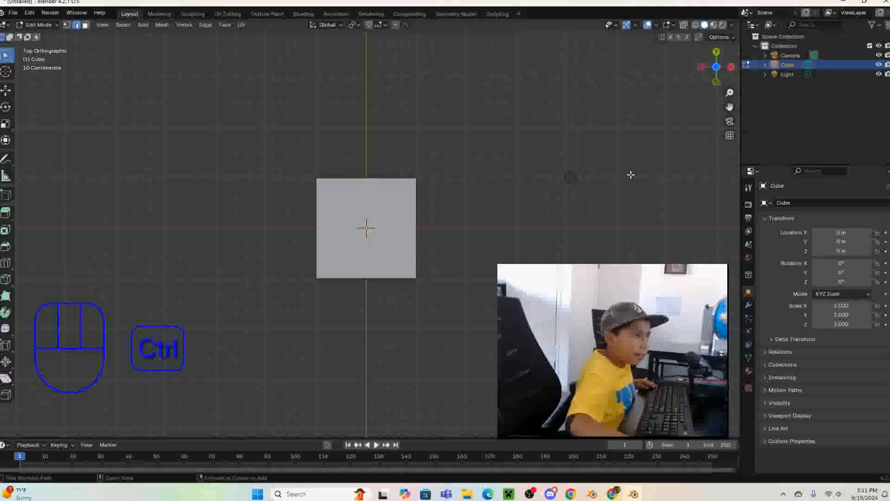
pyautogui.press('ctrl+KP_7')
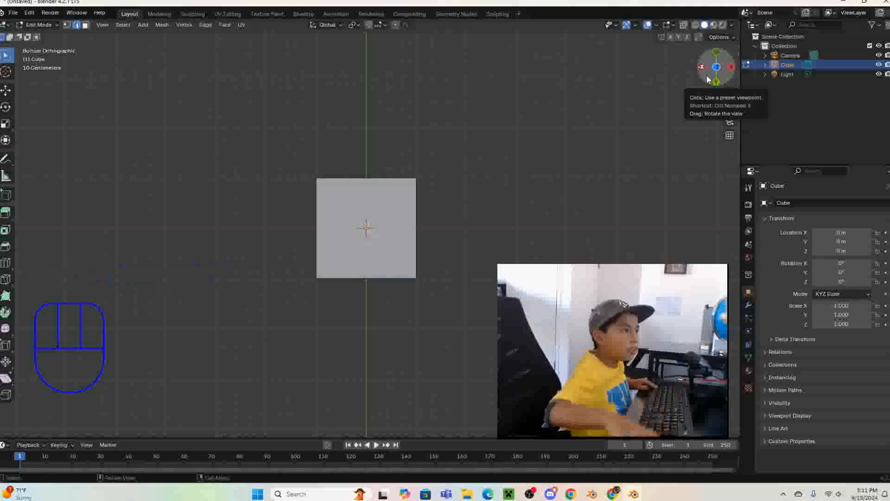
# - View the cube from the right and left orthographic viewpoints, flipping the view to its opposite side
pyautogui.press('KP_3')
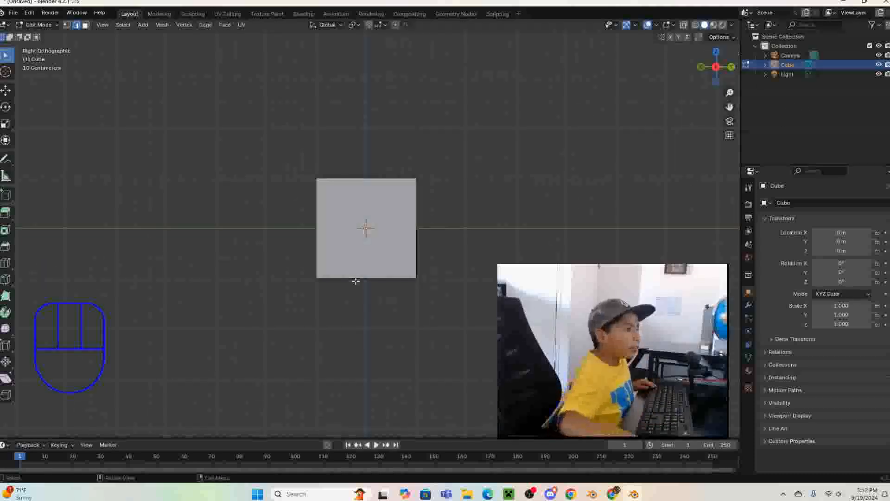
pyautogui.press('ctrl')
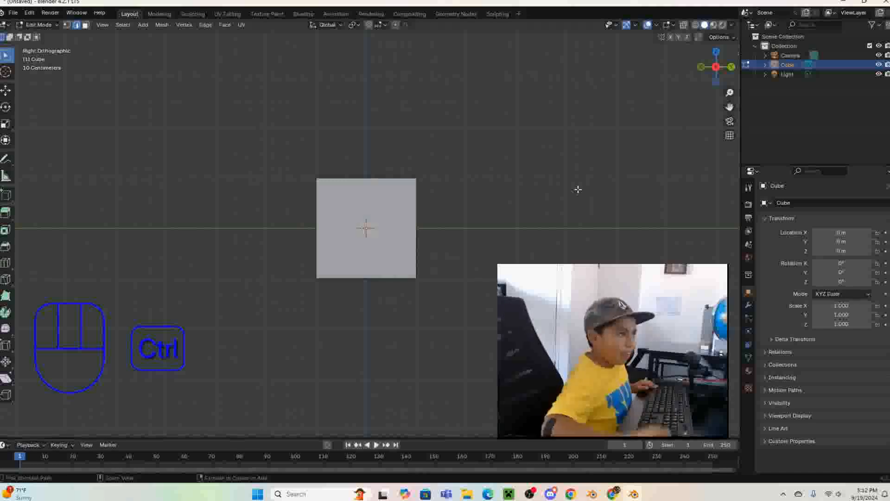
pyautogui.press('ctrl+KP_3')
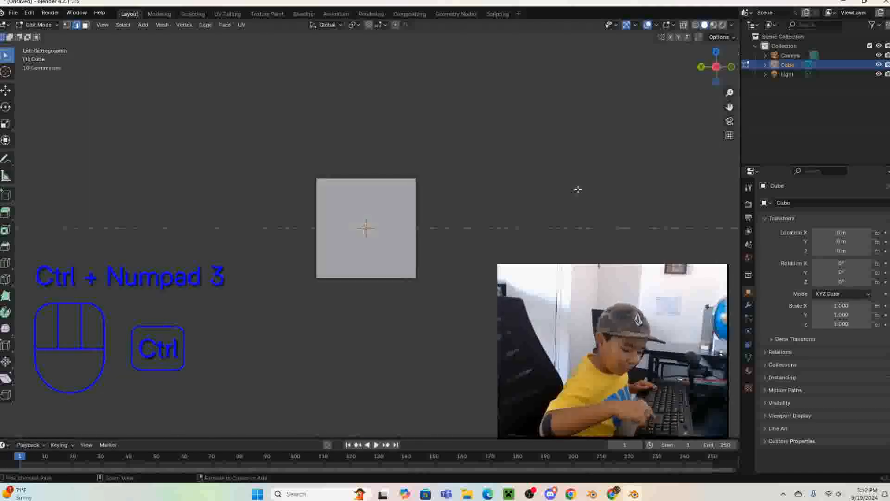
pyautogui.press('KP_9')
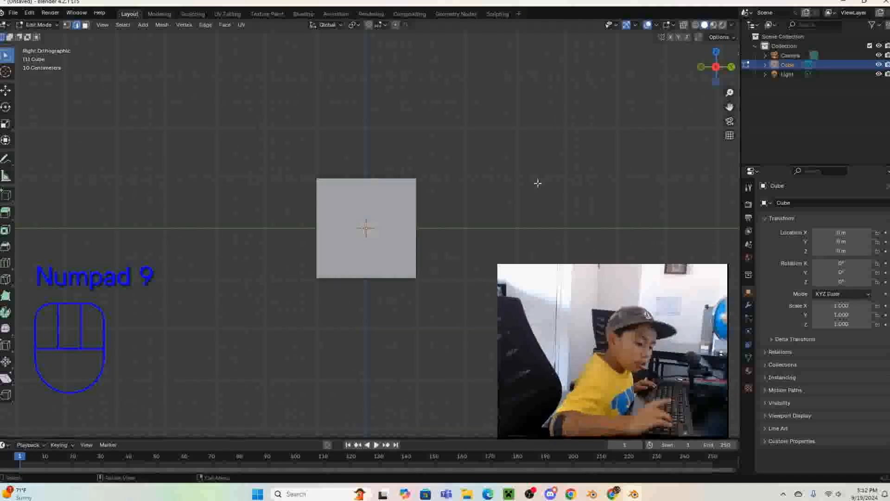
pyautogui.press('KP_3')
# - Try moving a single top edge of the cube in perspective view, cancelling the move
pyautogui.moveTo(537, 183); pyautogui.dragTo(314, 222, button='middle')
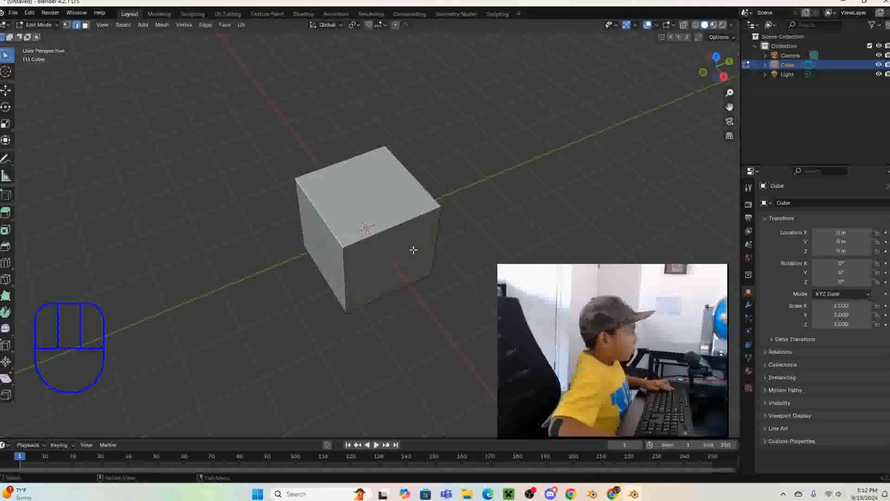
pyautogui.press('g')
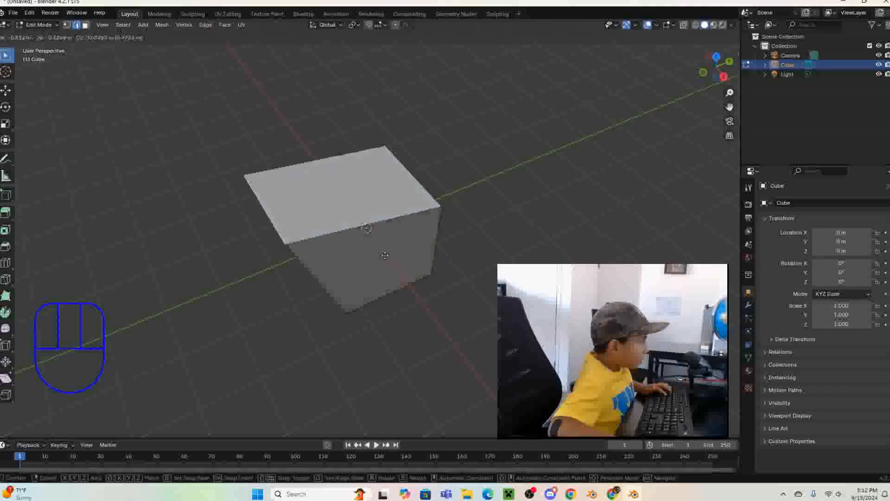
pyautogui.press('Escape')
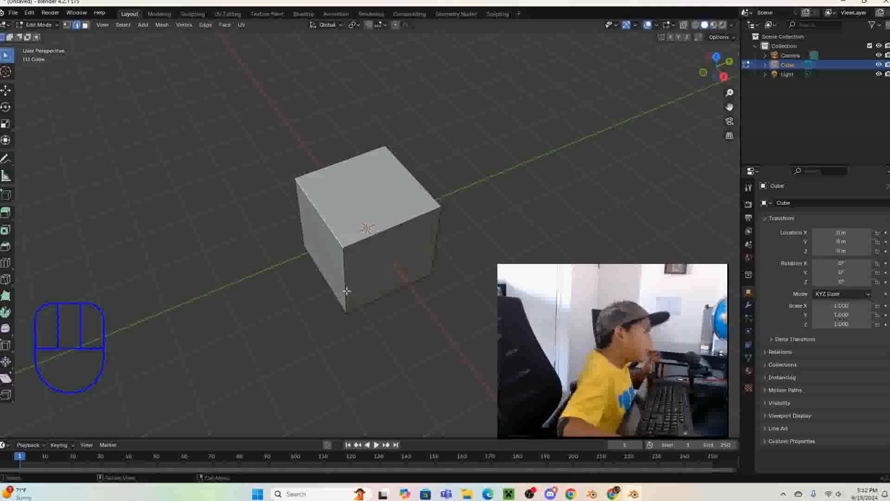
# - Select two adjoining top edges of the cube and try moving them together, cancelling the move
pyautogui.click(390, 222)
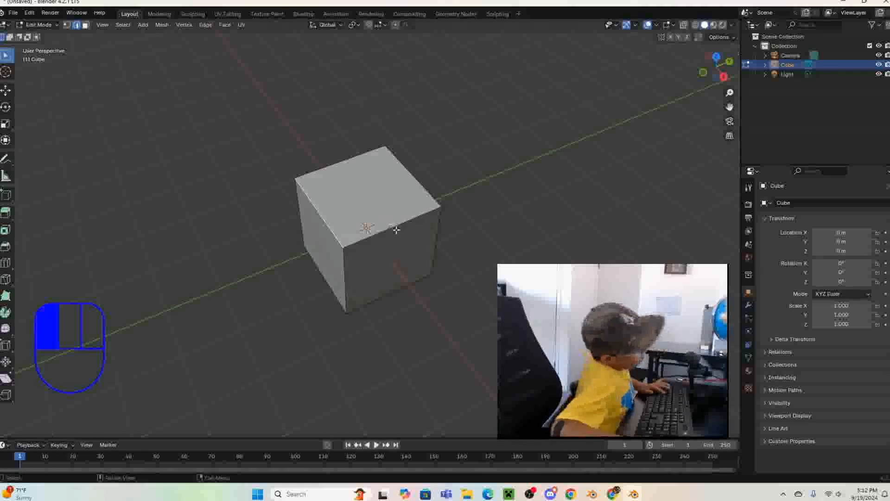
pyautogui.keyDown('shift'); pyautogui.click(334, 234); pyautogui.keyUp('shift')
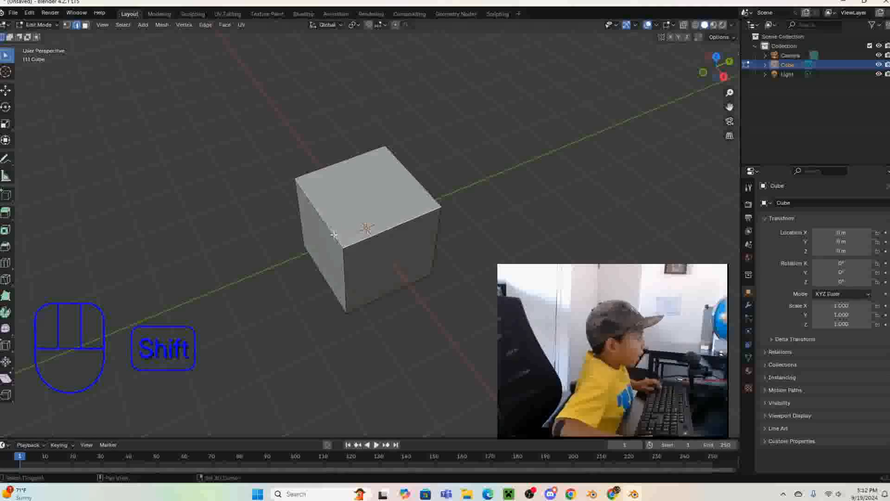
pyautogui.press('g')
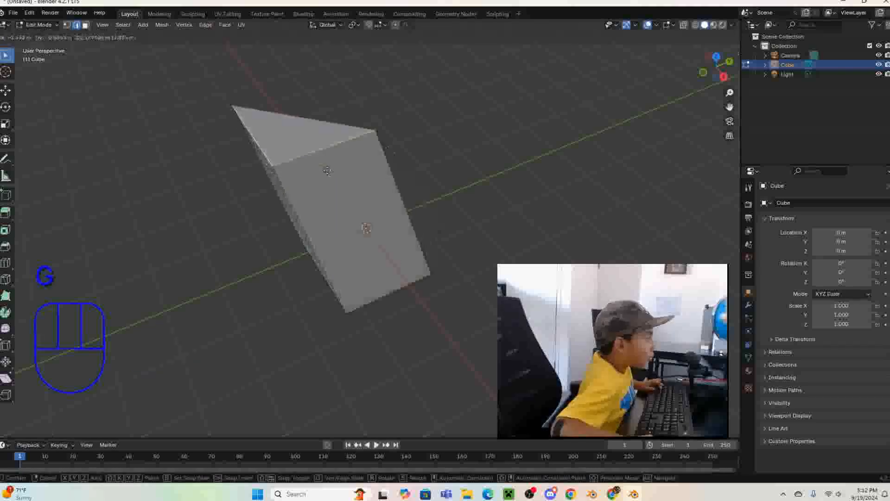
pyautogui.rightClick(394, 287)
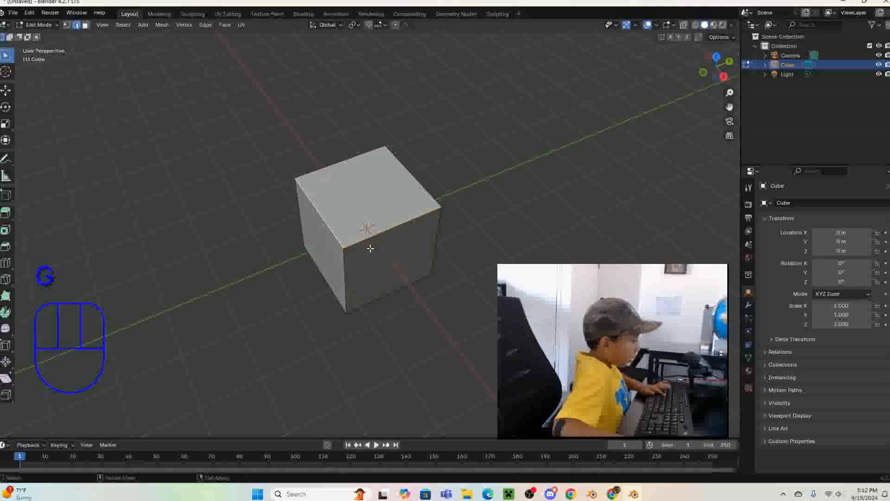
# - Add the remaining edges around the top of the cube to the selection so the whole top face is selected
pyautogui.moveTo(441, 294); pyautogui.dragTo(338, 340, button='middle')
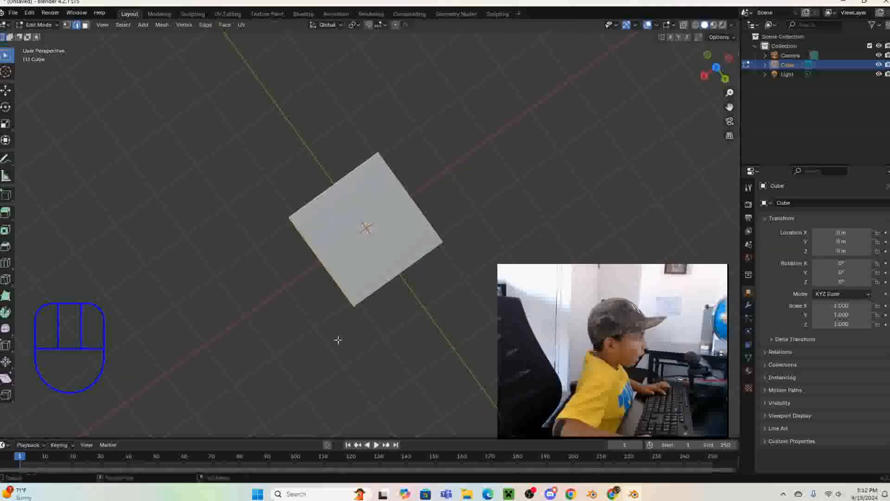
pyautogui.keyDown('shift'); pyautogui.click(391, 280); pyautogui.keyUp('shift')
pyautogui.keyDown('shift'); pyautogui.click(419, 212); pyautogui.keyUp('shift')
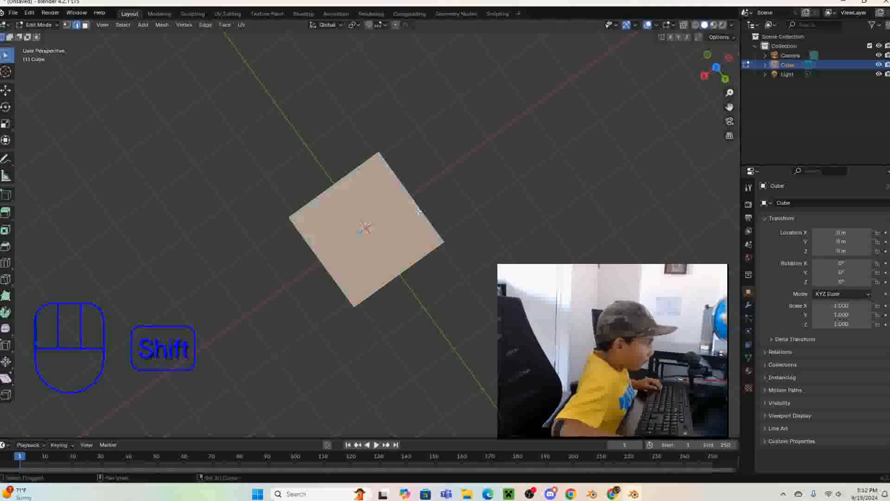
pyautogui.keyDown('shift'); pyautogui.click(243, 114); pyautogui.keyUp('shift')
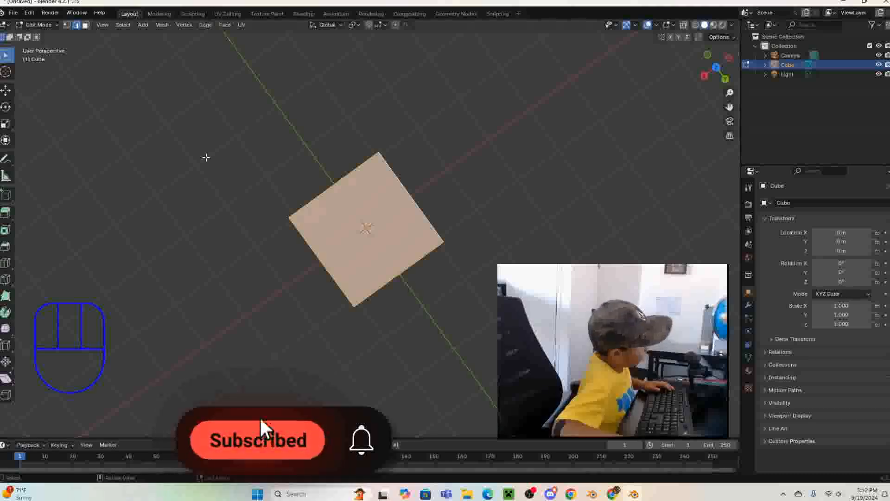
# - Switch to face selection and select the cube's faces one after another until all sides are selected
pyautogui.press('3')
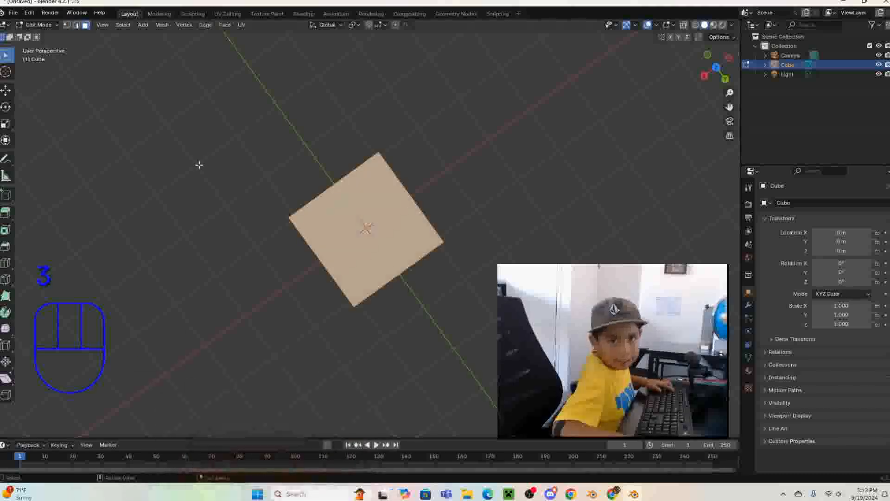
pyautogui.click(525, 243)
pyautogui.click(411, 240)
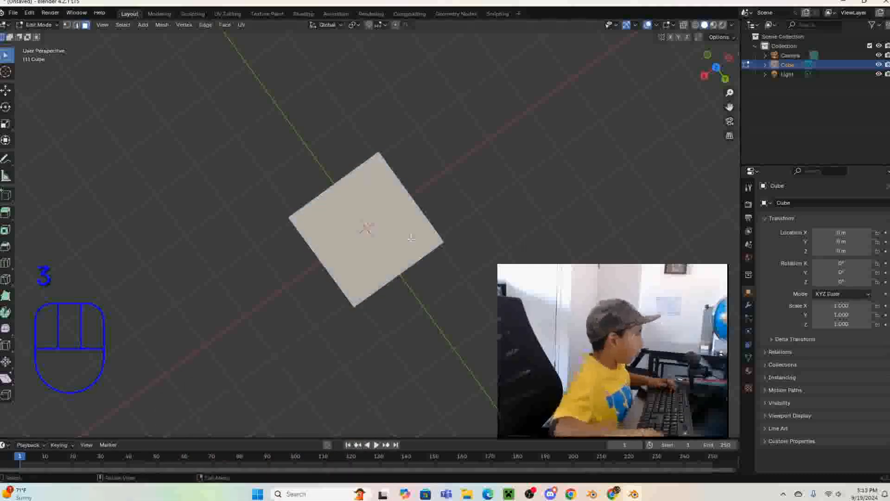
pyautogui.moveTo(411, 239); pyautogui.dragTo(352, 145, button='middle')
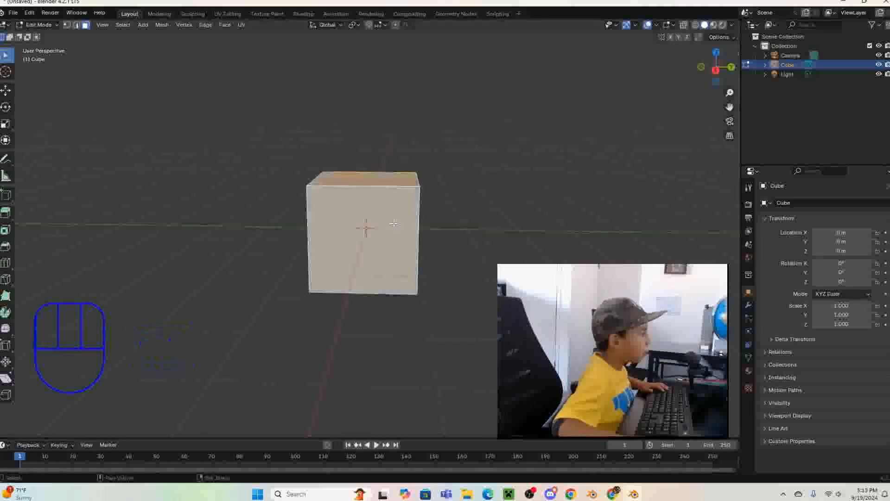
pyautogui.moveTo(394, 224); pyautogui.dragTo(263, 219, button='middle')
pyautogui.keyDown('shift'); pyautogui.click(349, 264); pyautogui.keyUp('shift')
pyautogui.keyDown('shift'); pyautogui.click(364, 221); pyautogui.keyUp('shift')
pyautogui.moveTo(462, 213); pyautogui.dragTo(431, 113, button='middle')
pyautogui.keyDown('shift'); pyautogui.click(358, 253); pyautogui.keyUp('shift')
pyautogui.keyDown('shift'); pyautogui.click(402, 225); pyautogui.keyUp('shift')
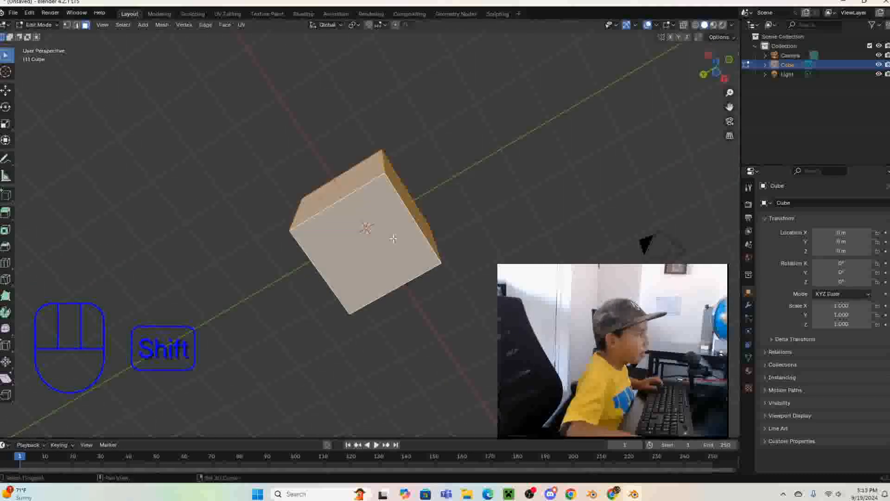
pyautogui.moveTo(402, 226); pyautogui.dragTo(335, 342, button='middle')
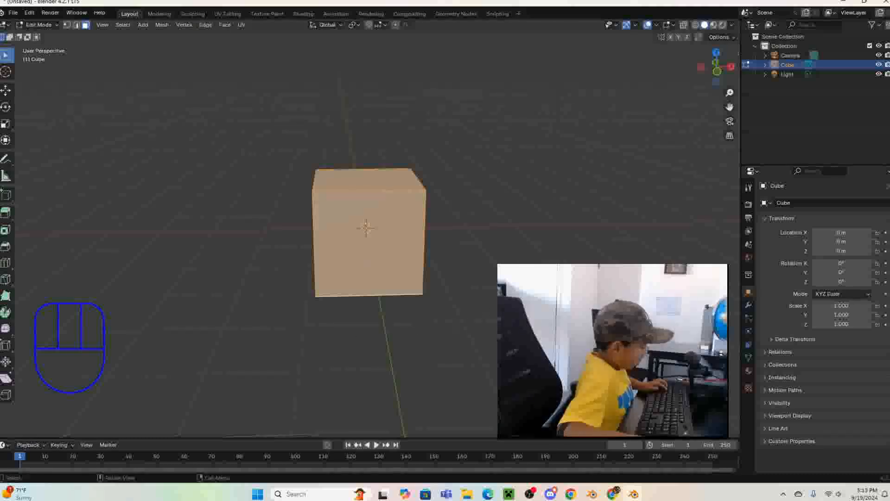
pyautogui.moveTo(336, 341); pyautogui.dragTo(475, 338, button='middle')
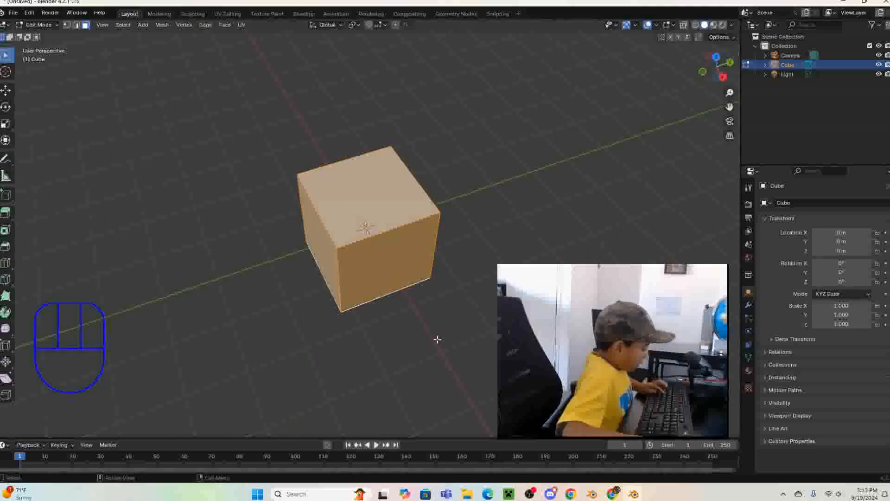
# - Return to Object Mode and show the cube and camera together in the top orthographic view
pyautogui.press('Tab')
pyautogui.moveTo(438, 339); pyautogui.dragTo(74, 312, button='middle')
pyautogui.moveTo(324, 319); pyautogui.dragTo(477, 303, button='middle')
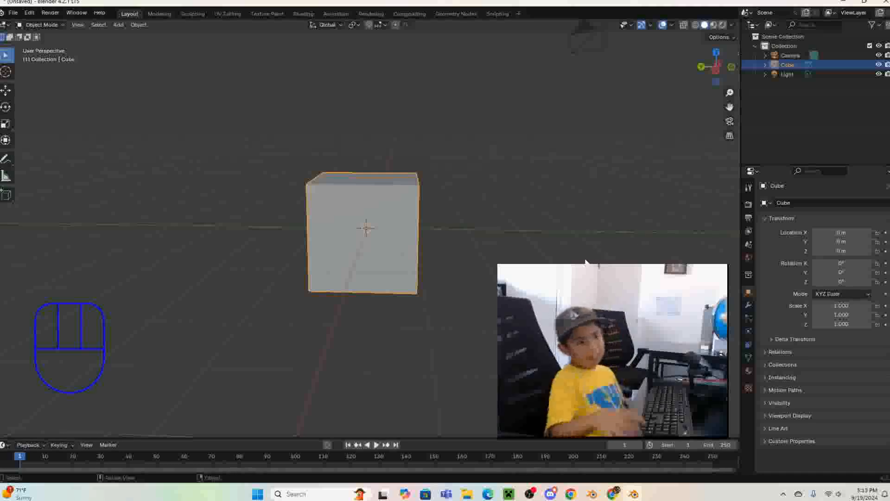
pyautogui.press('KP_7')
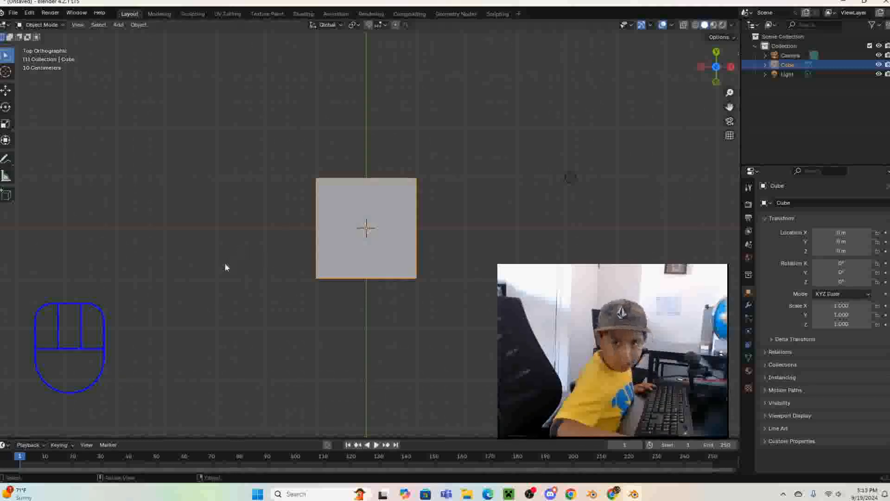
pyautogui.keyDown('shift'); pyautogui.moveTo(235, 341); pyautogui.dragTo(366, 157, button='middle'); pyautogui.keyUp('shift')
pyautogui.press('KP_7')
pyautogui.scroll(-2, 366, 196)
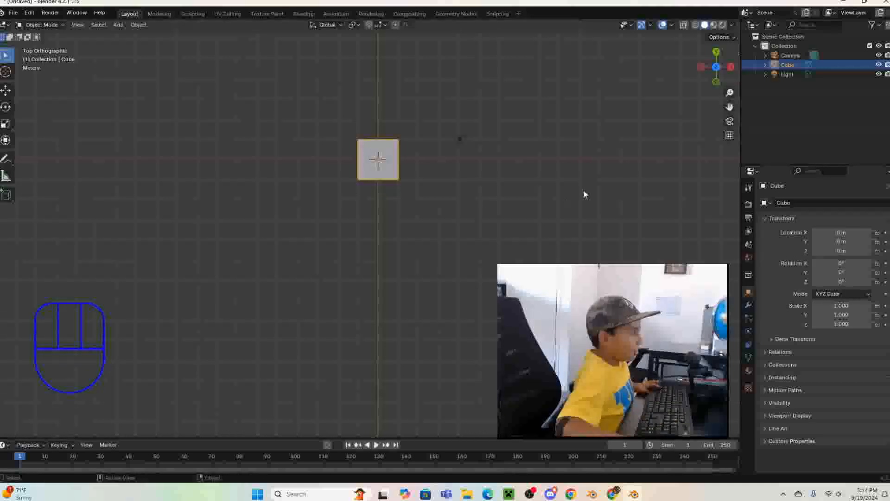
pyautogui.press('shift')
pyautogui.keyDown('shift'); pyautogui.moveTo(434, 206); pyautogui.dragTo(388, 168, button='middle'); pyautogui.keyUp('shift')
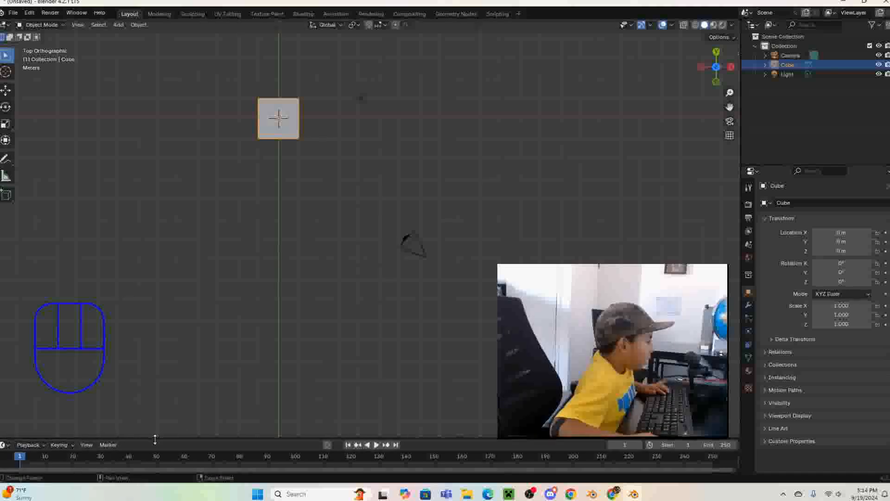
# - Play the animation, scrub the timeline to frame 60, and return to frame 1
pyautogui.press('space')
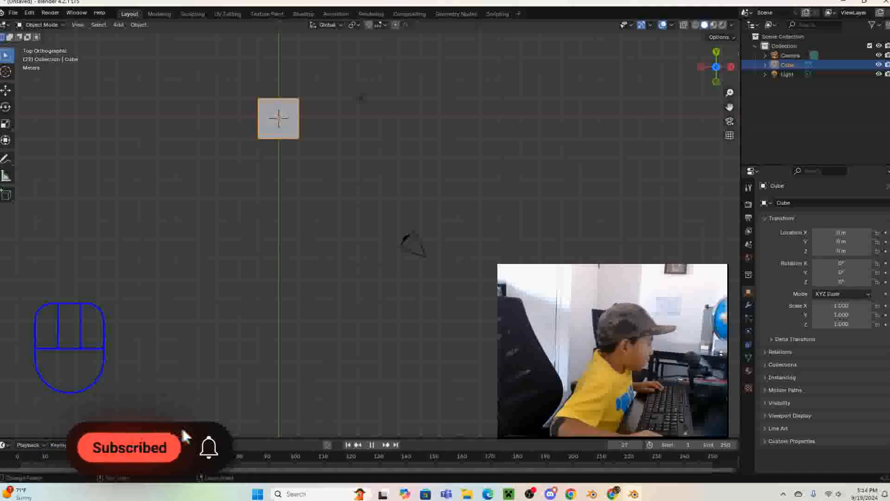
pyautogui.click(99, 458)
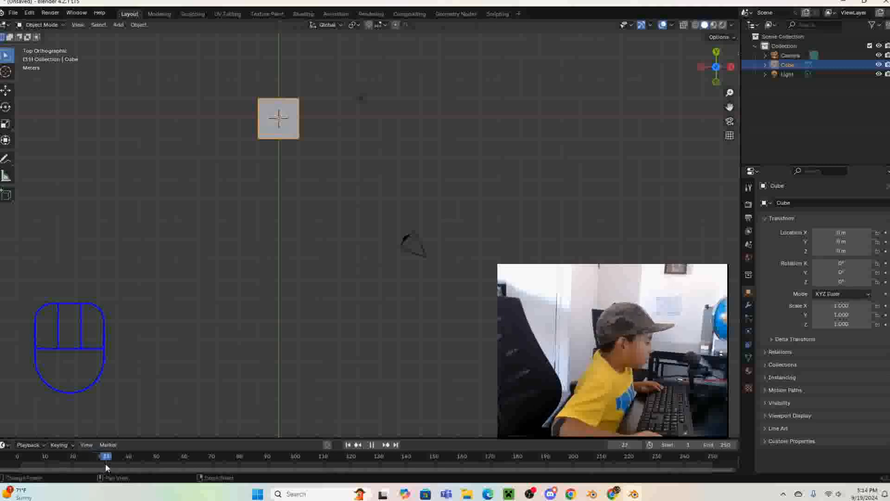
pyautogui.moveTo(101, 468); pyautogui.dragTo(183, 468)
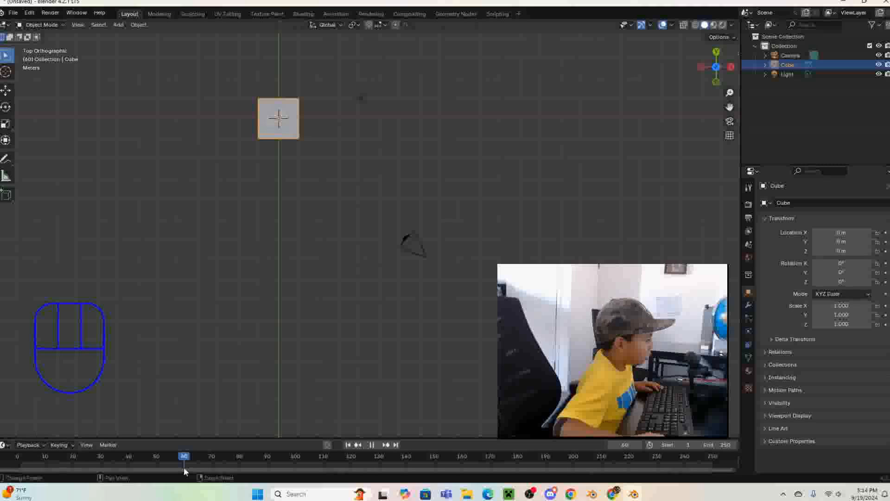
pyautogui.moveTo(184, 468); pyautogui.dragTo(21, 461)
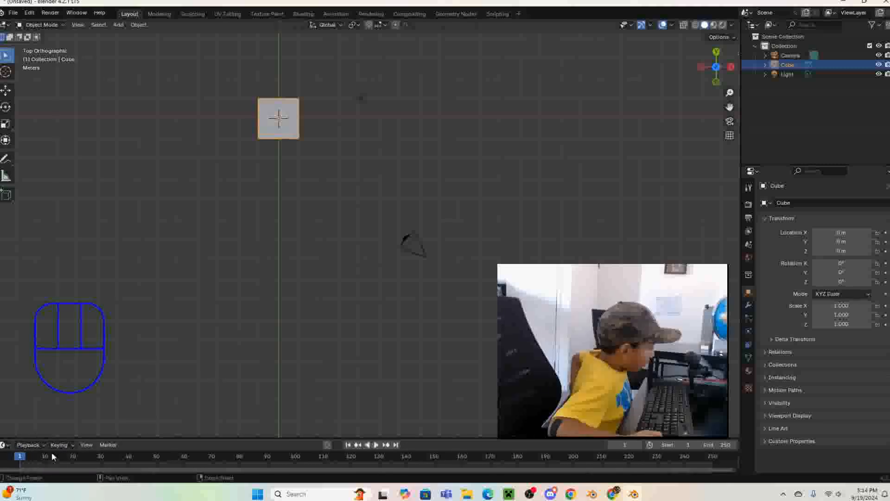
# - Show the cube's Item transform properties in the sidebar and insert location keyframes at frame 1
pyautogui.press('n')
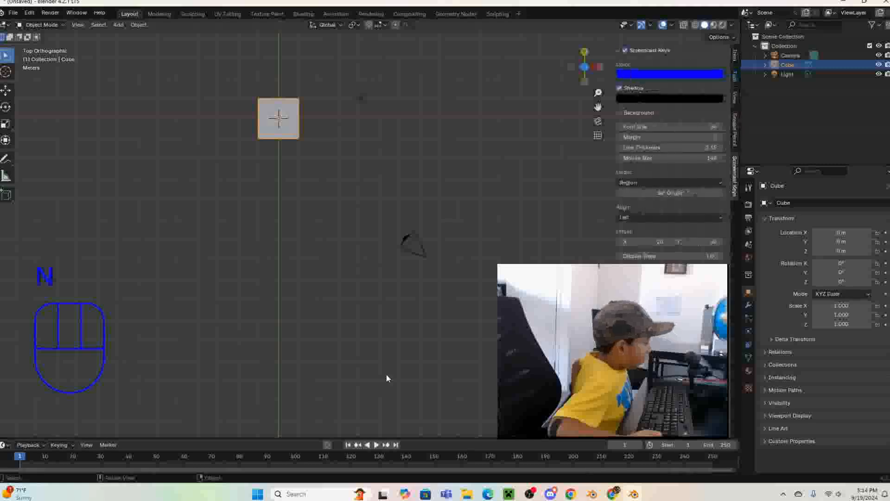
pyautogui.click(735, 56)
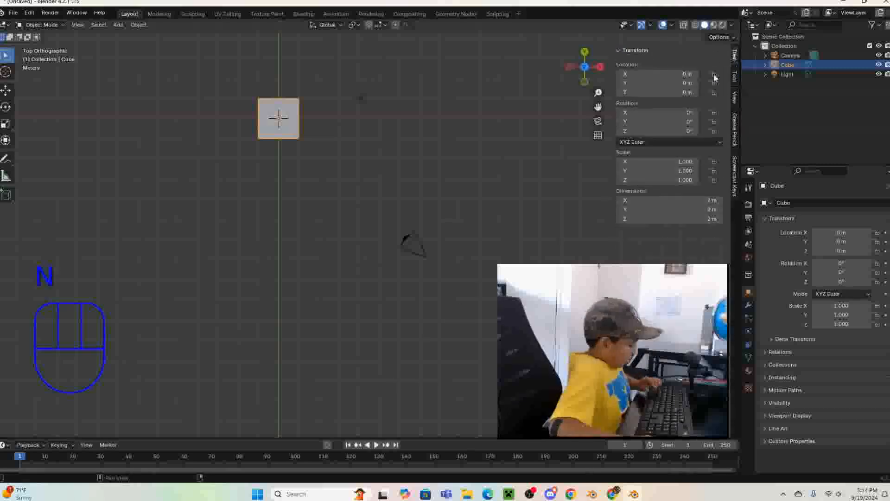
pyautogui.rightClick(649, 76)
pyautogui.click(649, 76)
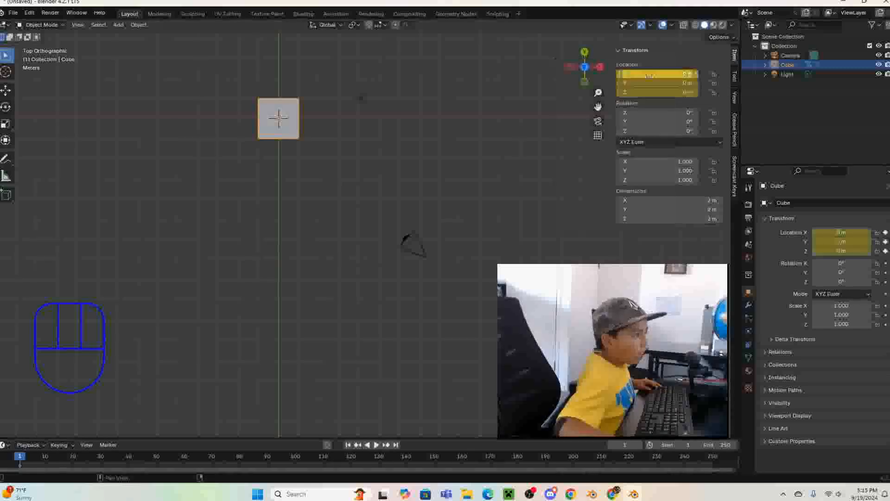
pyautogui.press('space')
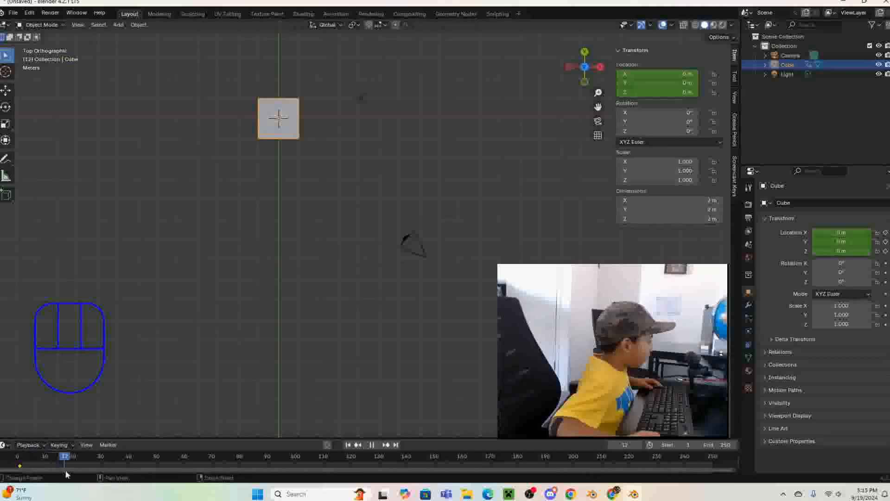
pyautogui.moveTo(101, 462); pyautogui.dragTo(23, 444)
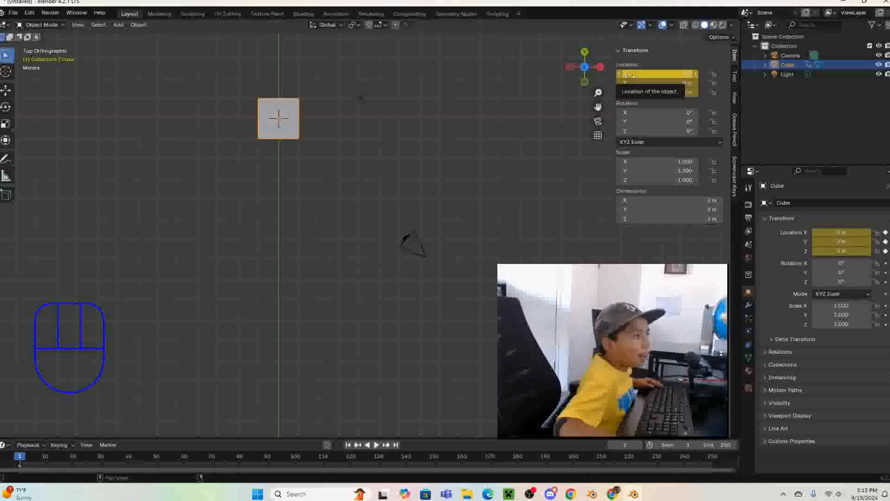
# - At frame 40, move the cube 12 m along the X axis and insert location keyframes
pyautogui.scroll(-1, 282, 252)
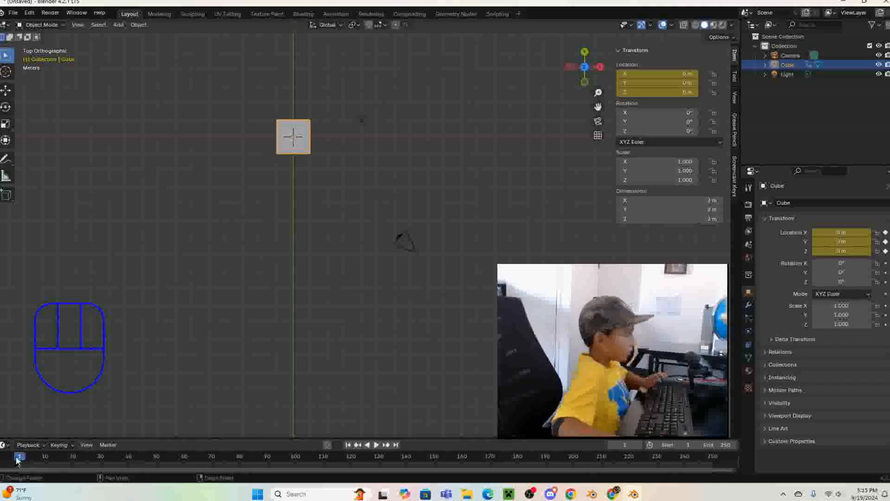
pyautogui.press('space')
pyautogui.moveTo(57, 478)
pyautogui.mouseDown()
pyautogui.moveTo(84, 480)
pyautogui.moveTo(74, 477)
pyautogui.mouseUp()
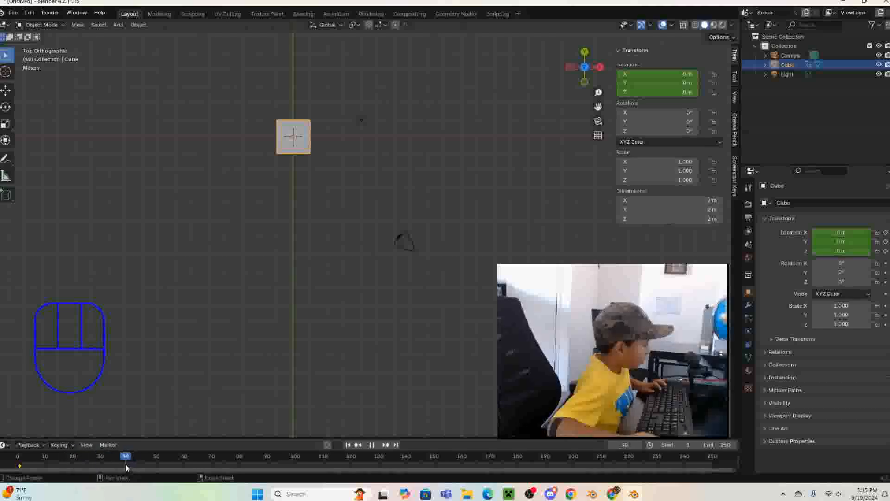
pyautogui.moveTo(128, 466); pyautogui.dragTo(128, 466)
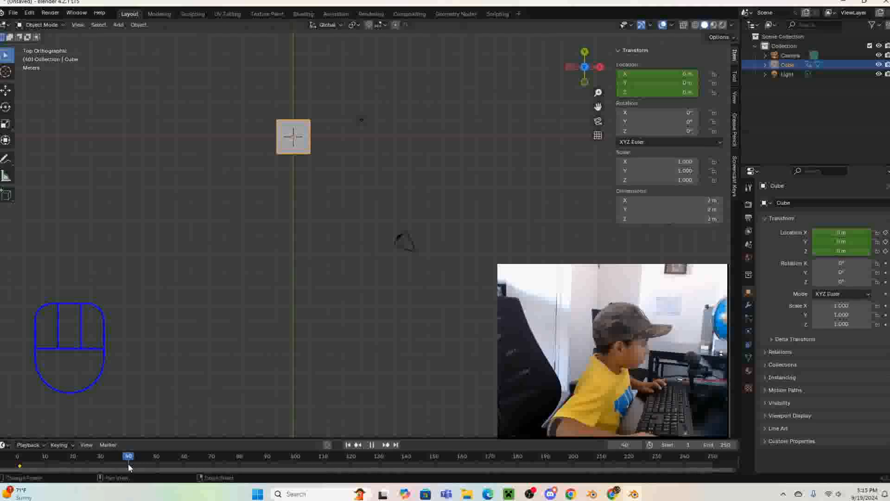
pyautogui.keyDown('shift'); pyautogui.moveTo(466, 225); pyautogui.dragTo(461, 294, button='middle'); pyautogui.keyUp('shift')
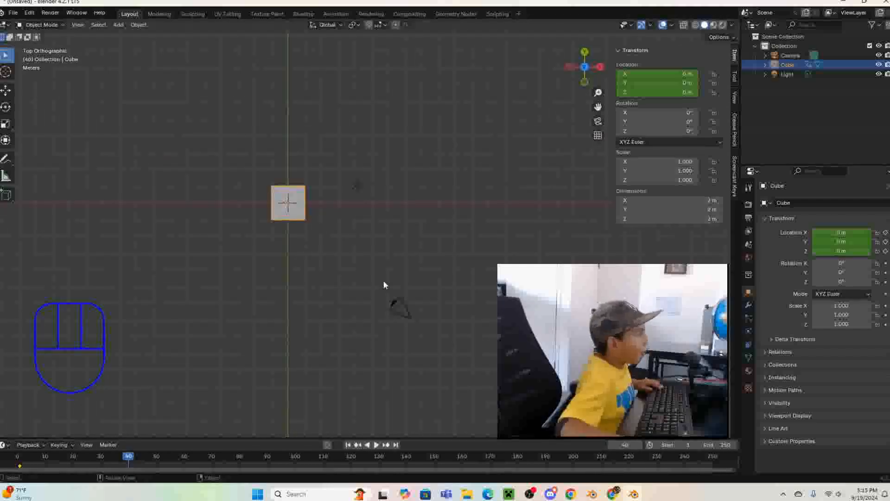
pyautogui.press('g')
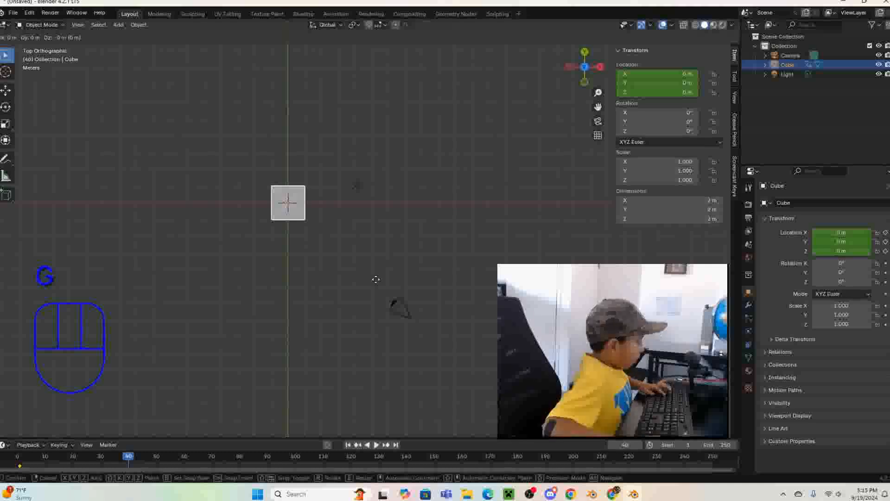
pyautogui.press('x')
pyautogui.press('ctrl')
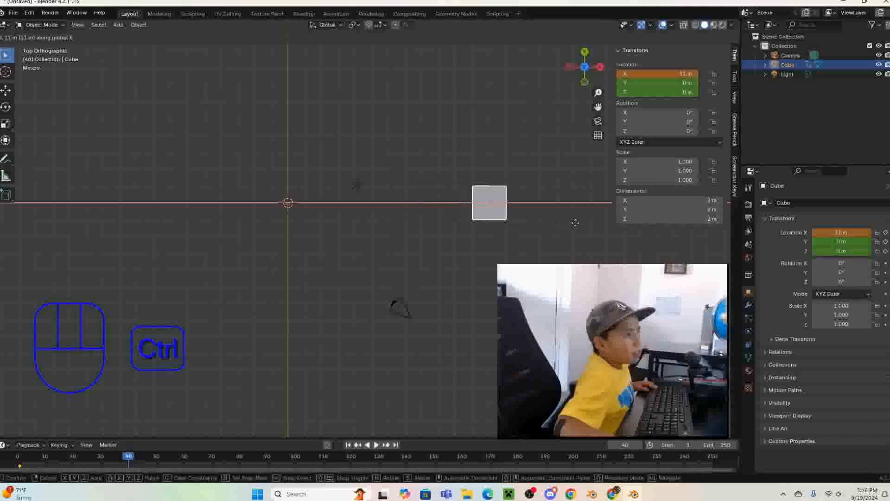
pyautogui.click(574, 224)
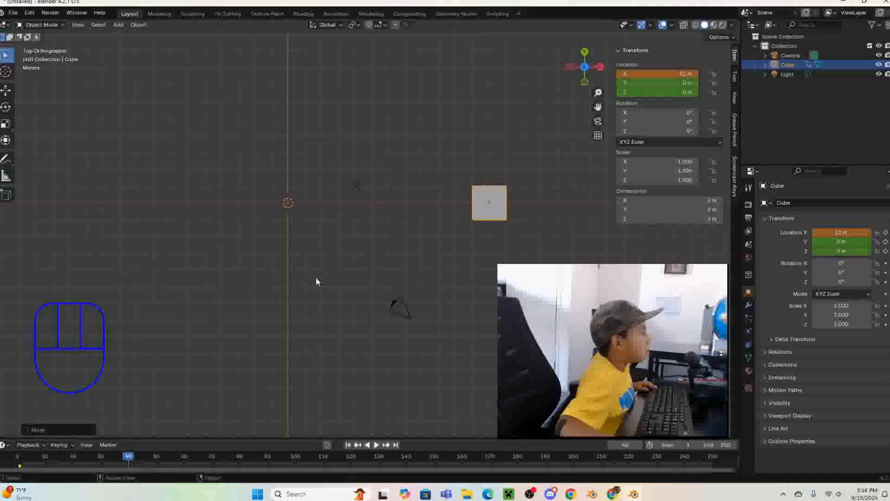
pyautogui.rightClick(666, 74)
pyautogui.click(666, 73)
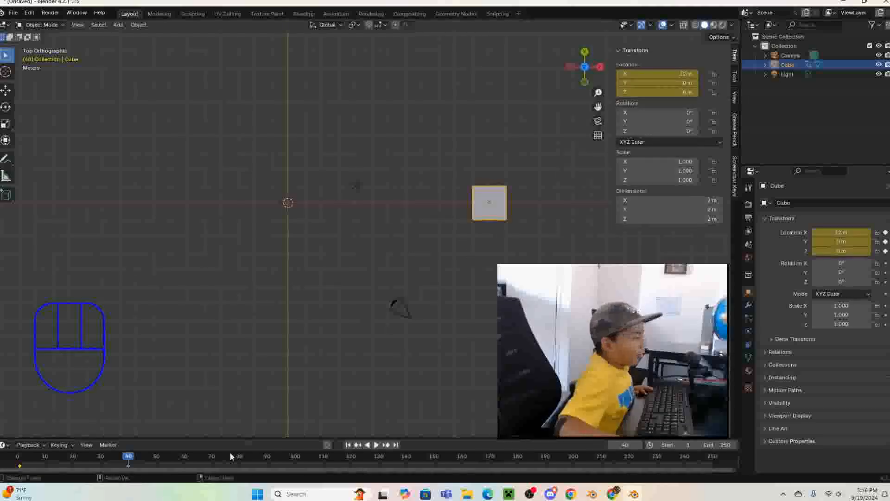
# - Return to the start of the timeline and play the cube's movement along X
pyautogui.moveTo(129, 456); pyautogui.dragTo(11, 479)
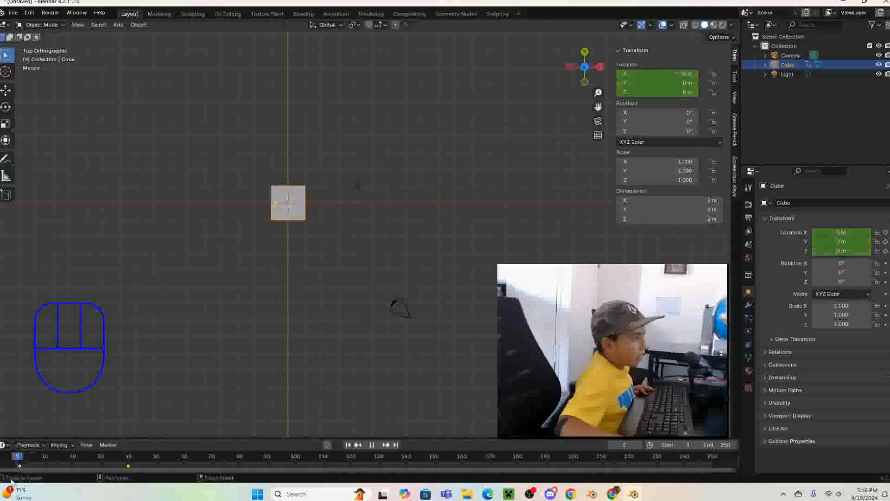
pyautogui.press('space')
pyautogui.press('space')
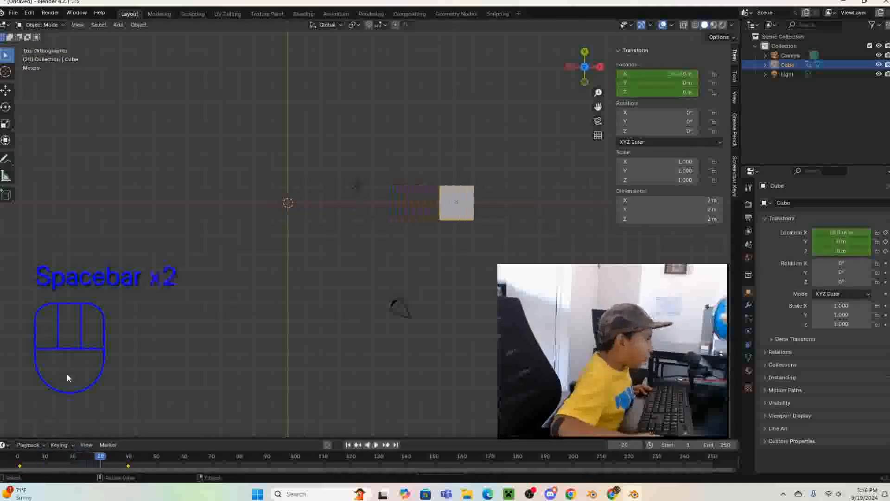
pyautogui.press('space')
pyautogui.press('space')
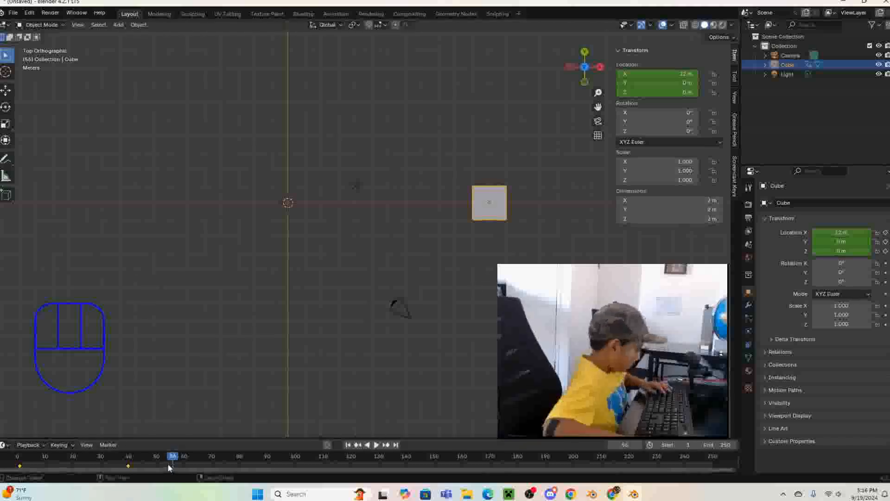
# - Go to frame 80 and set the cube's Y location to 12 m
pyautogui.press('space')
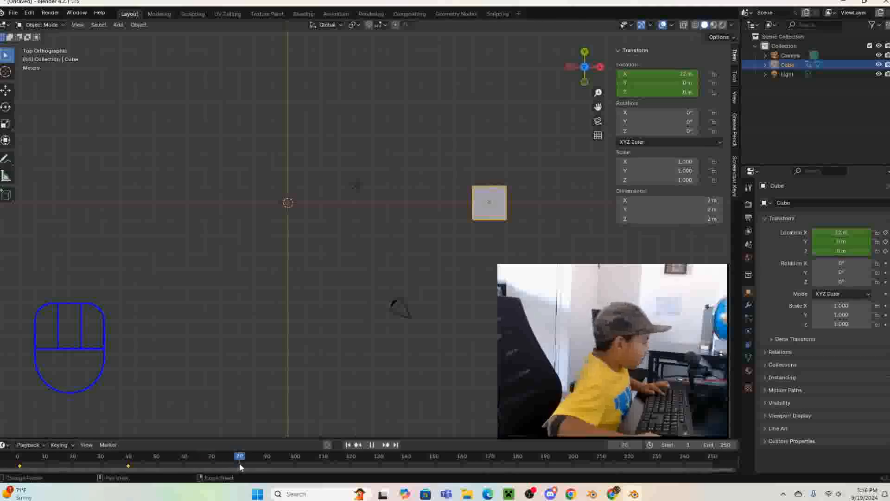
pyautogui.press('space')
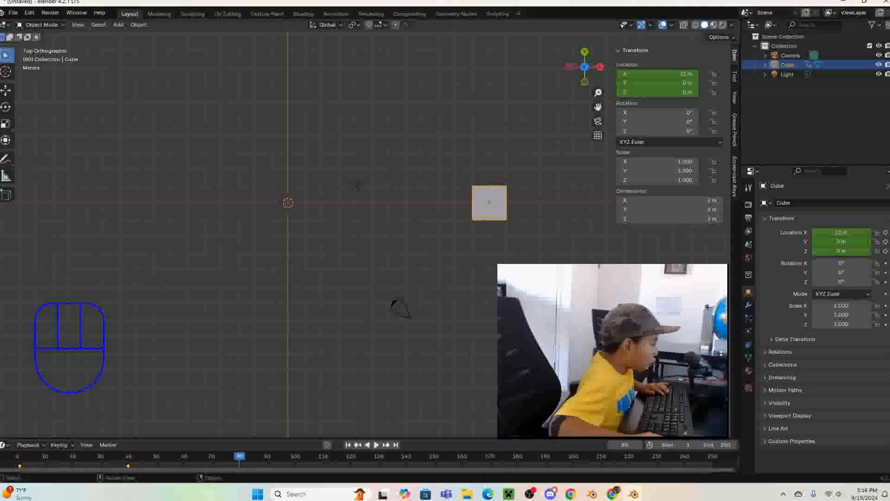
pyautogui.click(655, 82)
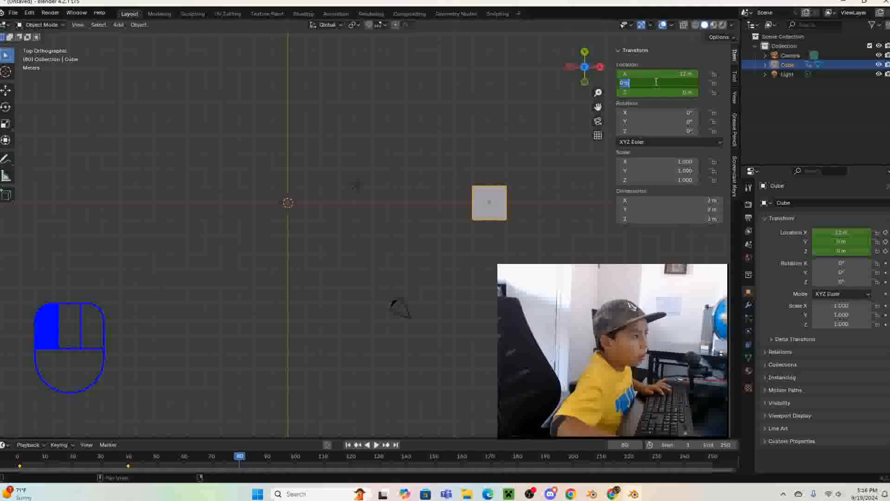
pyautogui.write('12')
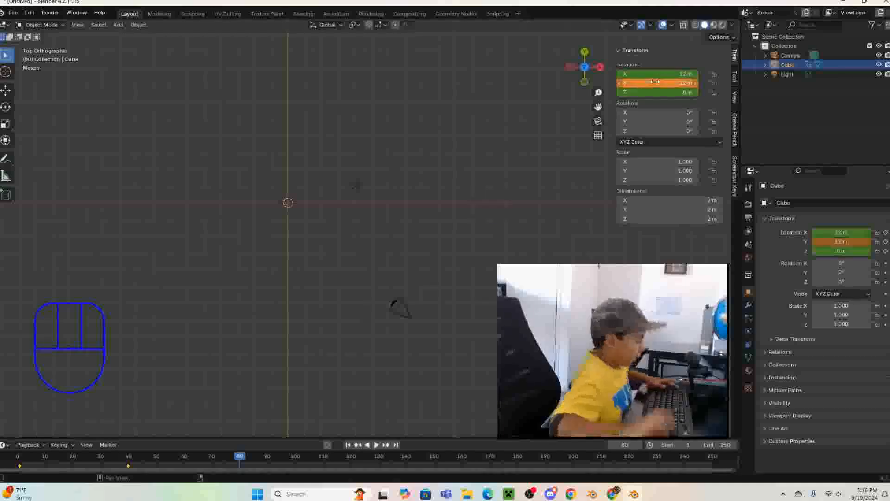
pyautogui.press('Return')
pyautogui.scroll(-6, 529, 246)
pyautogui.scroll(3, 527, 253)
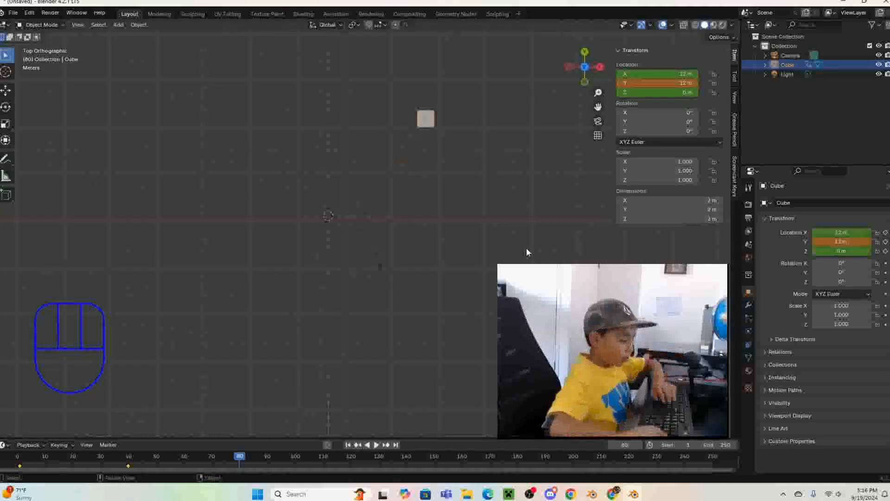
# - Change the cube's Y location to -12 m and insert location keyframes at frame 80
pyautogui.click(667, 82)
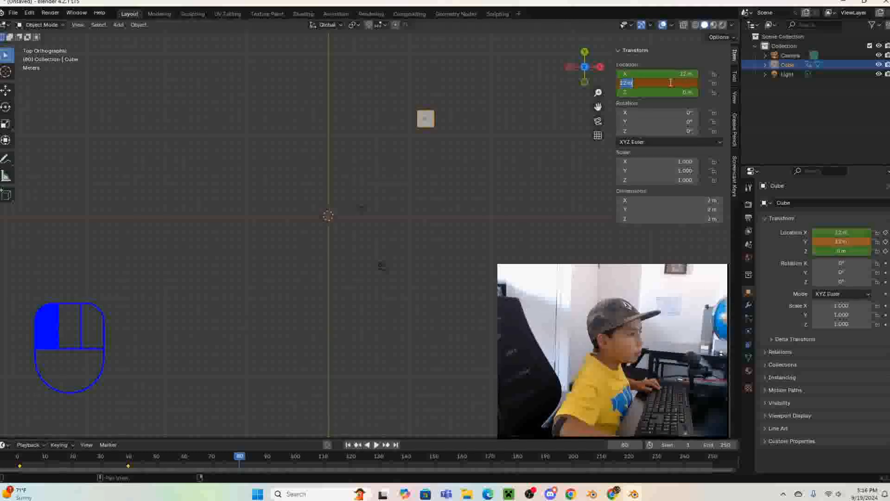
pyautogui.press('Left')
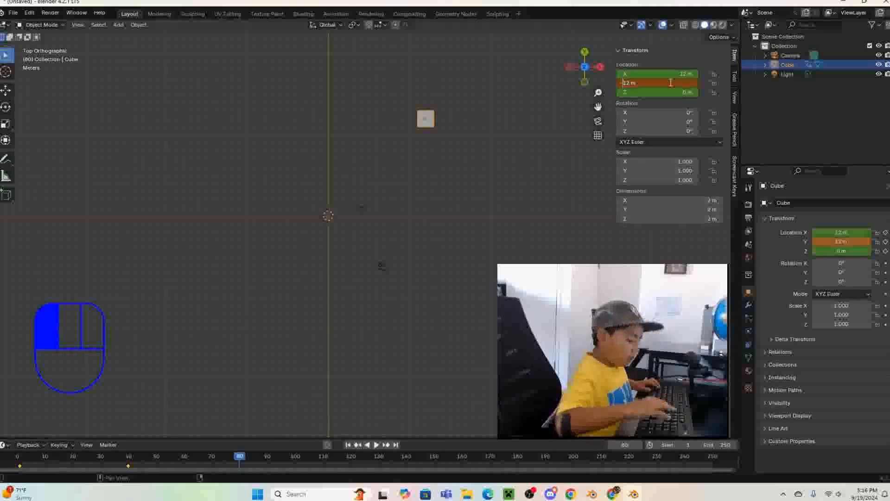
pyautogui.write('-')
pyautogui.press('Return')
pyautogui.scroll(4, 510, 185)
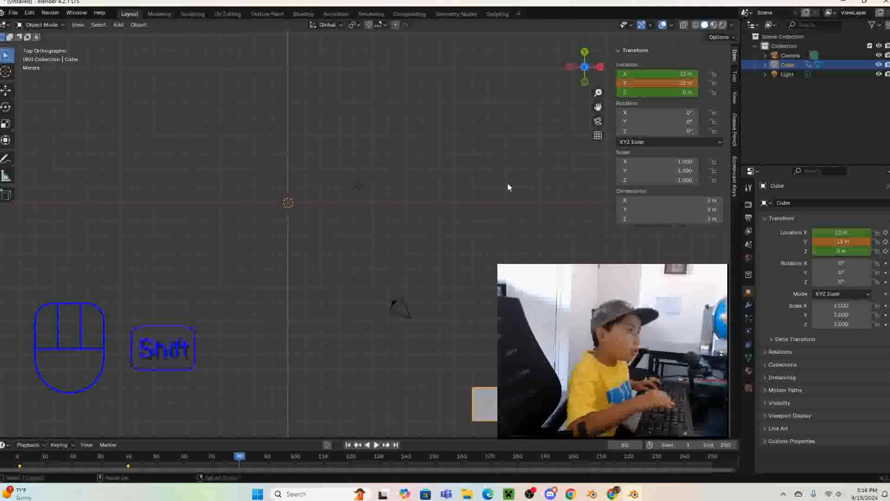
pyautogui.keyDown('shift'); pyautogui.moveTo(509, 185); pyautogui.dragTo(501, 114, button='middle'); pyautogui.keyUp('shift')
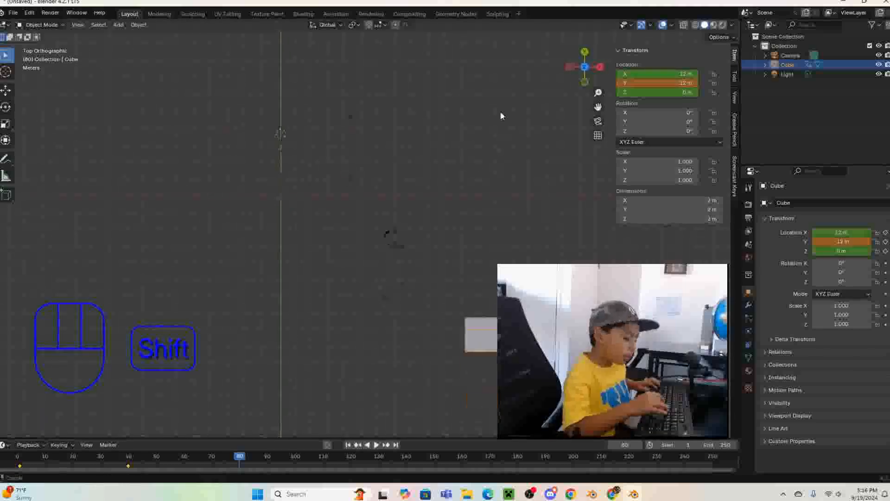
pyautogui.rightClick(647, 82)
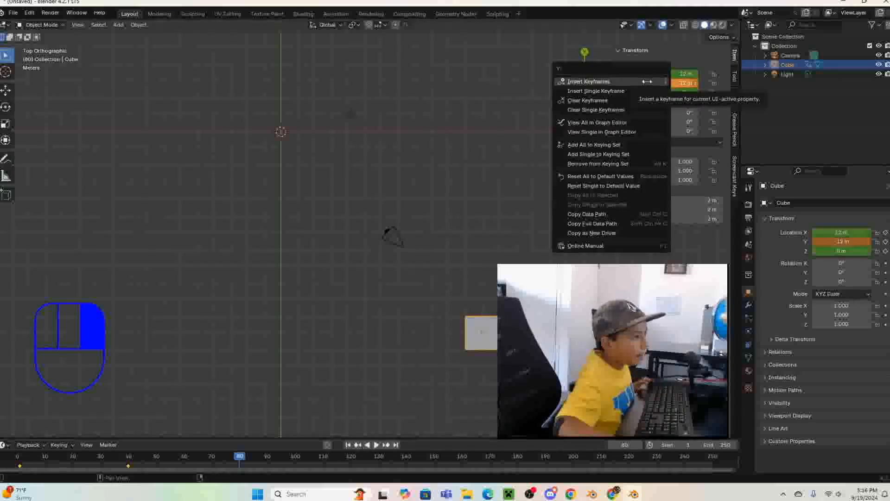
pyautogui.click(647, 81)
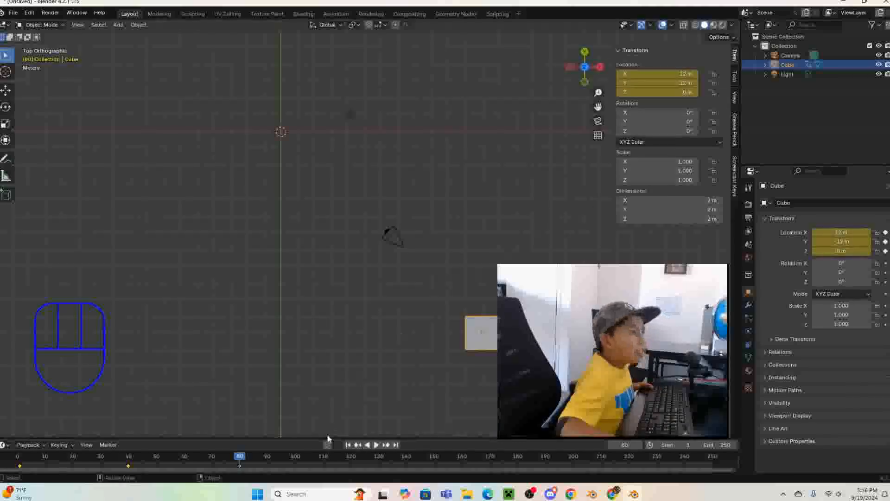
# - Replay the animation from the beginning through the keyframe at frame 80
pyautogui.moveTo(251, 468); pyautogui.dragTo(24, 456)
pyautogui.press('space')
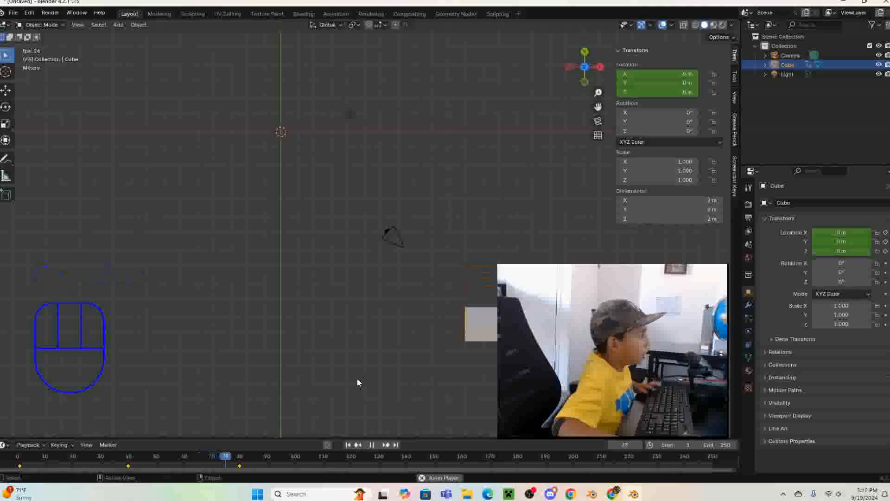
pyautogui.press('space')
# - At frame 120, set the cube's X location to 0 m and insert location keyframes
pyautogui.moveTo(242, 458); pyautogui.dragTo(240, 457)
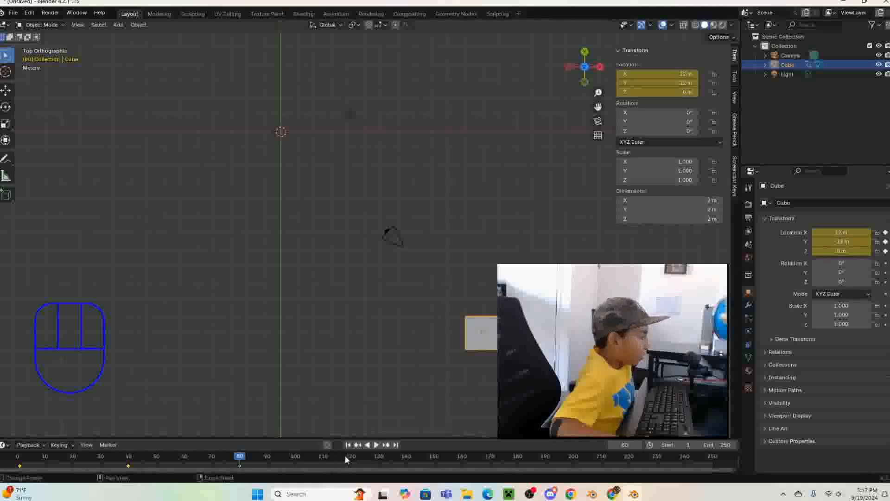
pyautogui.moveTo(243, 462); pyautogui.dragTo(350, 464)
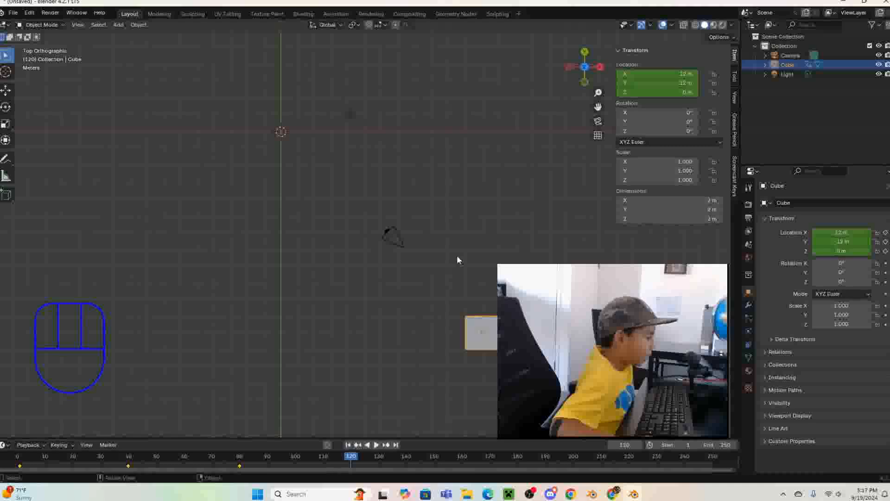
pyautogui.moveTo(658, 74); pyautogui.dragTo(658, 83)
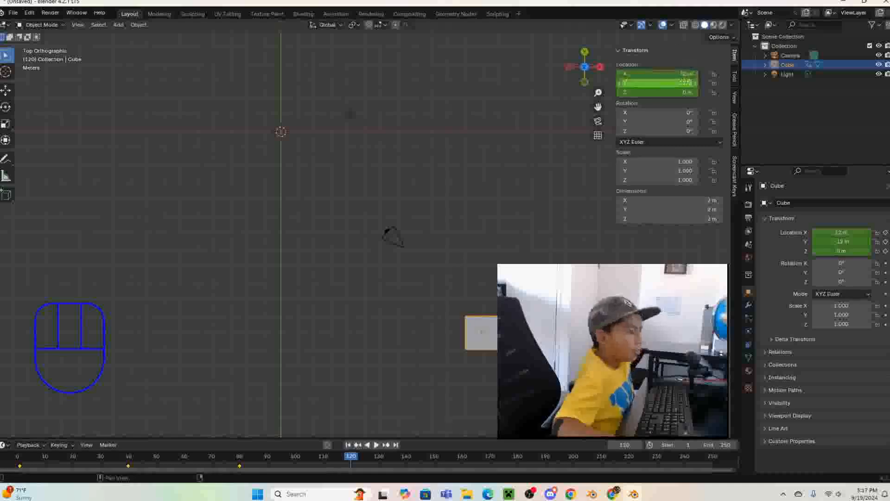
pyautogui.click(668, 72)
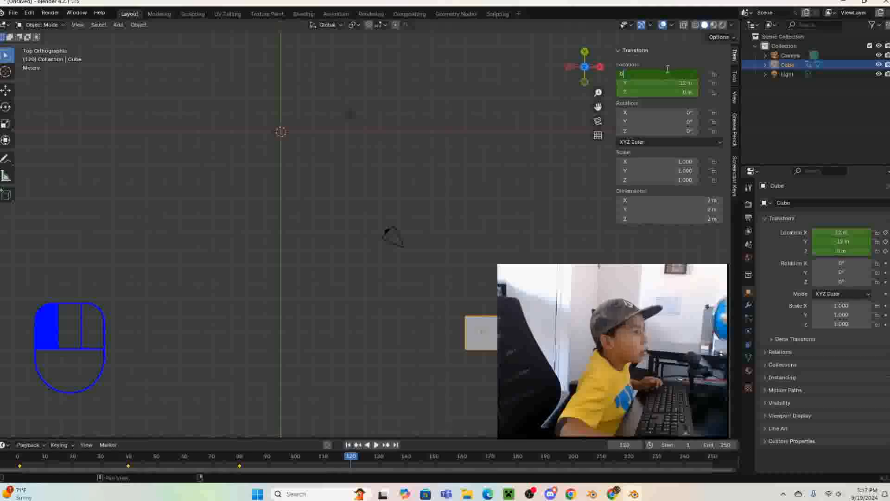
pyautogui.press('Return')
pyautogui.rightClick(669, 74)
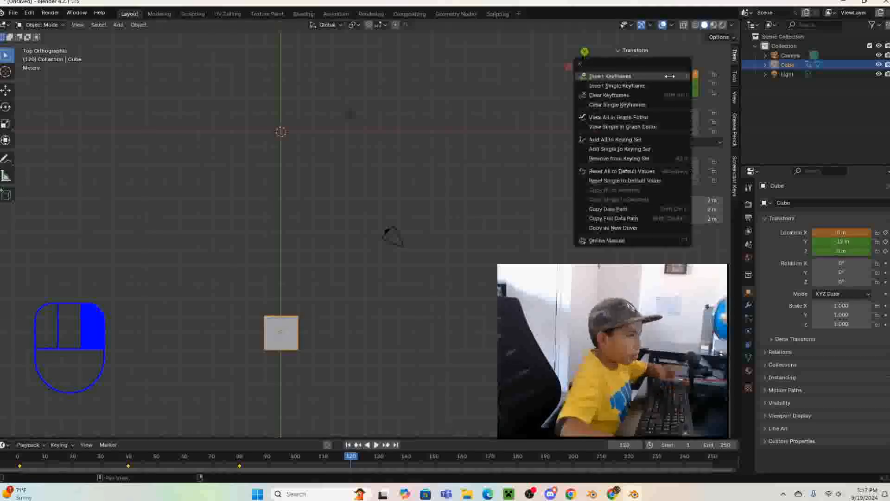
pyautogui.click(669, 76)
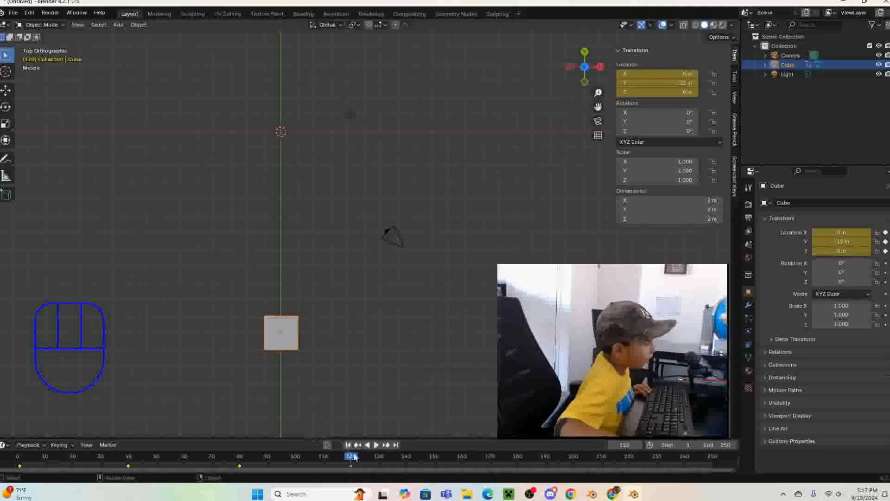
# - Go to frame 150, set the cube's Y location to 0 m, and insert location keyframes
pyautogui.click(376, 445)
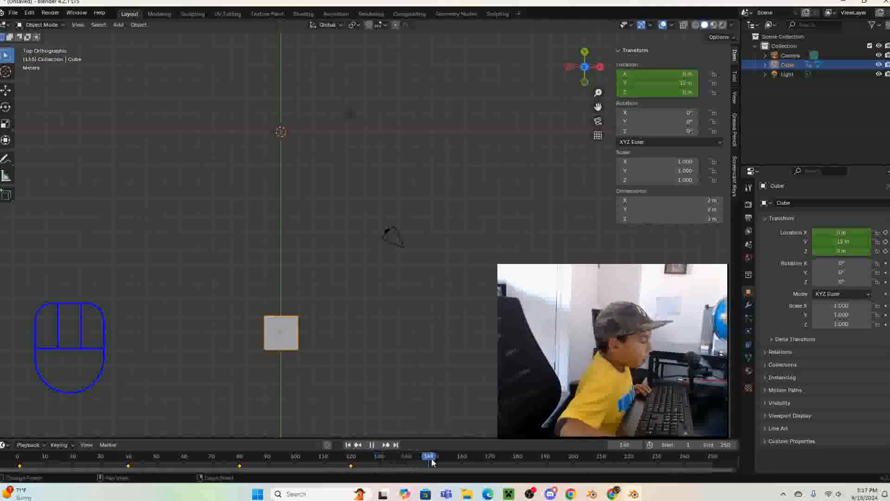
pyautogui.press('space')
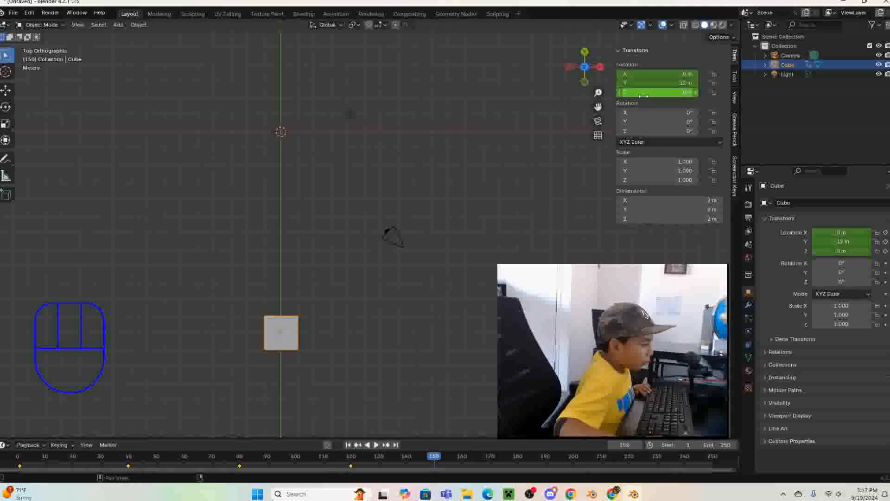
pyautogui.click(652, 80)
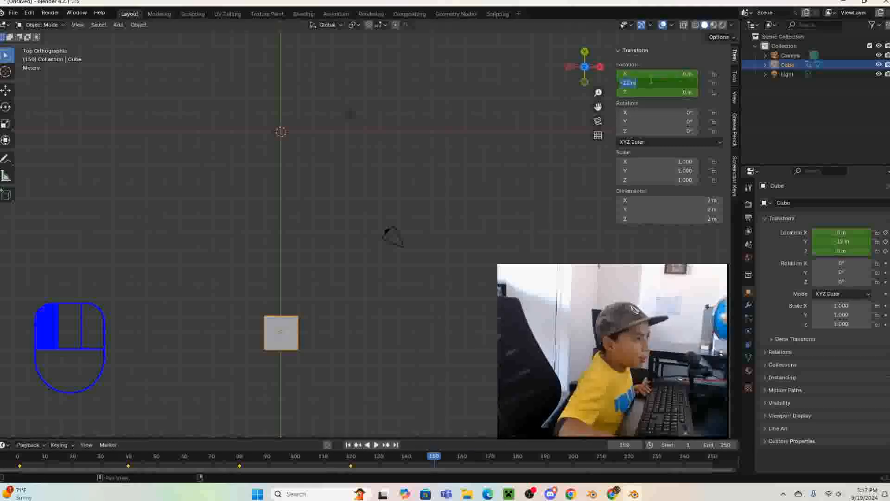
pyautogui.write('0')
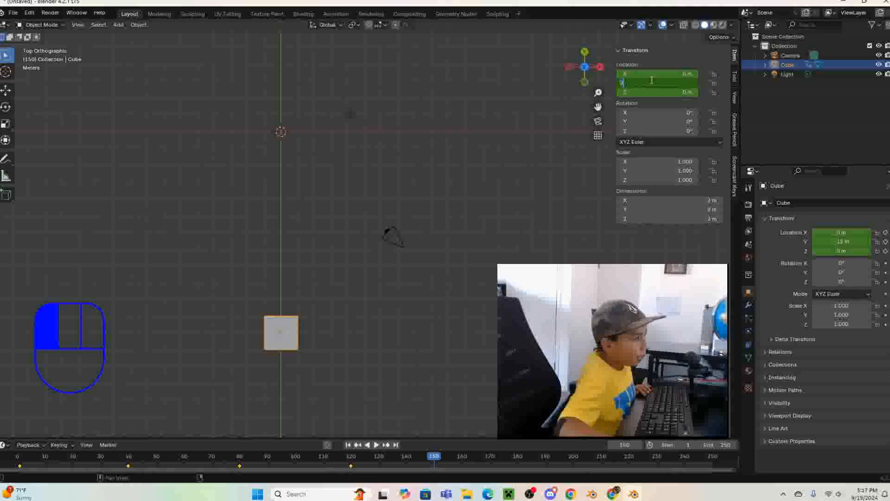
pyautogui.press('Return')
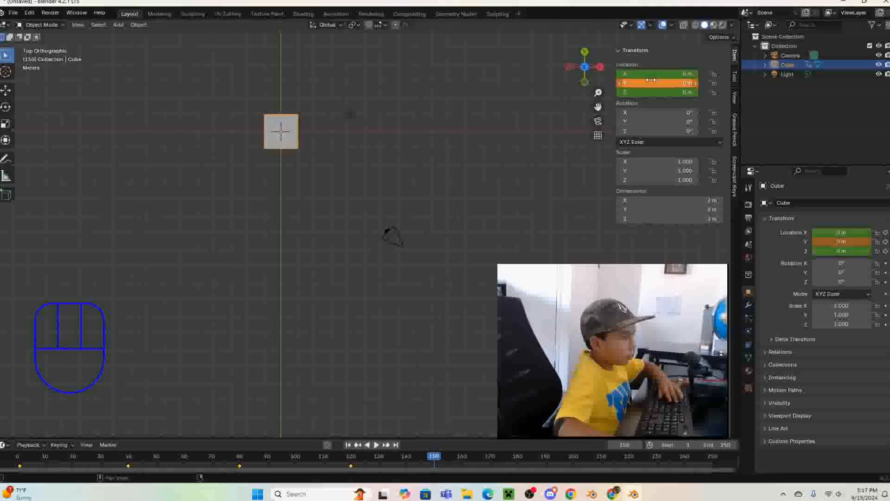
pyautogui.rightClick(652, 79)
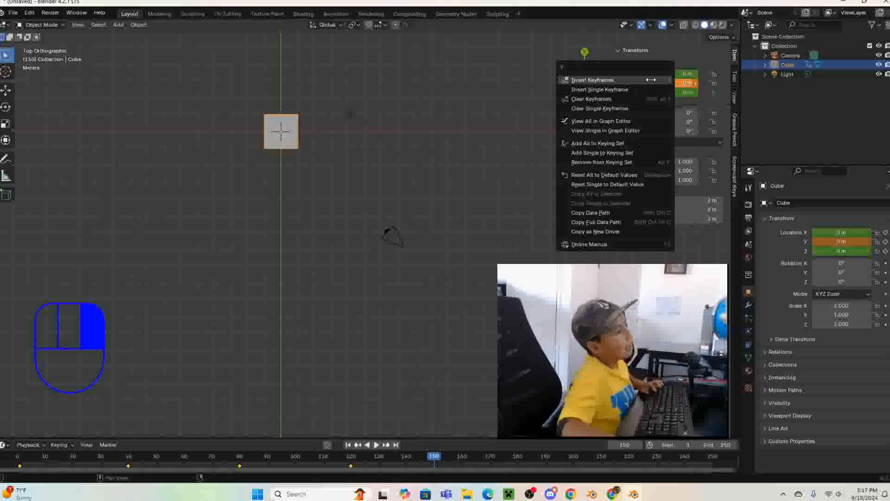
pyautogui.click(652, 80)
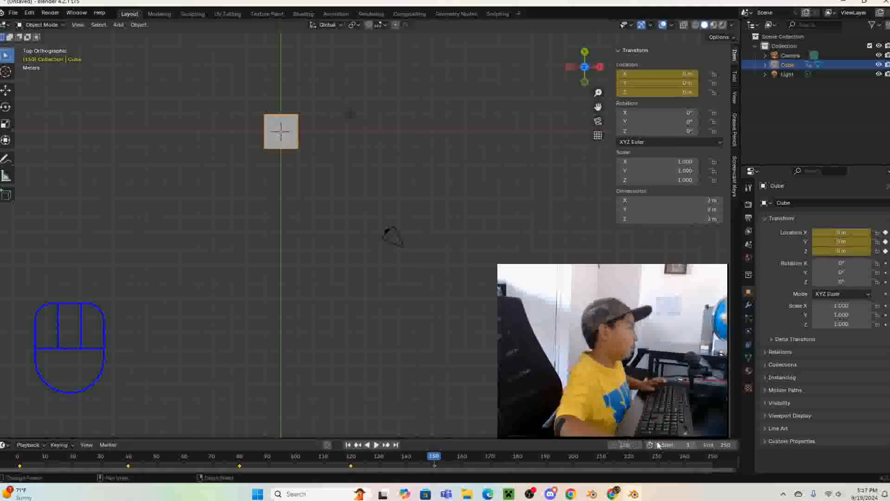
# - Set the animation's end frame to 150
pyautogui.click(714, 445)
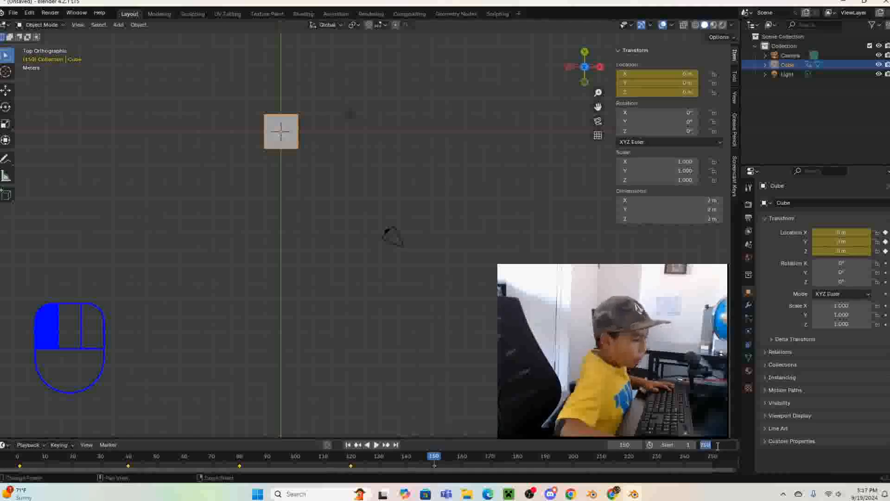
pyautogui.press('BackSpace')
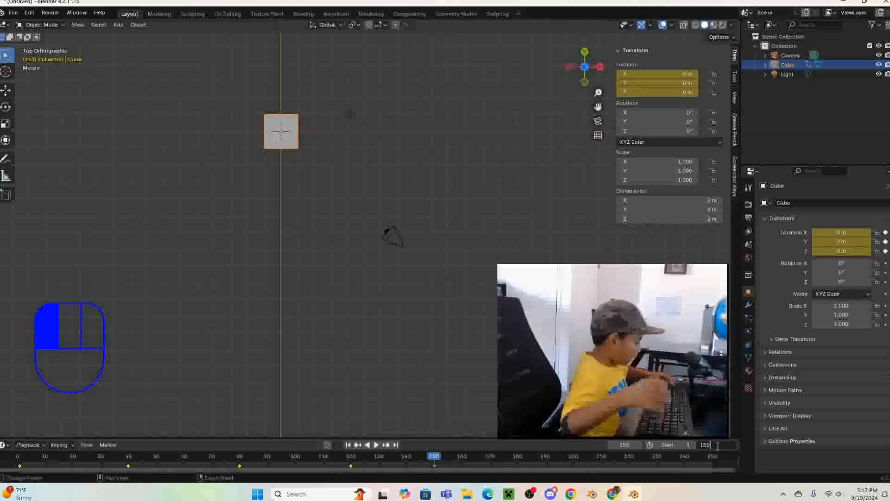
pyautogui.press('Return')
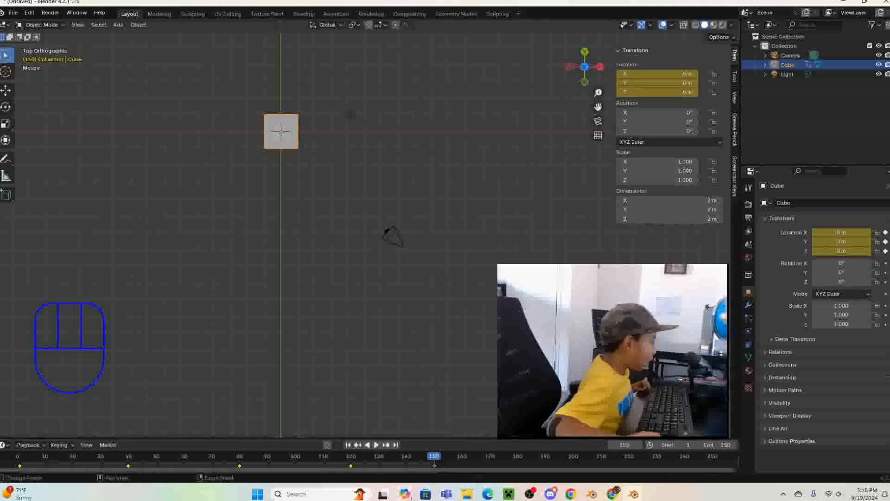
# - Replay the cube's animation from frame 0 through the full square path
pyautogui.moveTo(437, 461); pyautogui.dragTo(13, 440)
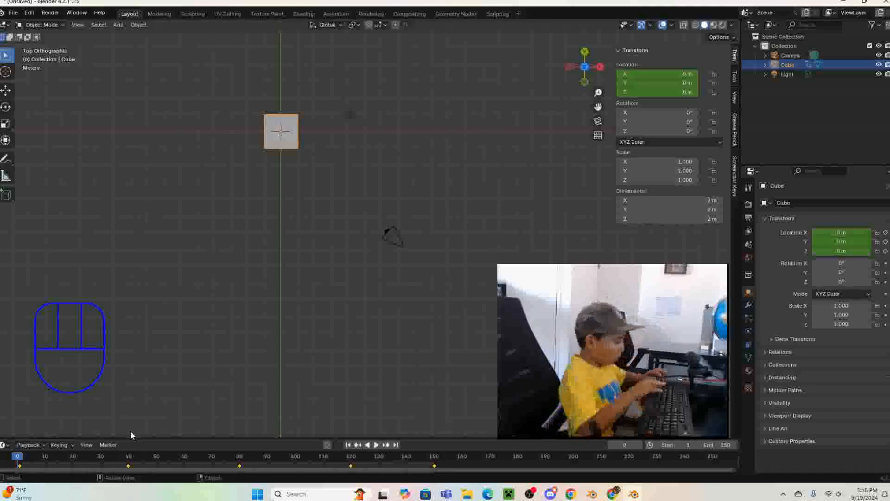
pyautogui.click(377, 444)
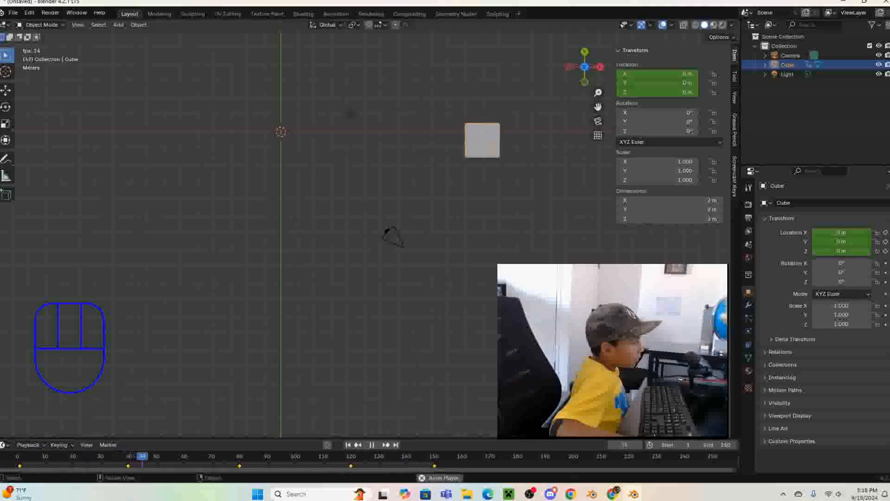
pyautogui.press('space')
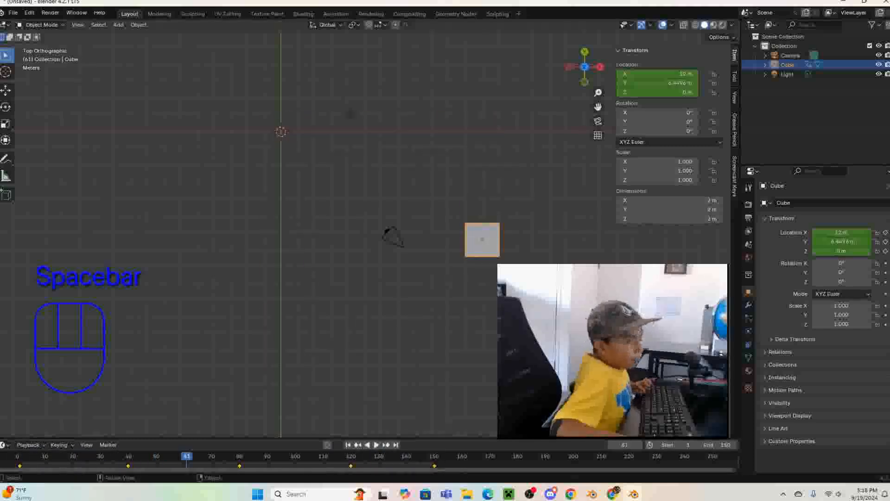
pyautogui.press('space')
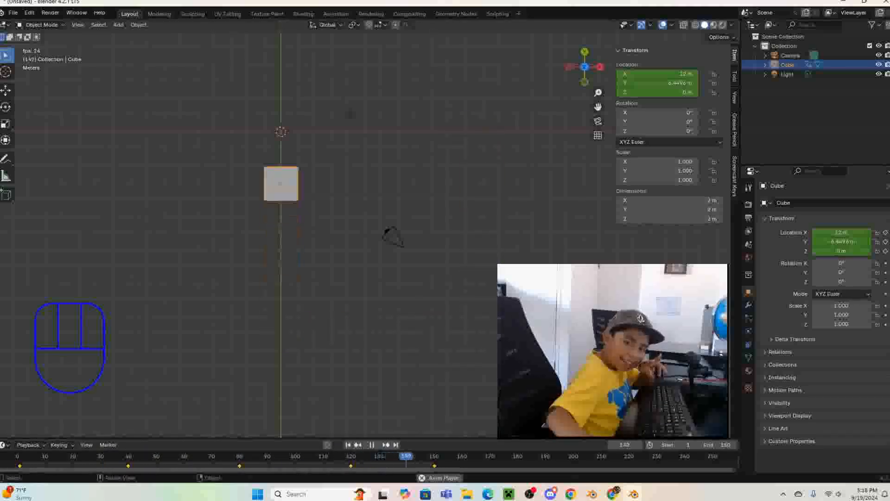
pyautogui.press('space')
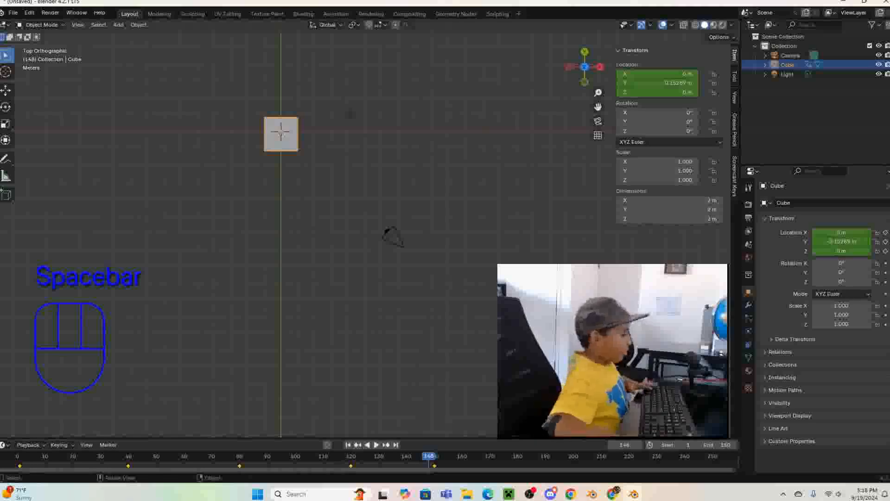
# - Delete the cube and return the timeline to frame 1
pyautogui.press('Delete')
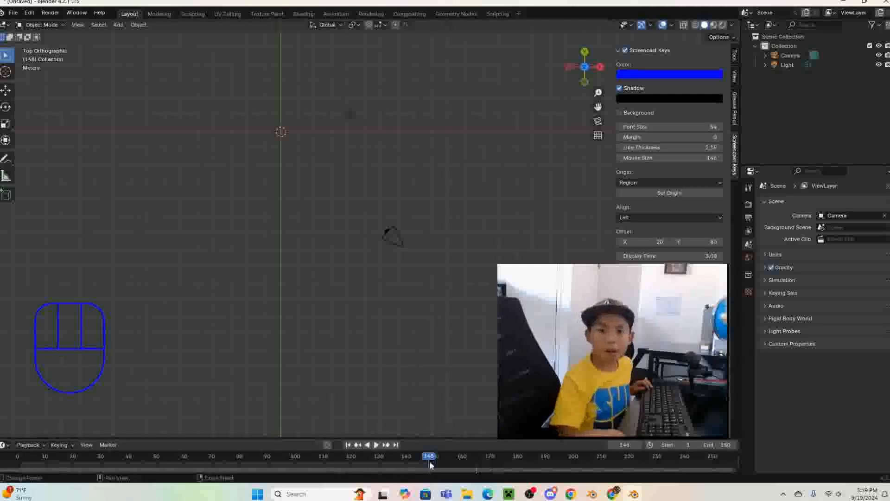
pyautogui.moveTo(432, 464); pyautogui.dragTo(17, 464)
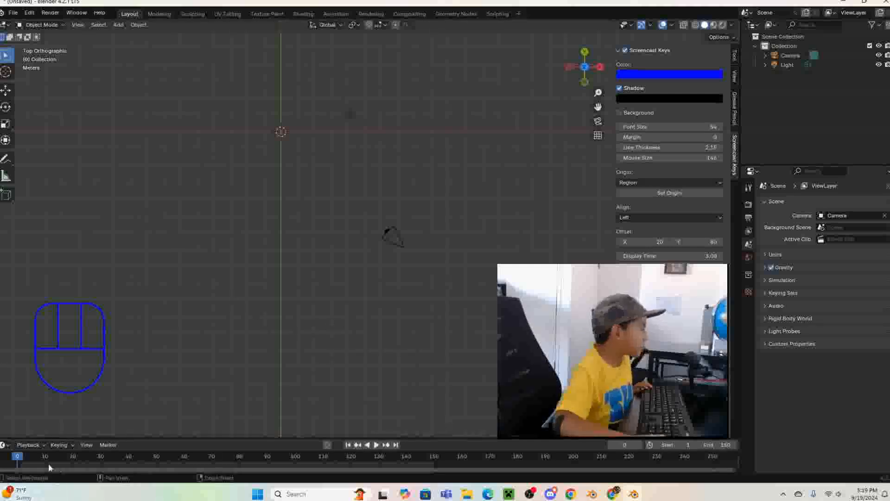
pyautogui.click(19, 463)
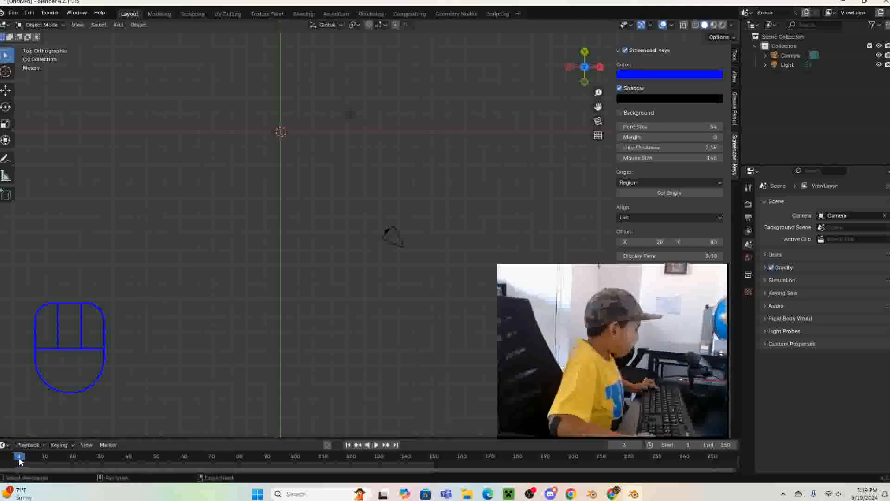
# - Add a UV sphere mesh at the world origin
pyautogui.hotkey('shift', 'a')
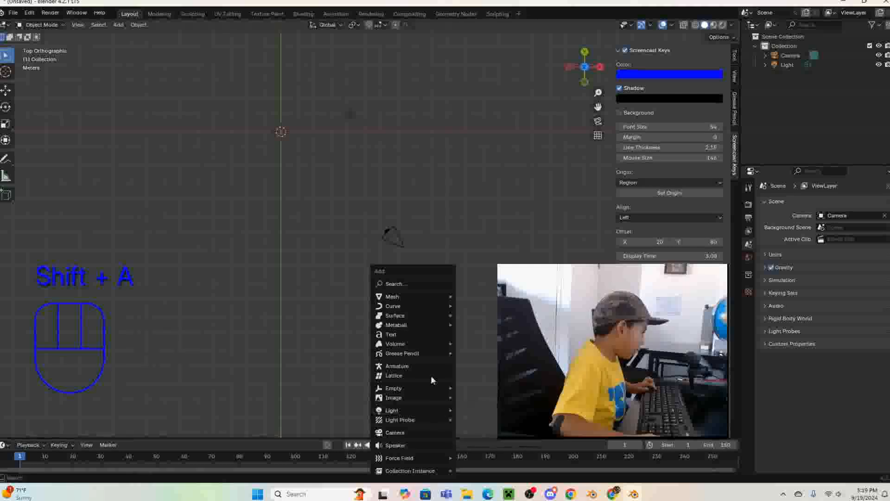
pyautogui.moveTo(402, 298)
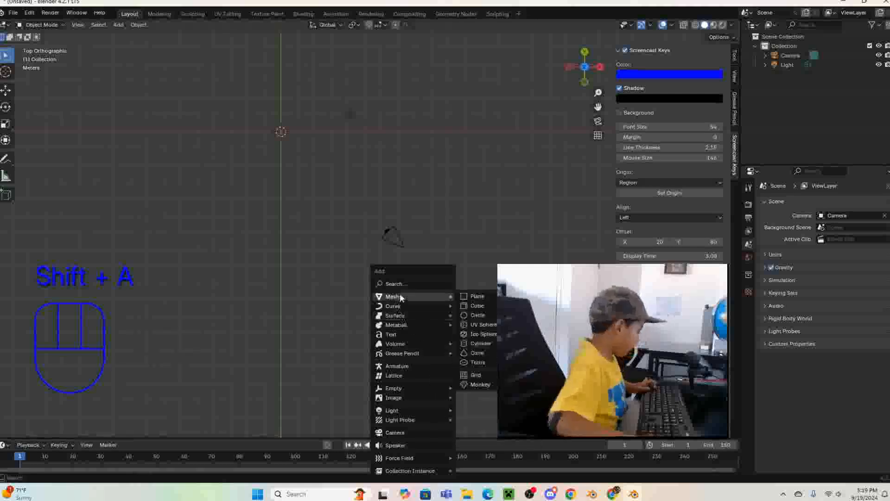
pyautogui.click(489, 325)
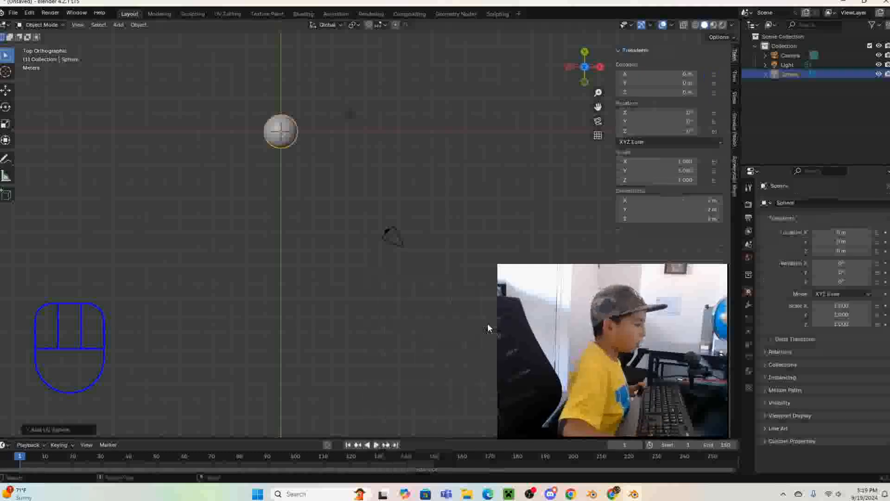
# - Switch to the front orthographic view and insert location keyframes for the sphere at frame 1
pyautogui.moveTo(316, 173); pyautogui.dragTo(418, 90, button='middle')
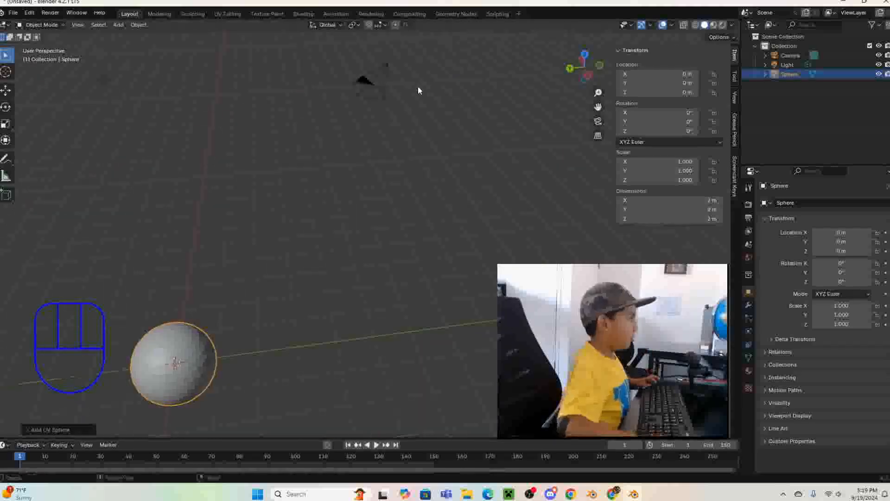
pyautogui.press('KP_7')
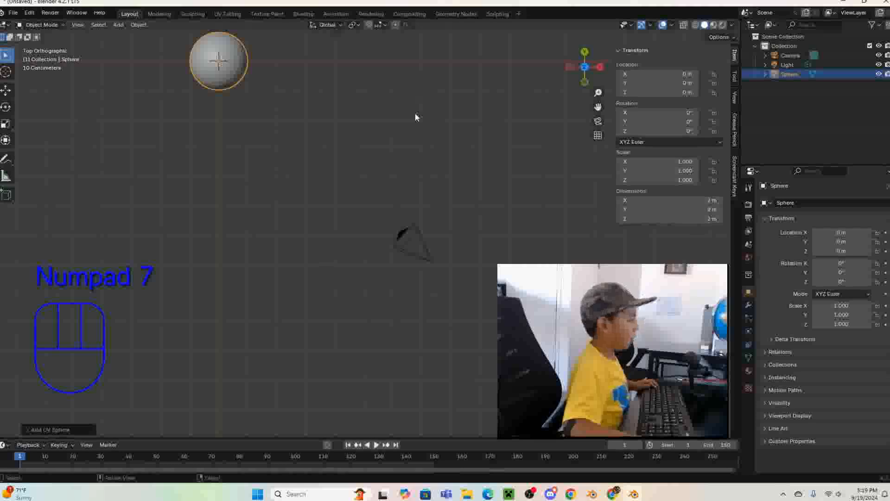
pyautogui.press('KP_3')
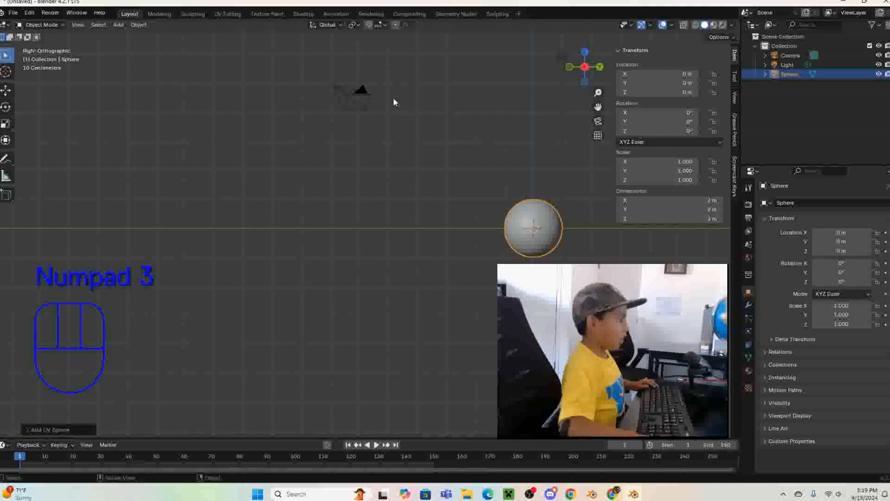
pyautogui.press('KP_1')
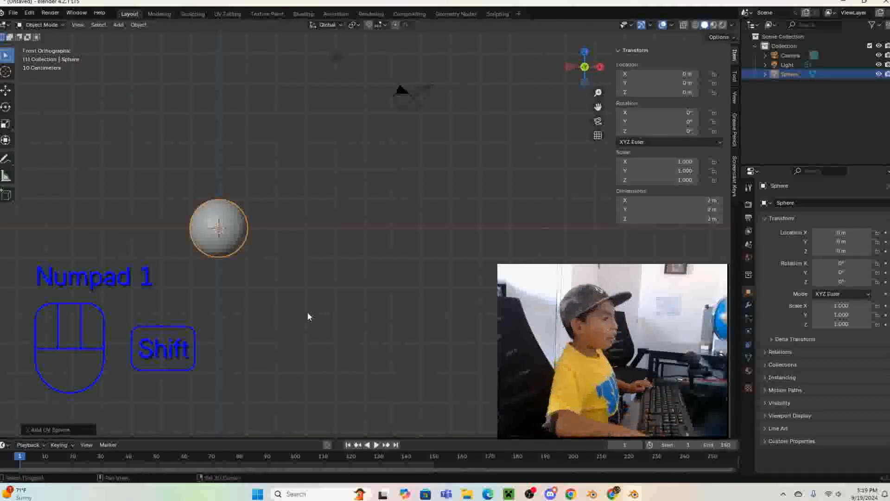
pyautogui.scroll(-3, 319, 320)
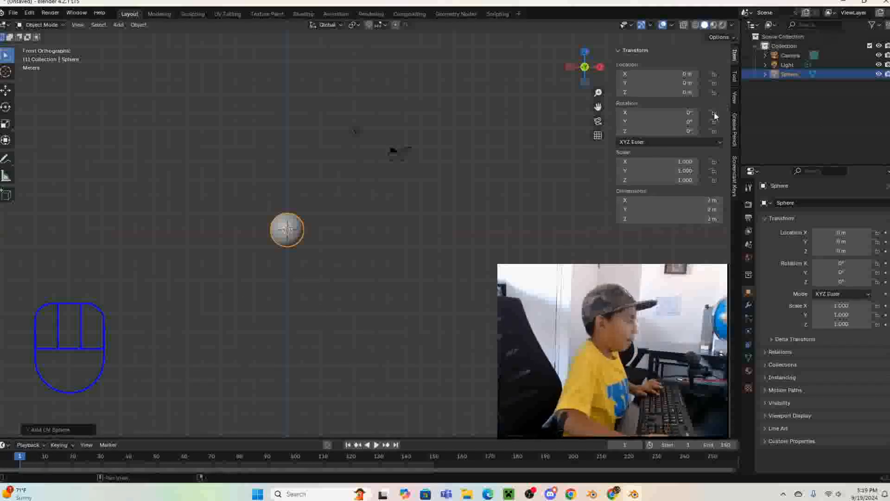
pyautogui.rightClick(648, 83)
pyautogui.rightClick(598, 73)
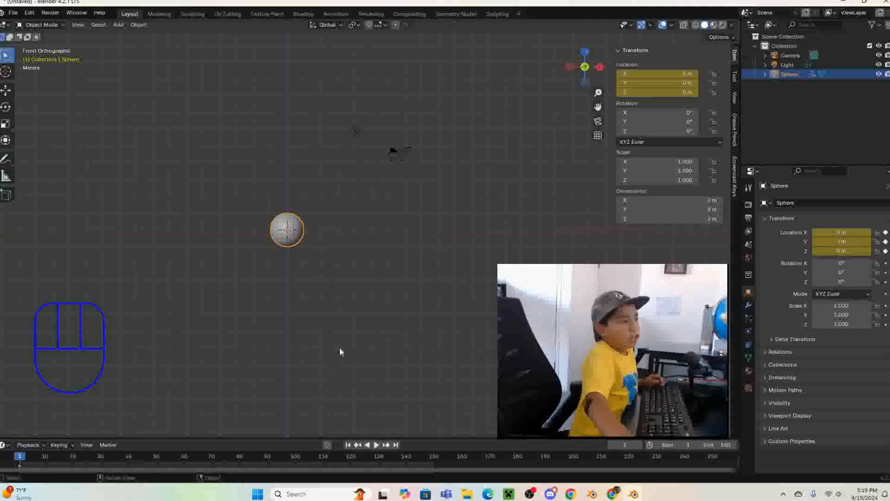
# - Try moving the sphere in 1 m increments to X 3 m and Z 3 m at frame 1
pyautogui.press('g')
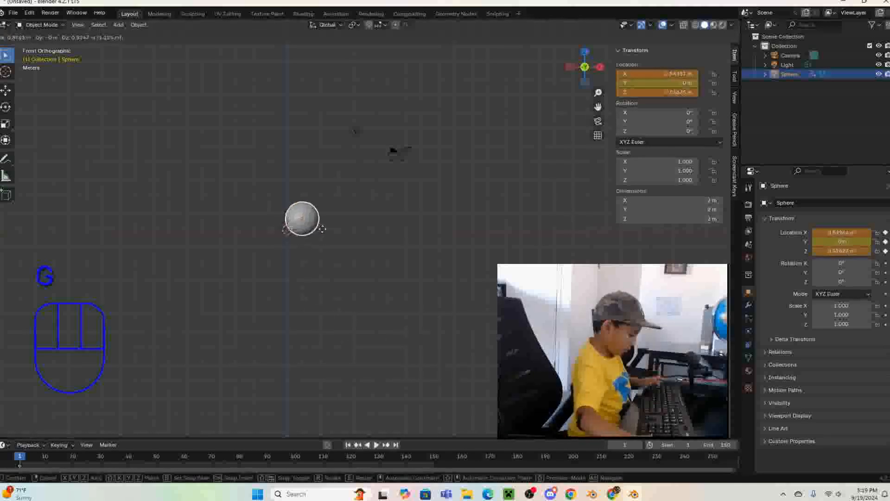
pyautogui.press('ctrl')
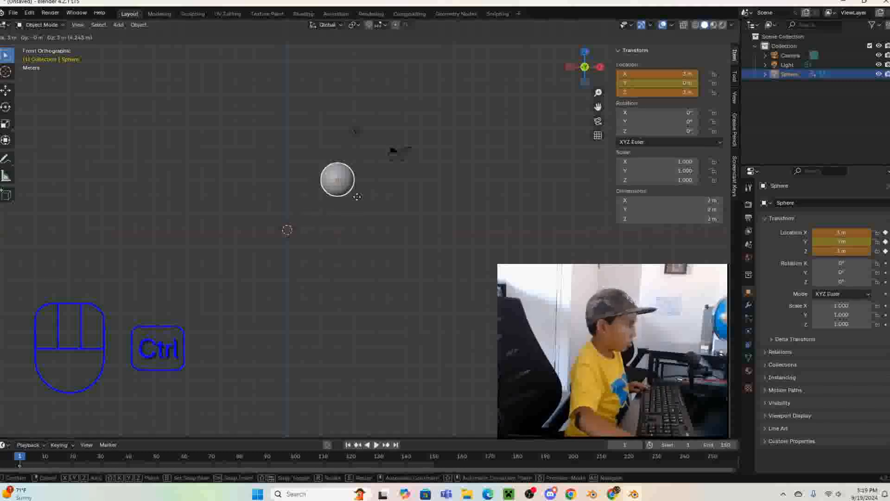
pyautogui.click(364, 196)
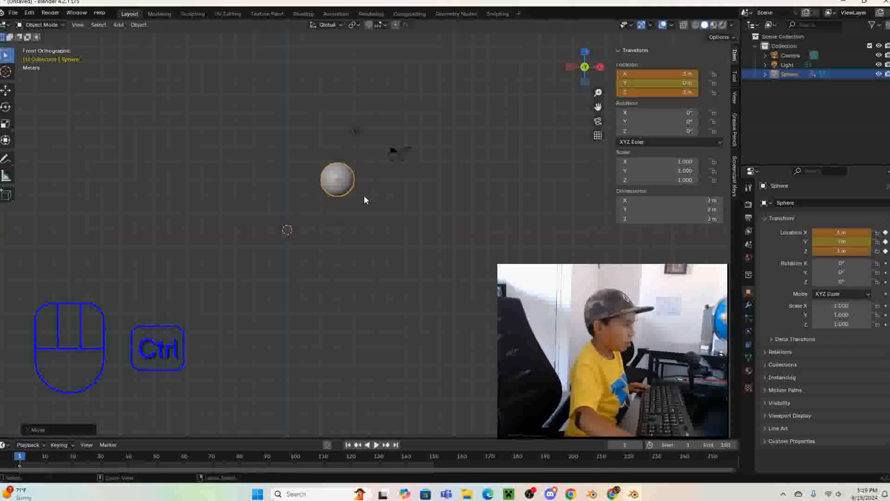
pyautogui.rightClick(672, 73)
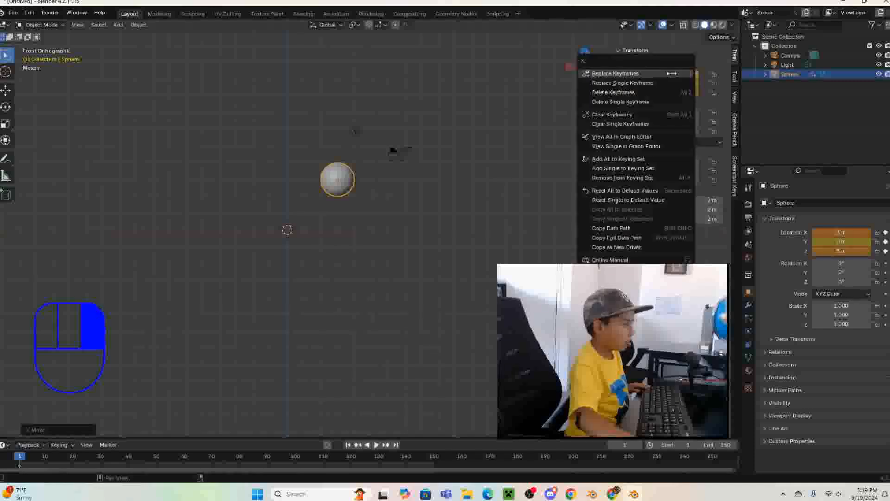
# - At frame 10, move the sphere in 1 m increments to X 3 m and Z 3 m and insert location keyframes
pyautogui.press('space')
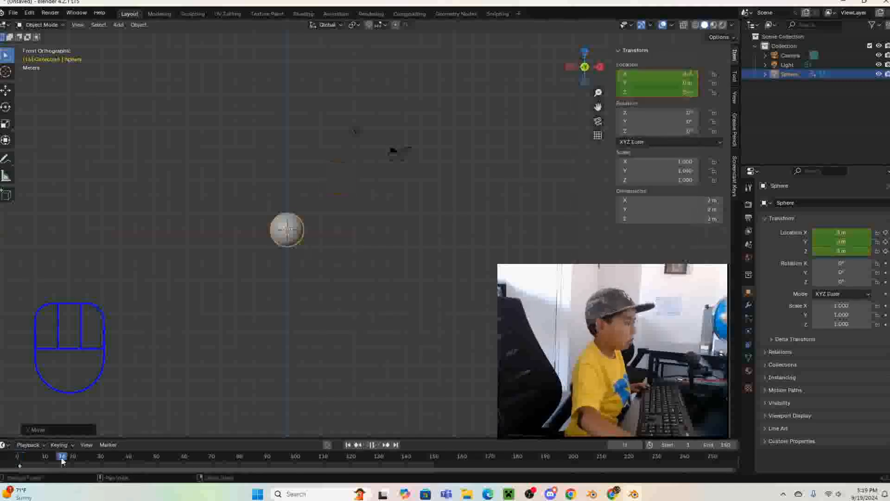
pyautogui.press('space')
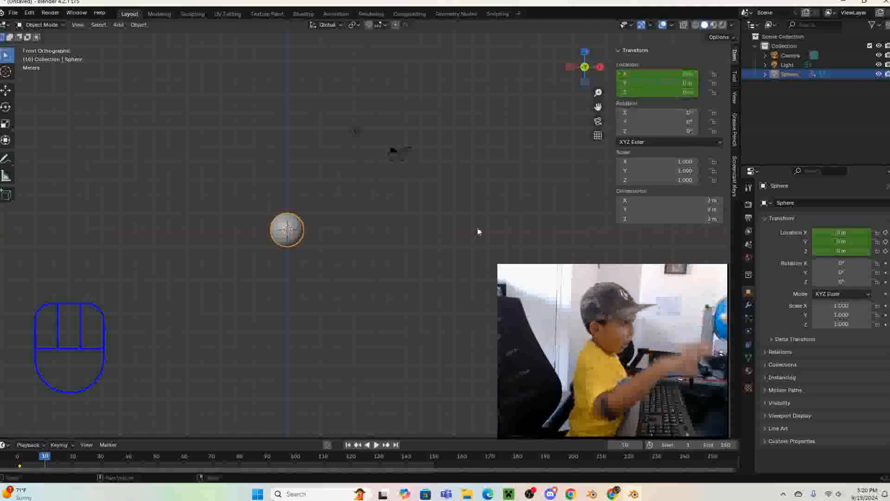
pyautogui.press('g')
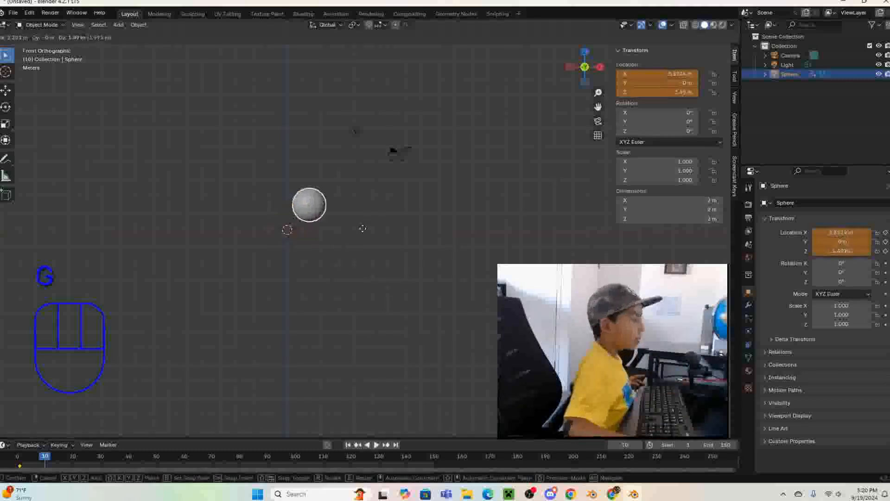
pyautogui.press('ctrl')
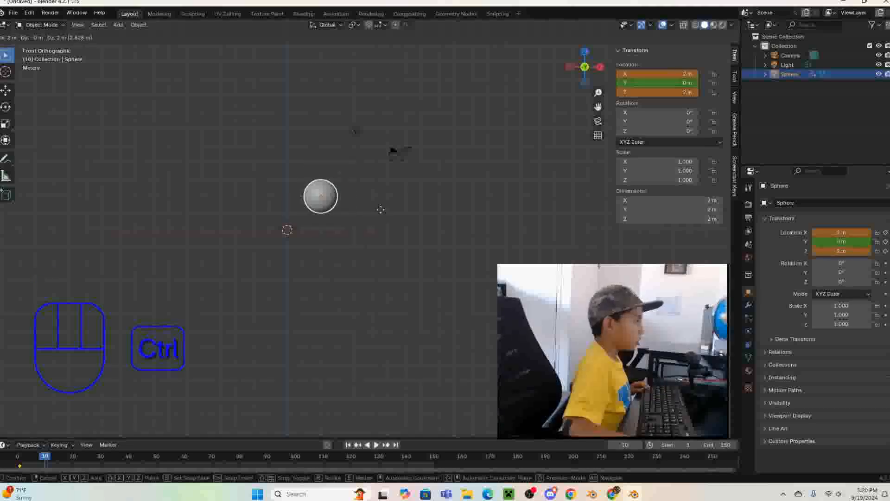
pyautogui.click(383, 205)
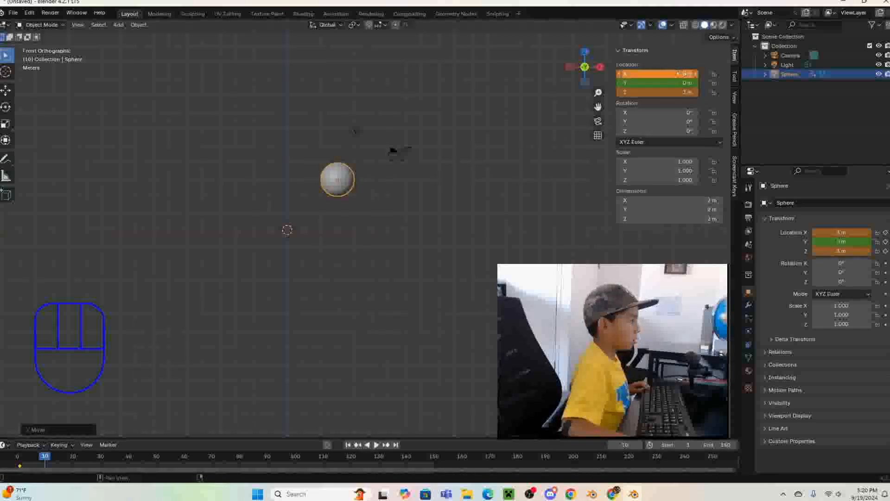
pyautogui.rightClick(681, 74)
pyautogui.click(621, 75)
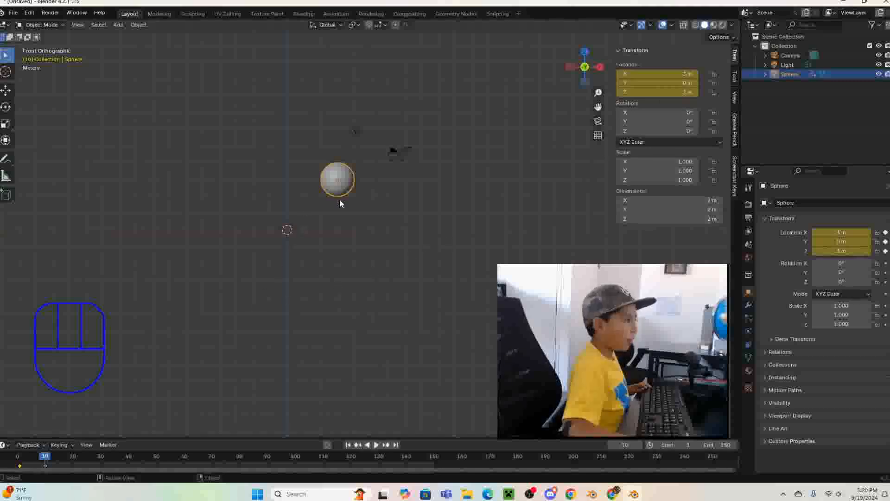
# - Try moving the sphere to X 6 m and Z 0 m at frame 10 with replaced location keyframes, and undo the replacement
pyautogui.press('g')
pyautogui.press('ctrl')
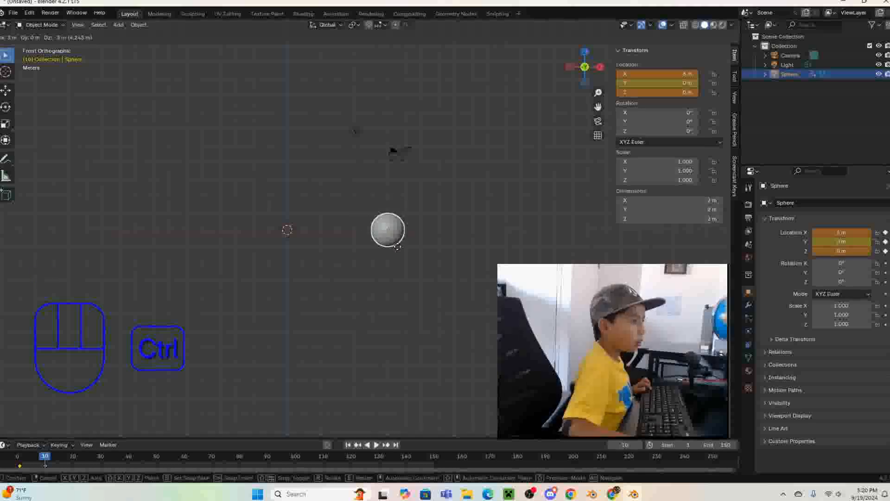
pyautogui.click(398, 246)
pyautogui.rightClick(635, 76)
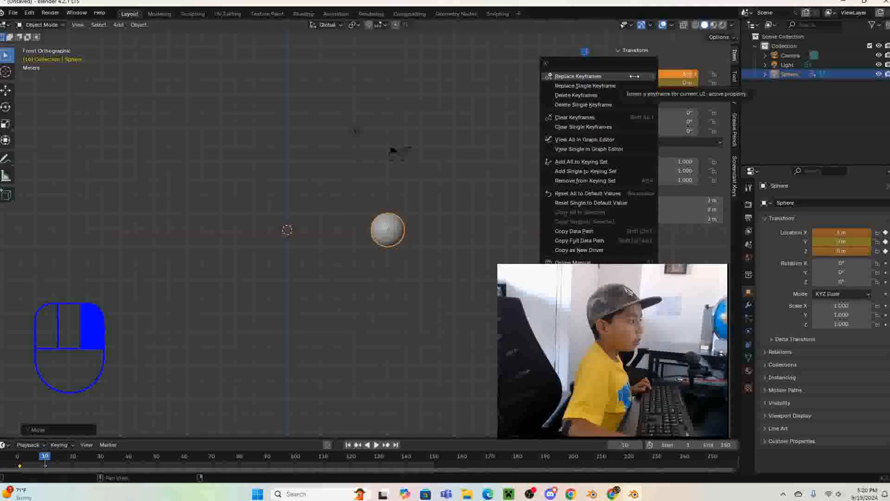
pyautogui.click(634, 75)
pyautogui.hotkey('ctrl', 'z')
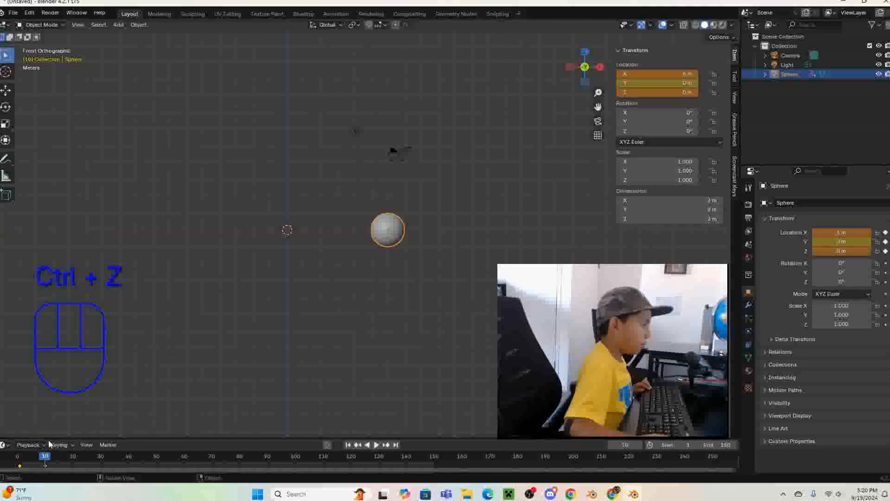
# - At frame 20, move the sphere in 1 m increments to X 6 m and Z 0 m and insert location keyframes
pyautogui.click(55, 454)
pyautogui.moveTo(56, 450); pyautogui.dragTo(73, 460)
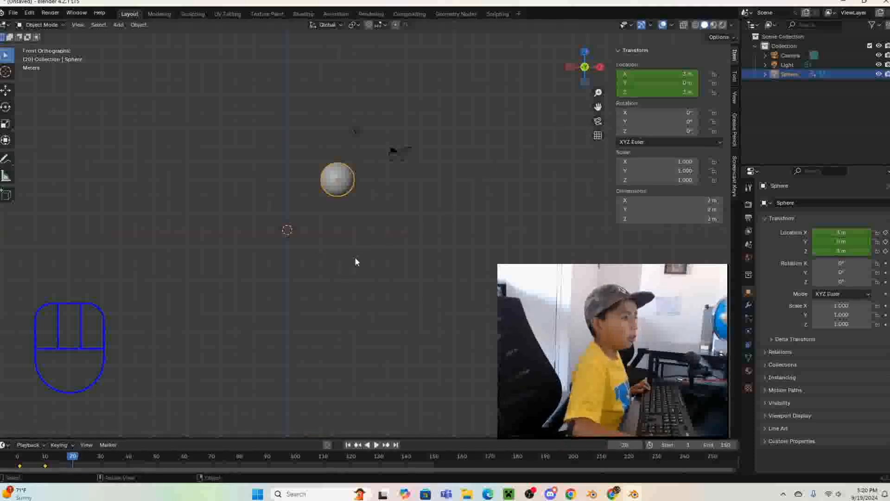
pyautogui.press('g')
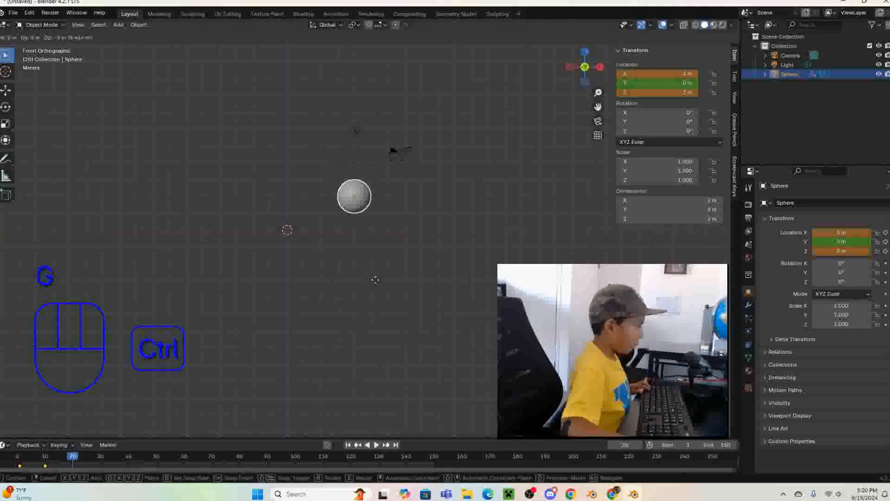
pyautogui.keyDown('ctrl'); pyautogui.click(389, 288); pyautogui.keyUp('ctrl')
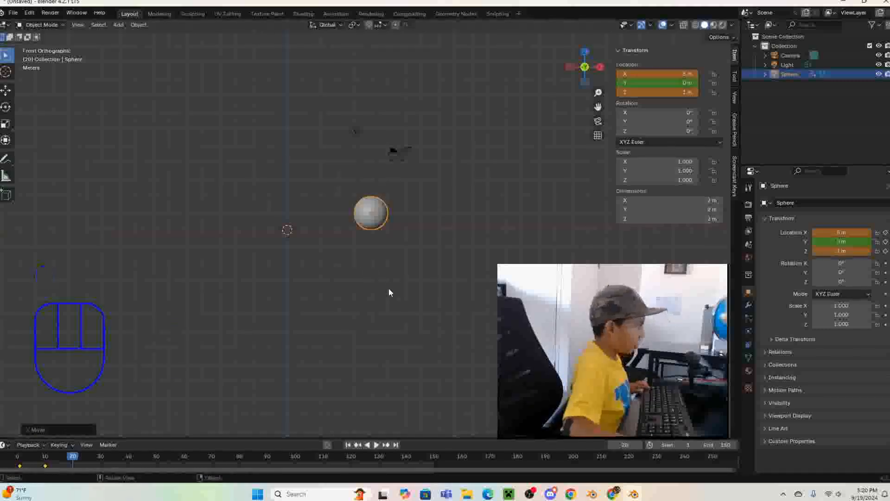
pyautogui.press('g')
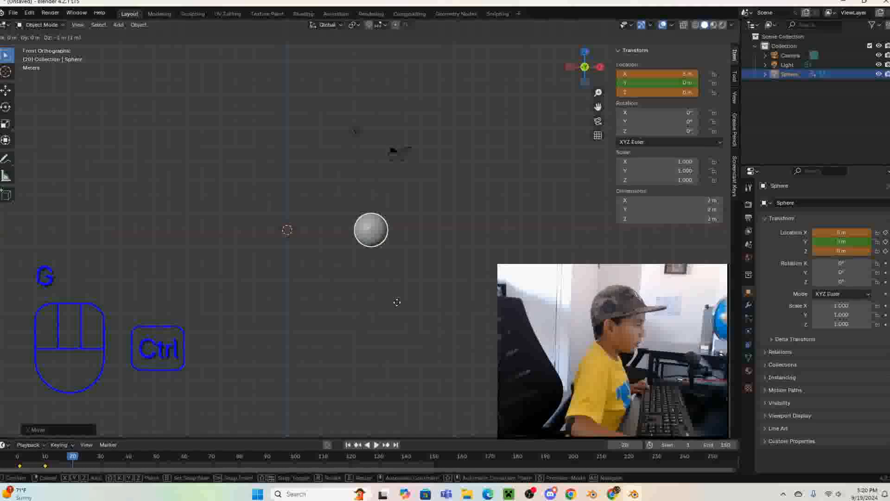
pyautogui.keyDown('ctrl'); pyautogui.click(397, 302); pyautogui.keyUp('ctrl')
pyautogui.rightClick(649, 76)
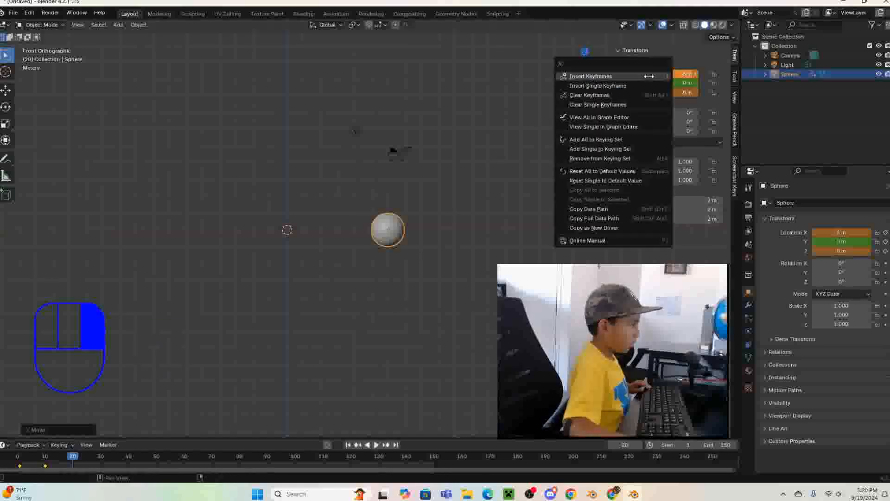
pyautogui.click(649, 76)
# - Return the timeline to frame 0 and play the sphere animation past its last keyframe
pyautogui.click(73, 460)
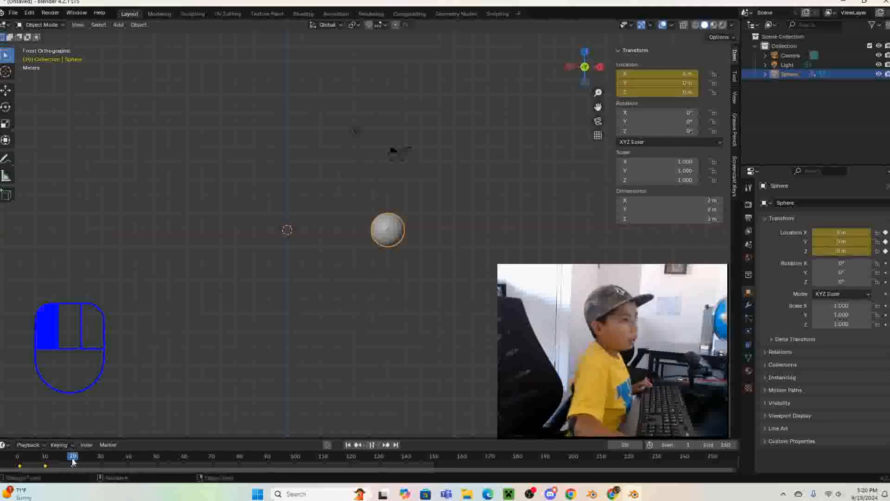
pyautogui.moveTo(73, 461); pyautogui.dragTo(17, 460)
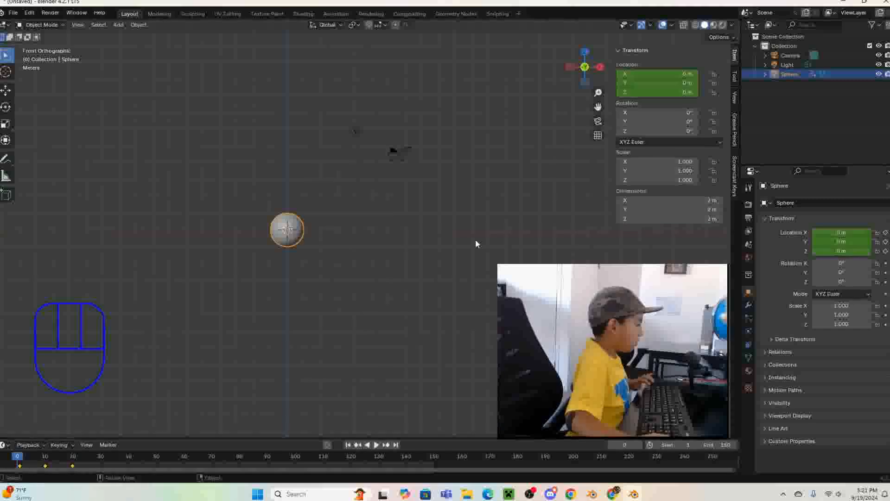
pyautogui.press('space')
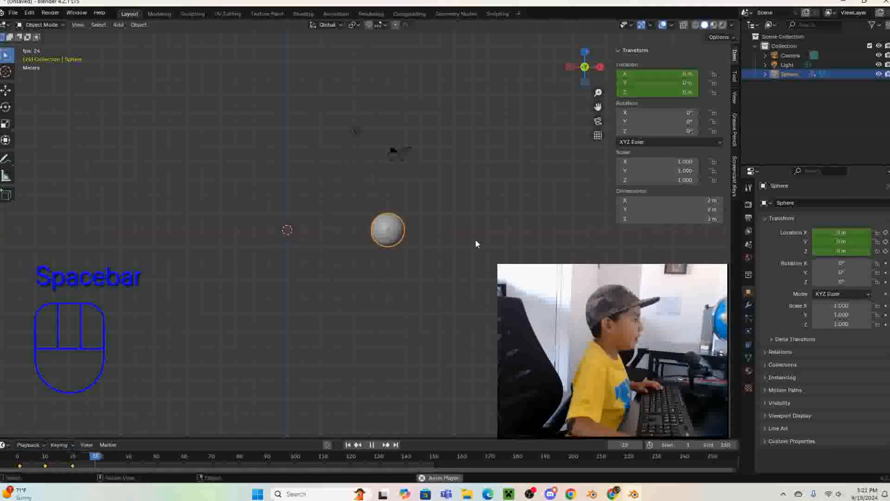
pyautogui.press('space')
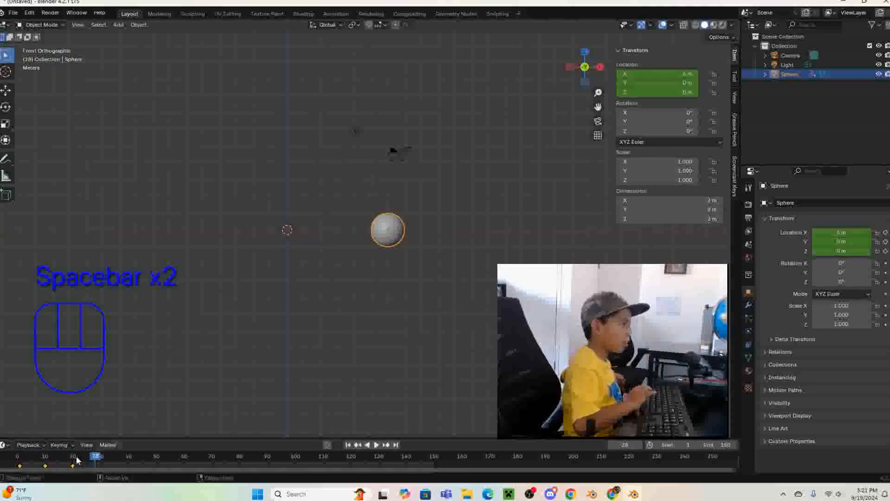
# - Duplicate the sphere's three keyframes and place the copies at frames 30, 39 and 49
pyautogui.moveTo(96, 458); pyautogui.dragTo(124, 461)
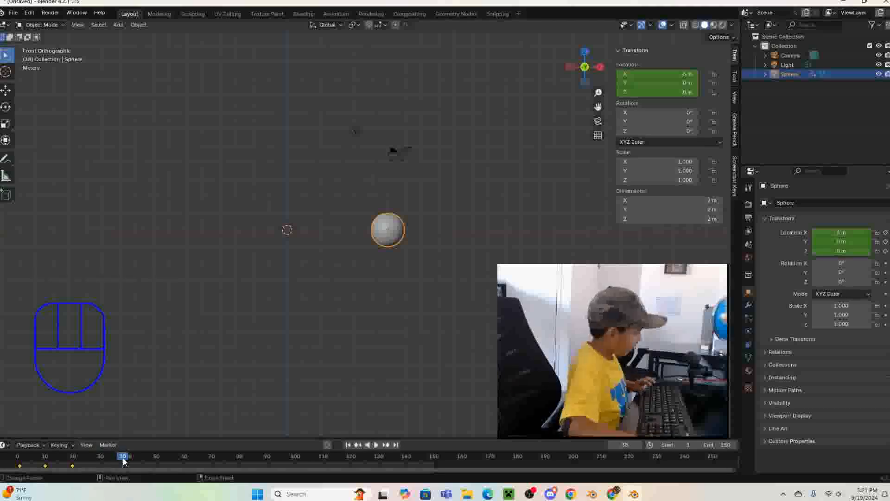
pyautogui.press('shift')
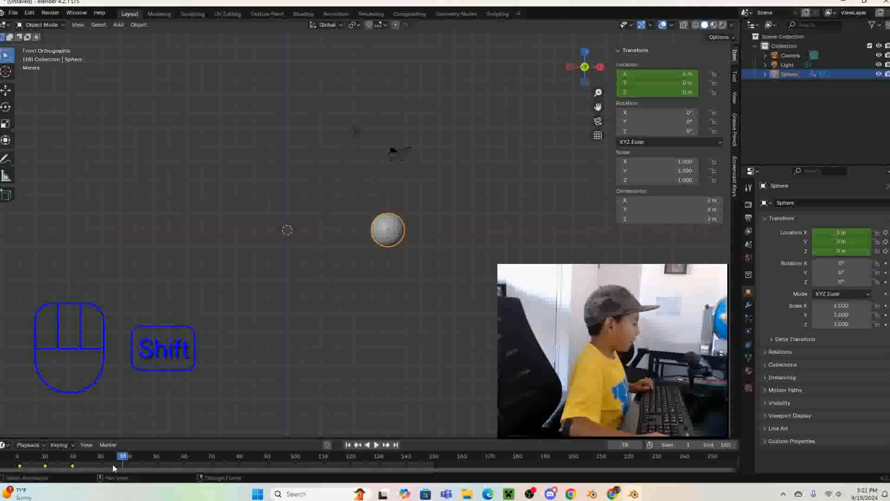
pyautogui.press('shift')
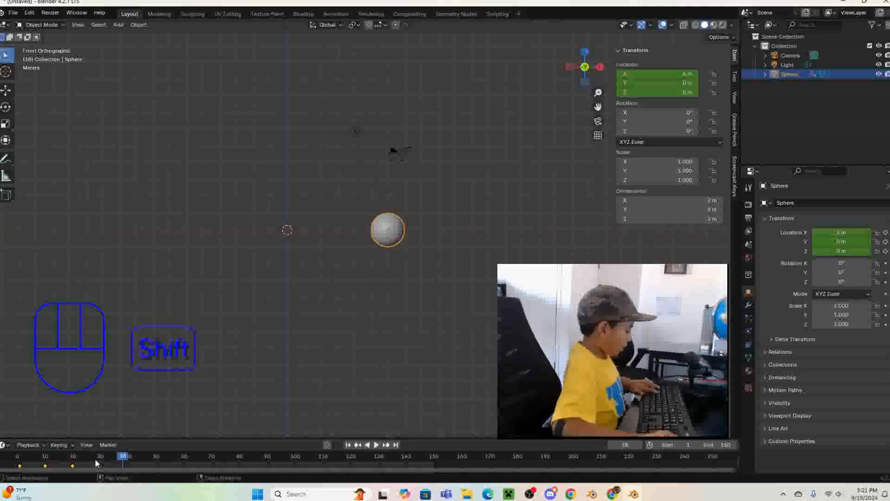
pyautogui.hotkey('shift', 'd')
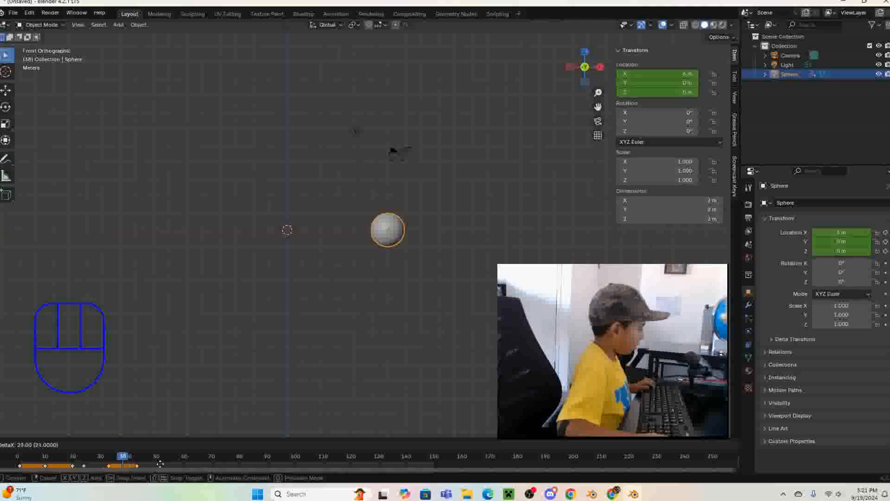
pyautogui.click(150, 460)
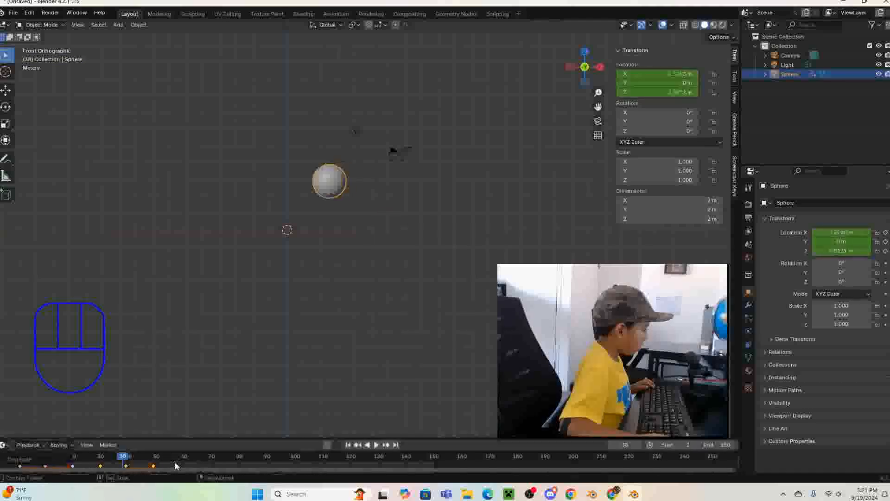
# - Play the extended sphere animation twice from the beginning of the timeline
pyautogui.moveTo(126, 457); pyautogui.dragTo(19, 458)
pyautogui.press('space')
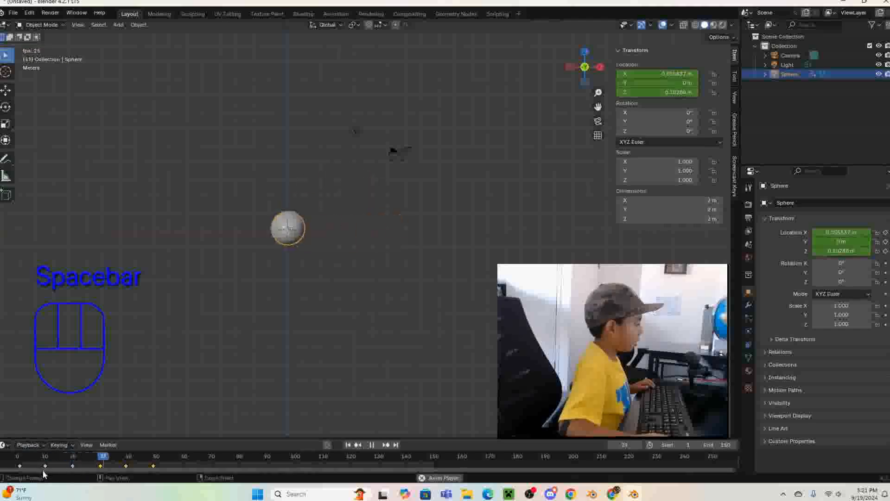
pyautogui.press('space')
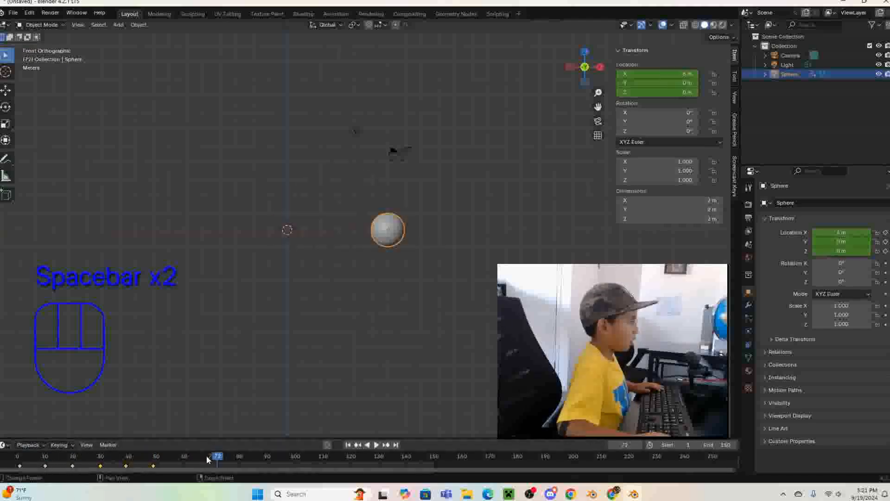
pyautogui.moveTo(208, 459); pyautogui.dragTo(19, 459)
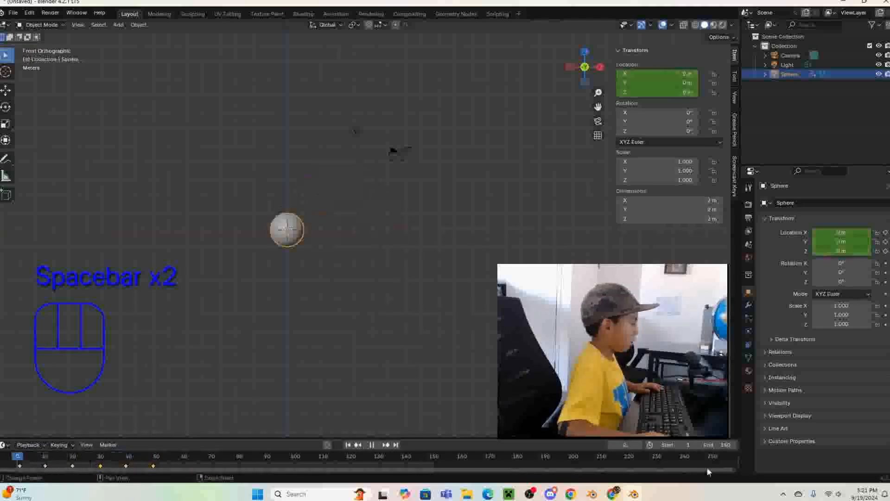
pyautogui.press('space')
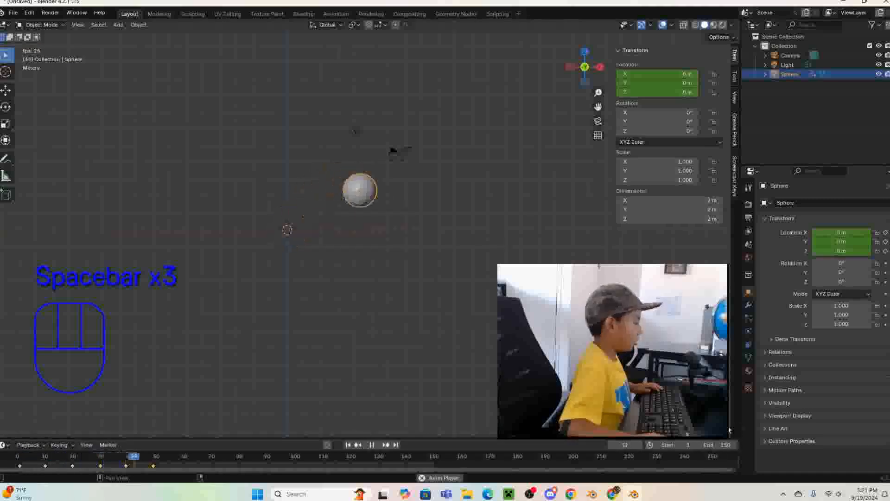
pyautogui.press('space')
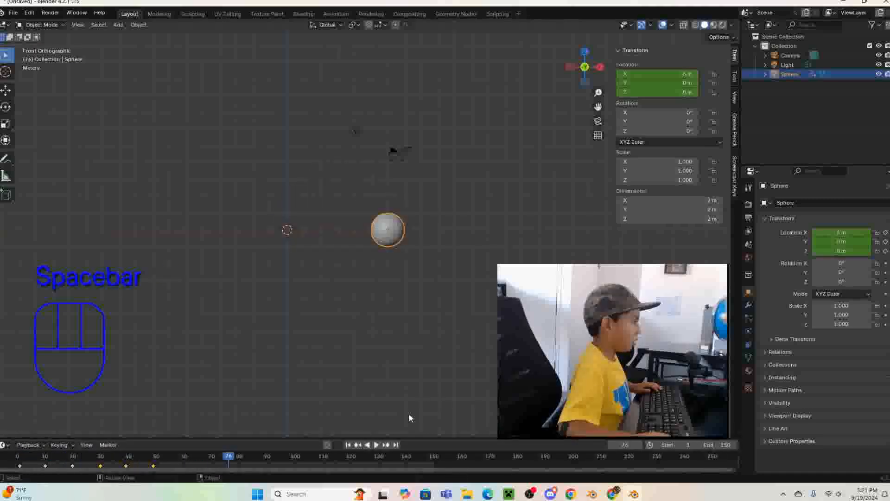
# - Delete the duplicated keyframe at frame 30
pyautogui.click(99, 459)
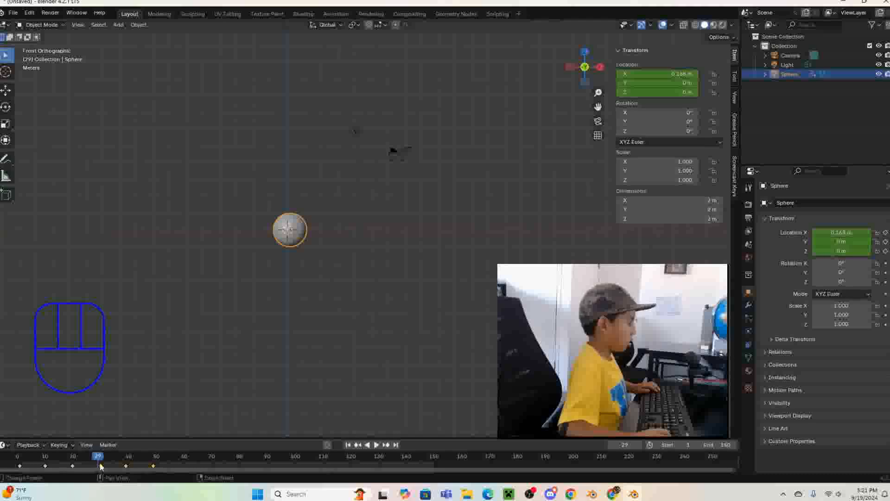
pyautogui.click(100, 466)
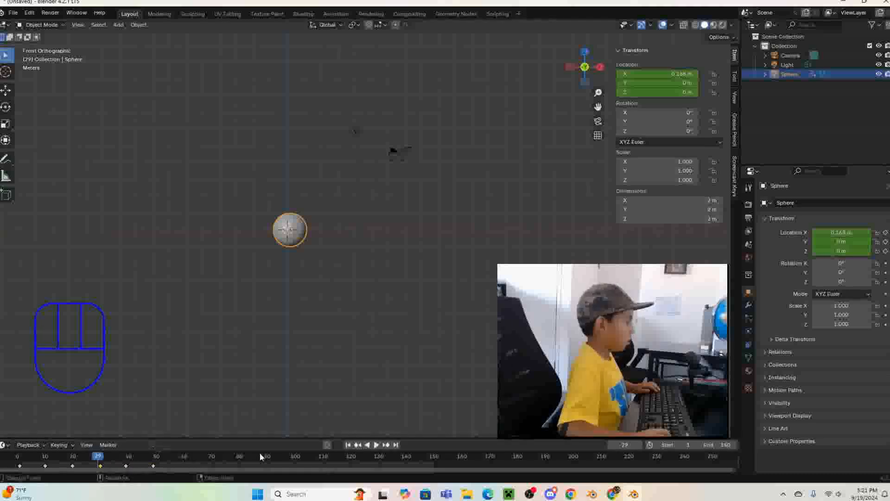
pyautogui.press('Delete')
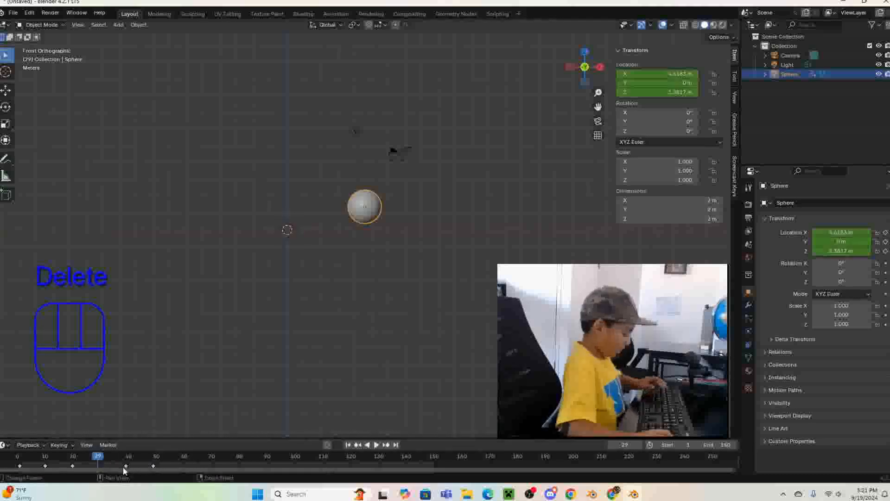
# - Move the two remaining duplicated keyframes earlier to frames 30 and 40, and scrub the timeline back to frame 23
pyautogui.moveTo(121, 466); pyautogui.dragTo(165, 467)
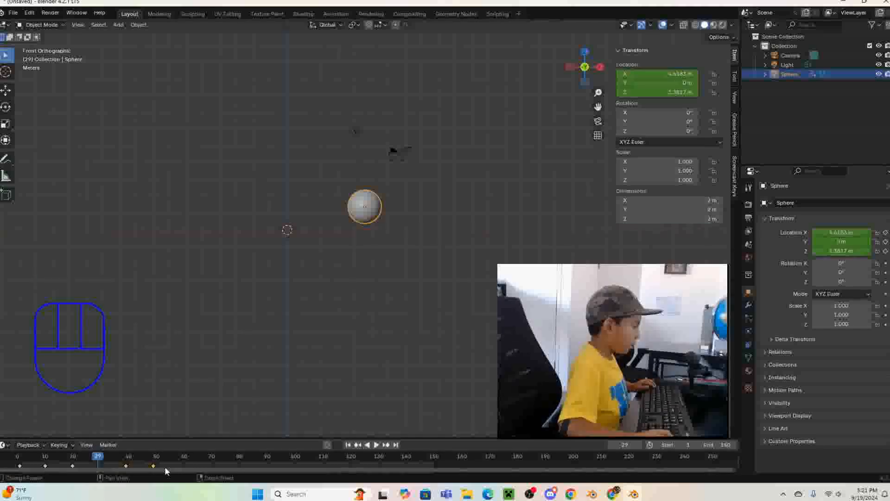
pyautogui.press('g')
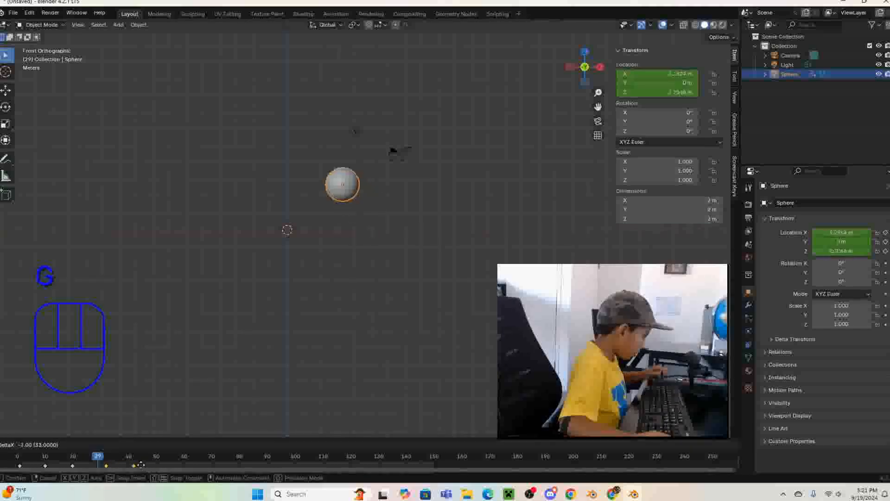
pyautogui.click(135, 465)
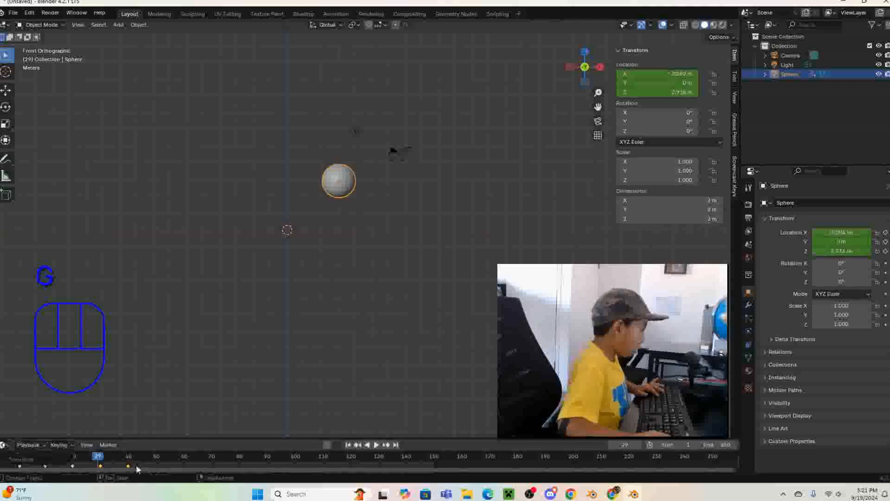
pyautogui.moveTo(96, 456)
pyautogui.mouseDown()
pyautogui.moveTo(31, 458)
pyautogui.moveTo(70, 451)
pyautogui.moveTo(103, 459)
pyautogui.moveTo(82, 465)
pyautogui.mouseUp()
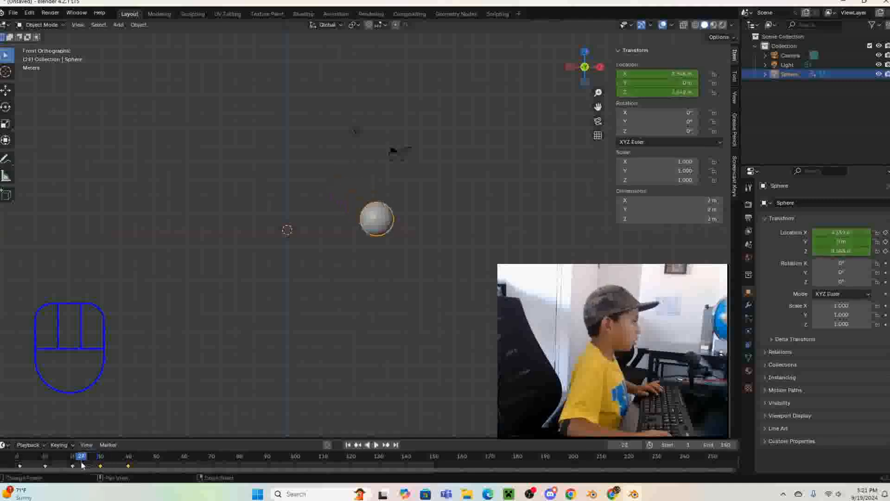
# - Try moving the sphere's keyframe at frame 40 onto frame 30, and undo the move
pyautogui.click(129, 466)
pyautogui.press('g')
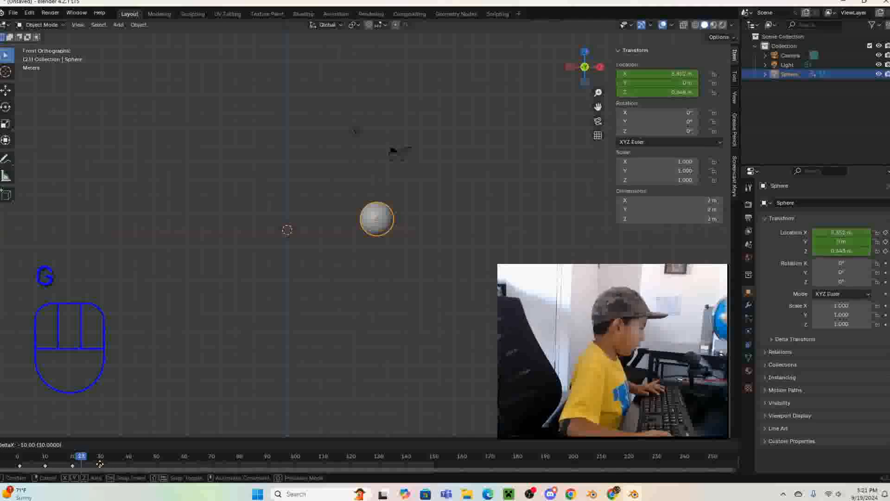
pyautogui.click(102, 467)
pyautogui.hotkey('ctrl', 'z')
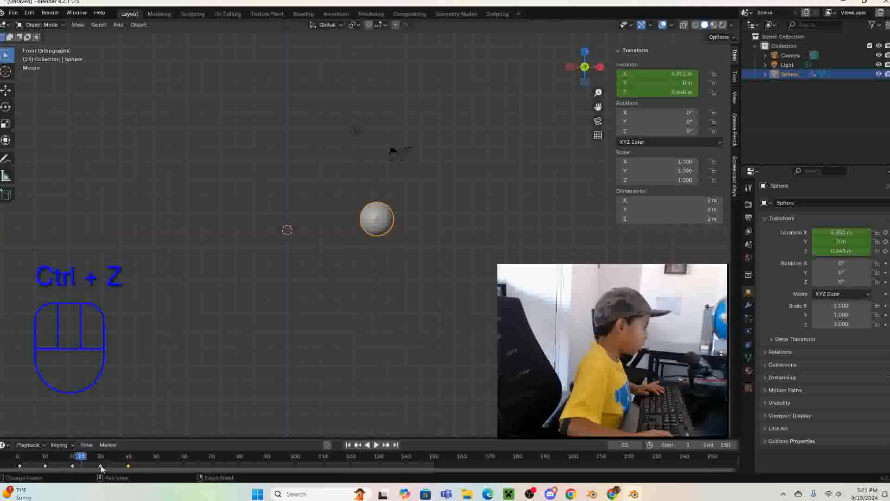
# - Swap the keyframes at frames 30 and 40 on the timeline and play the sphere animation
pyautogui.click(101, 465)
pyautogui.press('g')
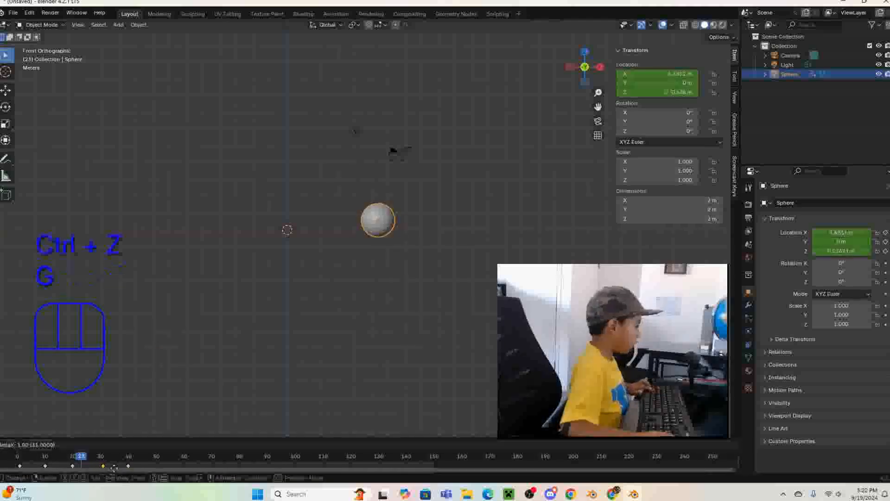
pyautogui.click(116, 467)
pyautogui.click(128, 465)
pyautogui.press('g')
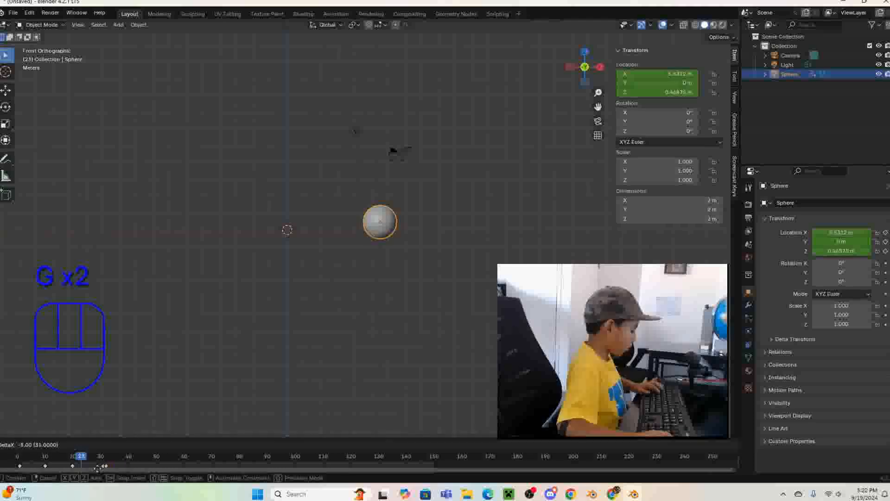
pyautogui.click(98, 468)
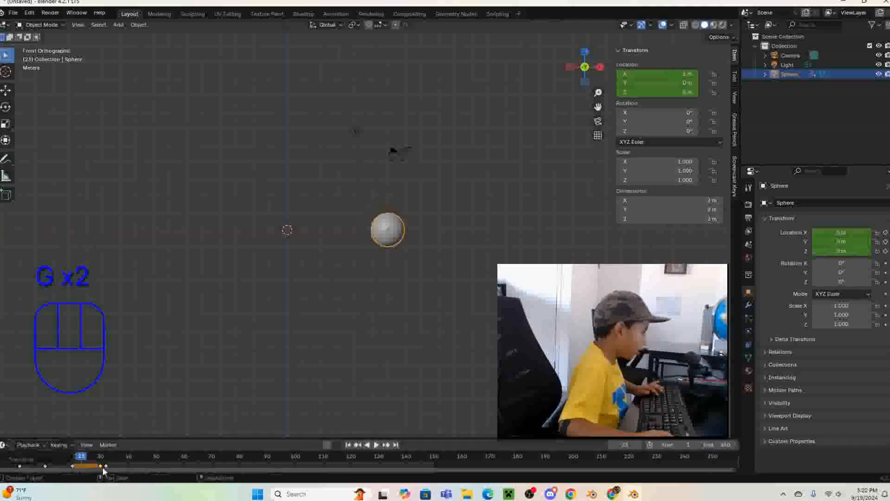
pyautogui.click(104, 467)
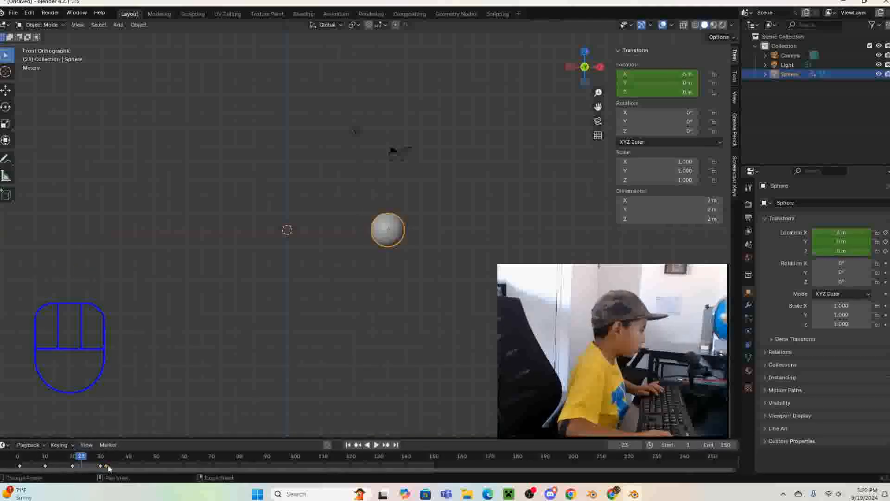
pyautogui.press('g')
pyautogui.click(129, 470)
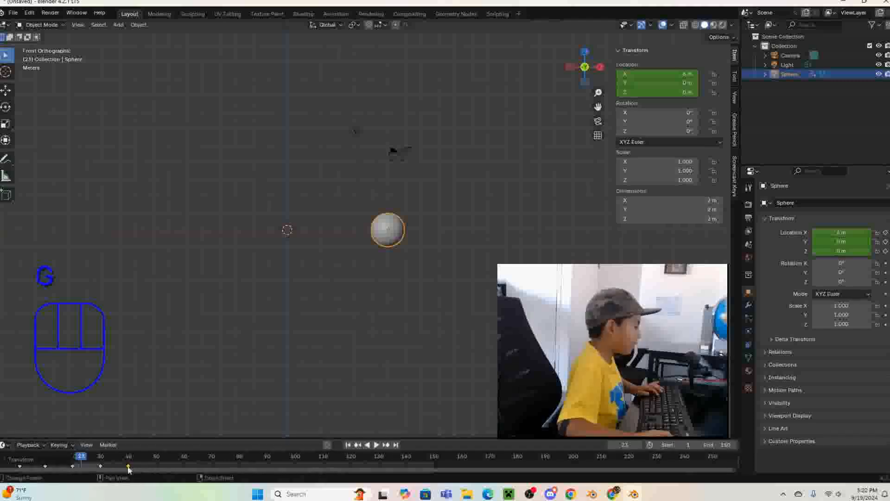
pyautogui.press('space')
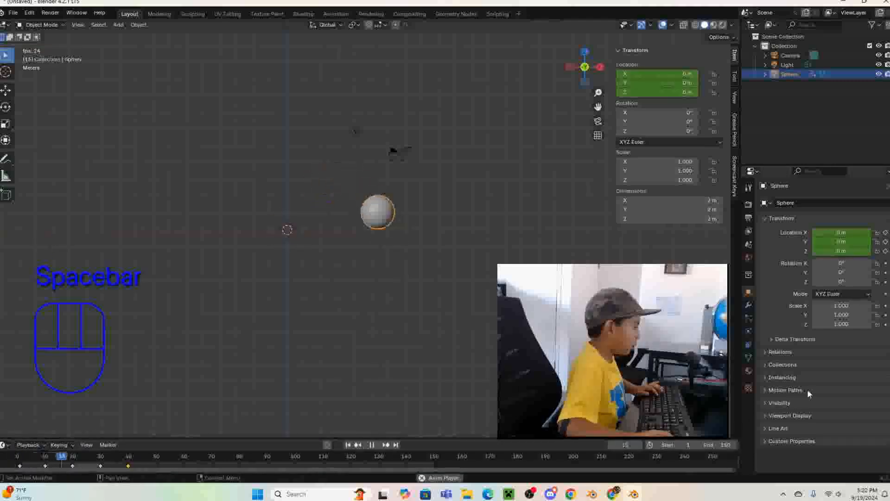
pyautogui.press('space')
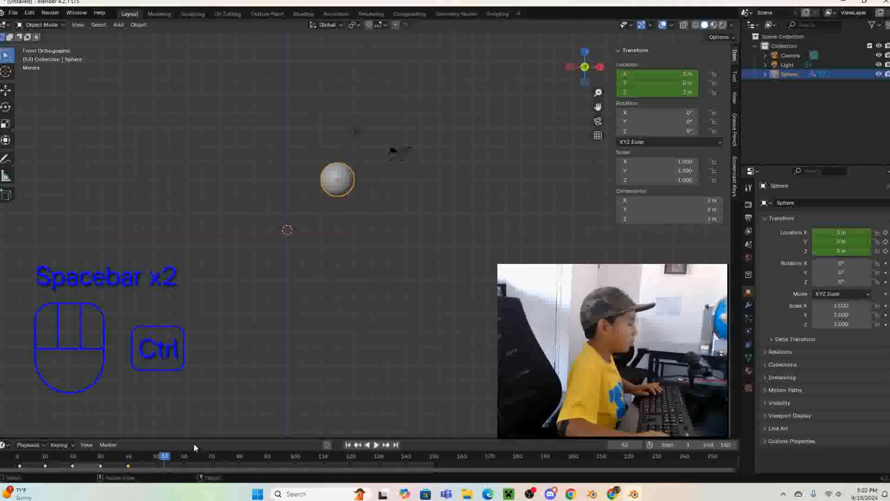
# - Duplicate the keyframe at frame 30, place the copy at frame 50, and play the animation twice
pyautogui.click(101, 465)
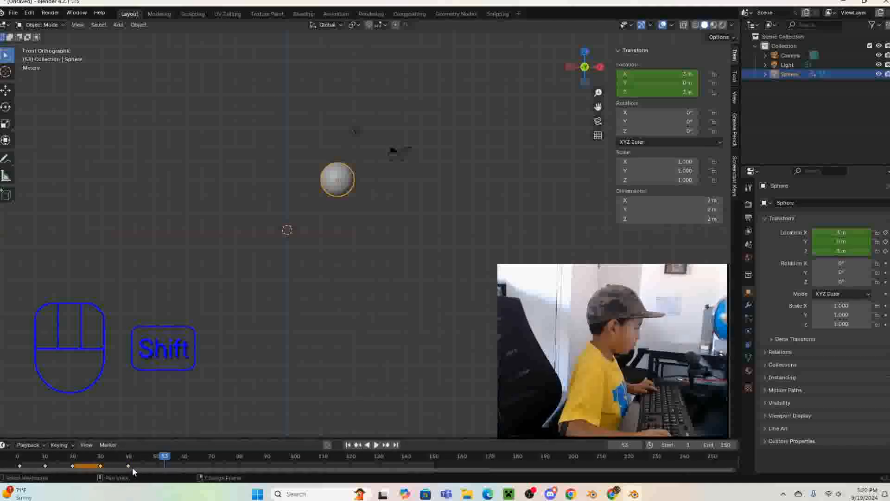
pyautogui.hotkey('shift', 'd')
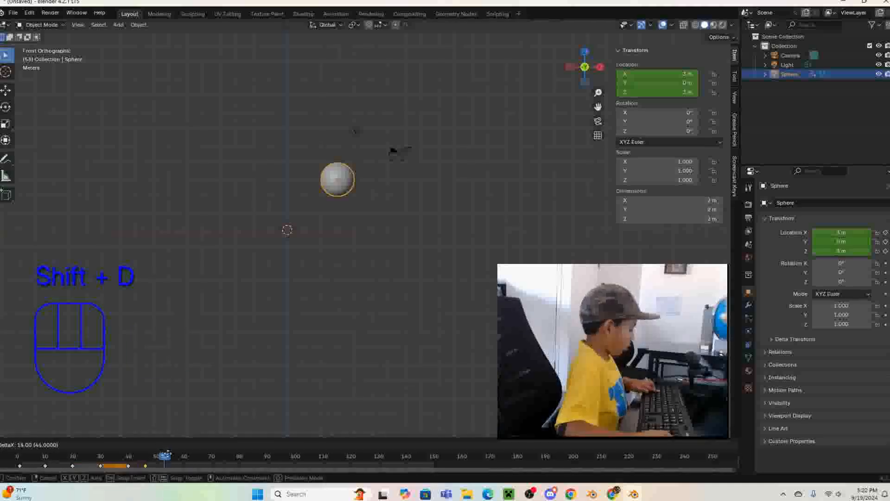
pyautogui.click(177, 461)
pyautogui.press('space')
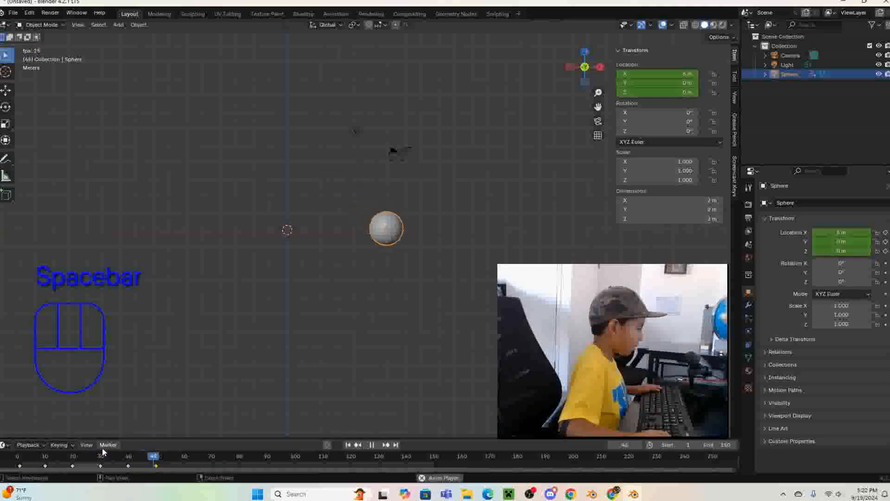
pyautogui.press('space')
pyautogui.moveTo(226, 458); pyautogui.dragTo(17, 457)
pyautogui.press('space')
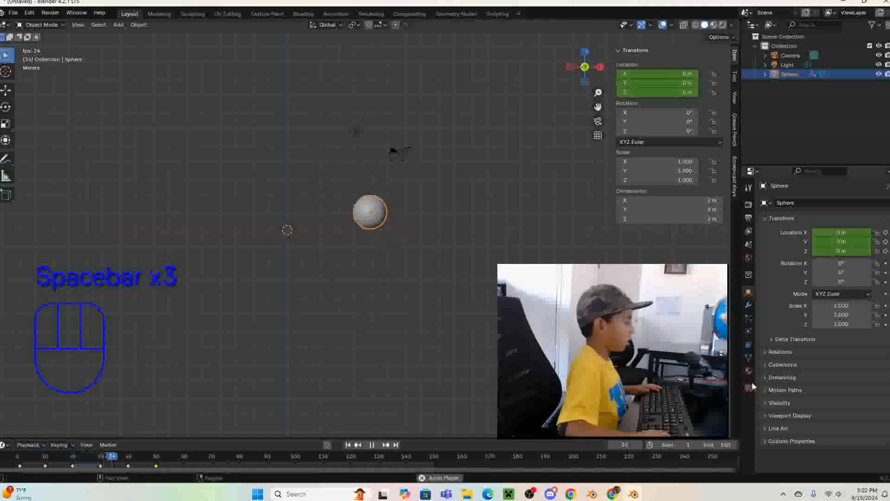
pyautogui.press('space')
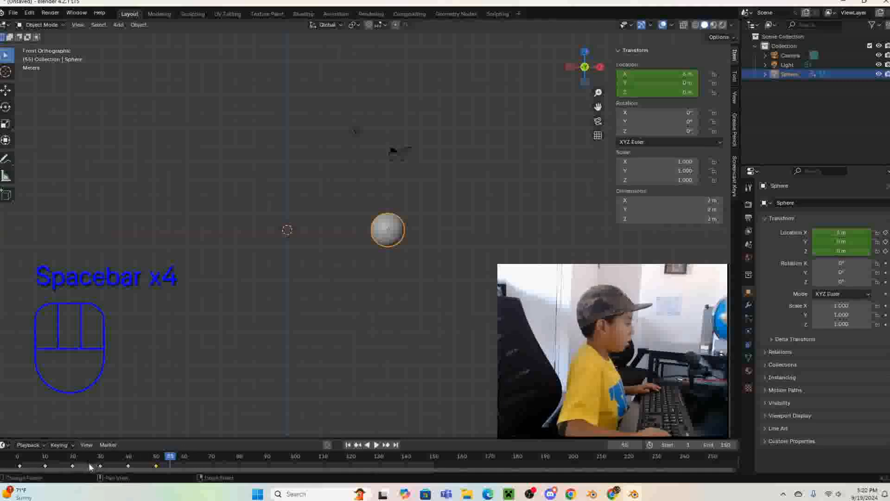
# - Delete the keyframes at frames 30, 40 and 50, and scrub the timeline back to frame 2
pyautogui.moveTo(92, 465); pyautogui.dragTo(174, 478)
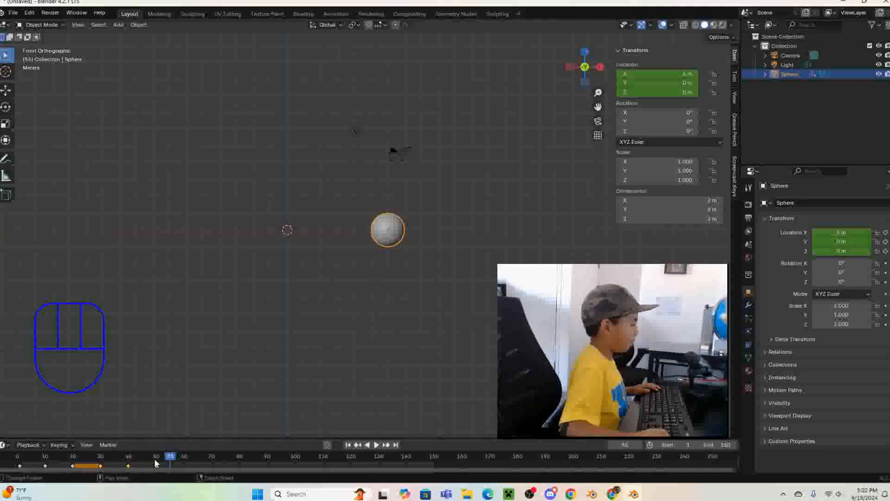
pyautogui.press('Delete')
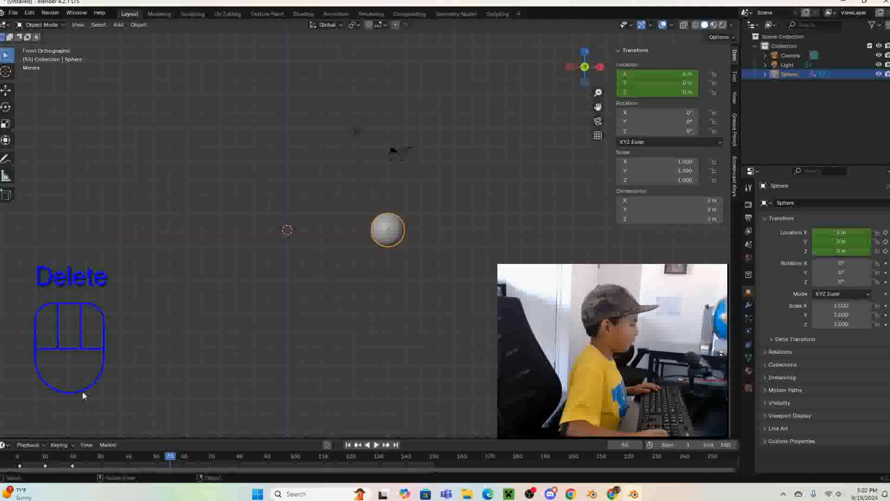
pyautogui.click(20, 468)
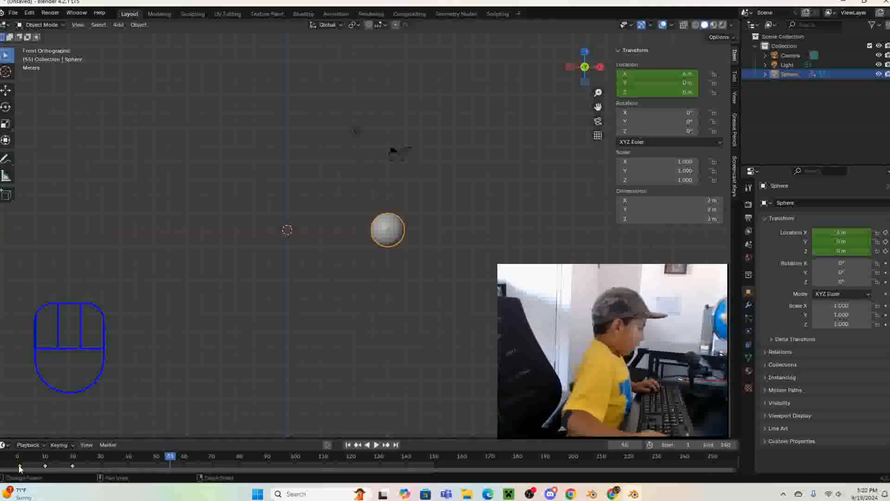
pyautogui.click(20, 456)
pyautogui.press('space')
pyautogui.moveTo(25, 467); pyautogui.dragTo(17, 467)
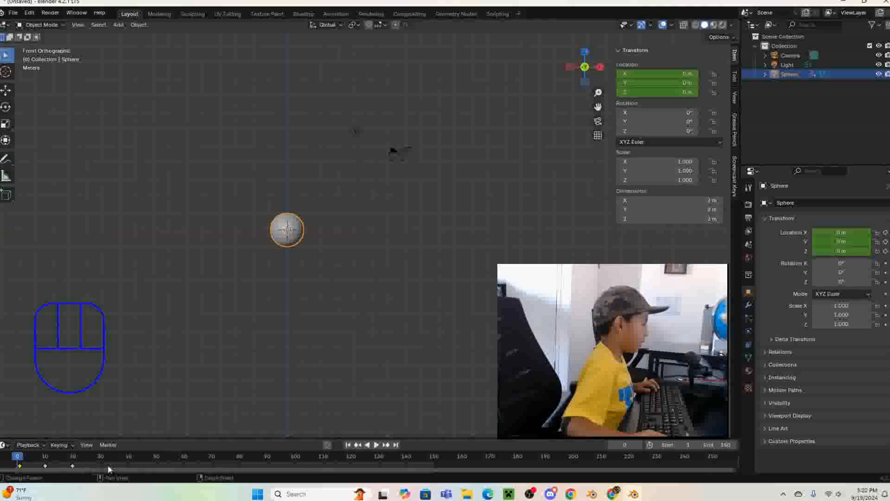
pyautogui.moveTo(83, 465); pyautogui.dragTo(22, 478)
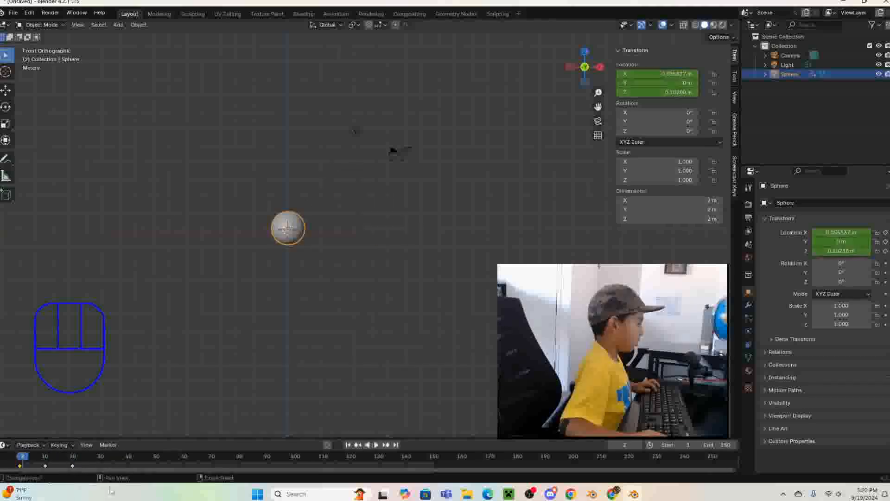
# - Enlarge the timeline area upwards with the keyframes in view, and reselect the sphere
pyautogui.moveTo(98, 468); pyautogui.dragTo(69, 460)
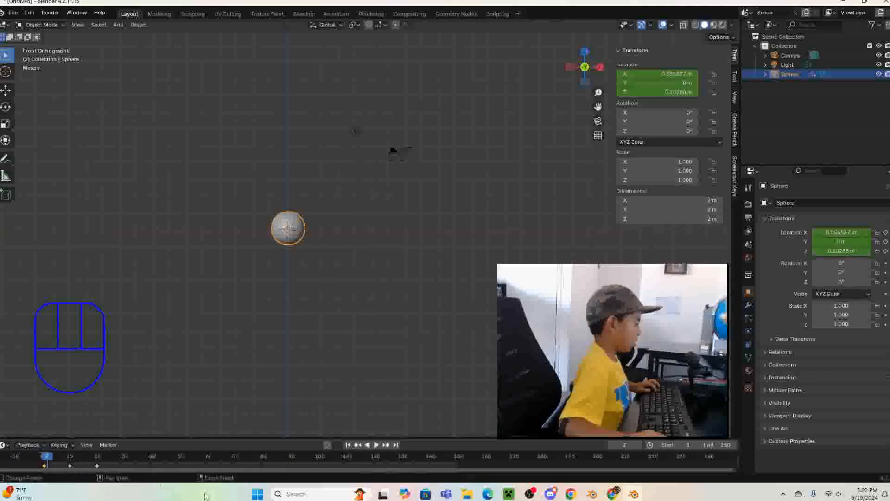
pyautogui.click(191, 435)
pyautogui.moveTo(185, 438); pyautogui.dragTo(180, 400)
pyautogui.click(300, 218)
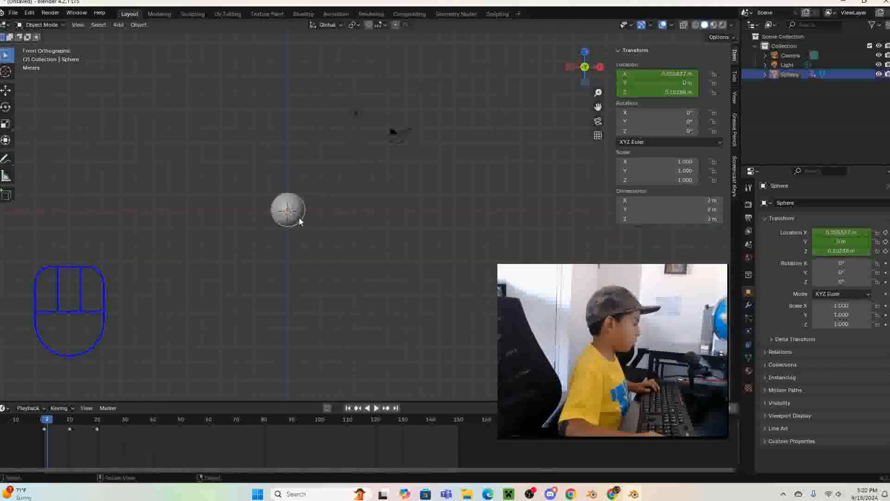
# - Duplicate the sphere's three keyframes and shift the copies to frames 21, 30 and 40
pyautogui.moveTo(119, 444); pyautogui.dragTo(37, 420)
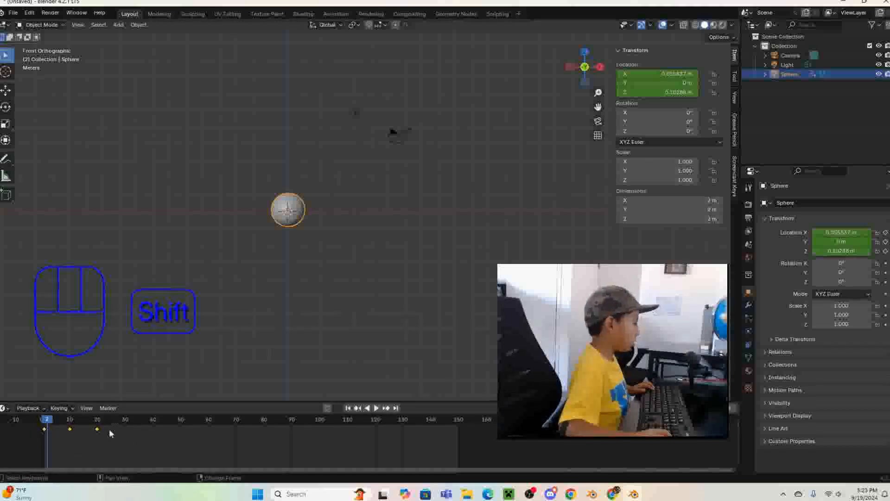
pyautogui.hotkey('shift', 'd')
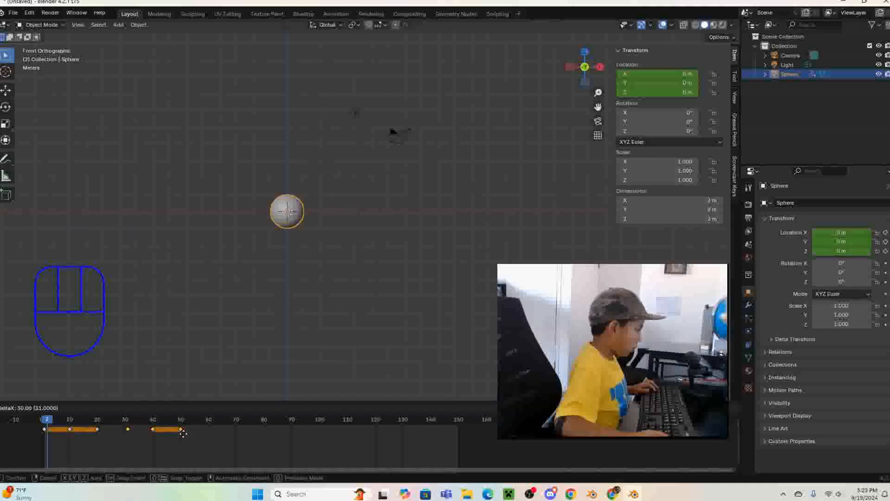
pyautogui.click(184, 433)
pyautogui.press('g')
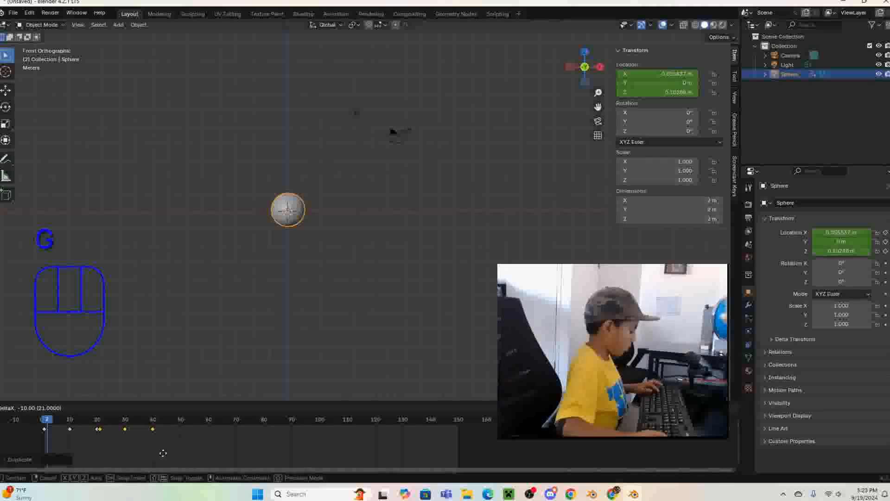
pyautogui.click(160, 453)
# - Delete the duplicated keyframe at frame 21 and play the animation
pyautogui.click(101, 433)
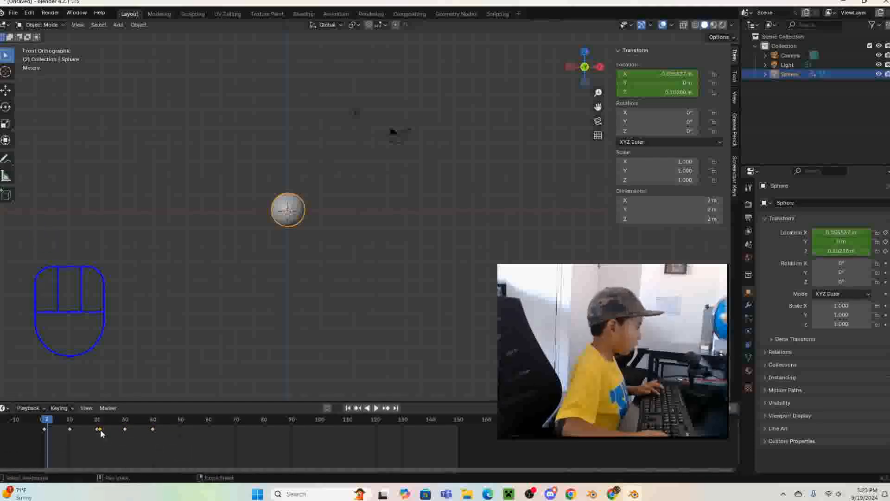
pyautogui.press('Delete')
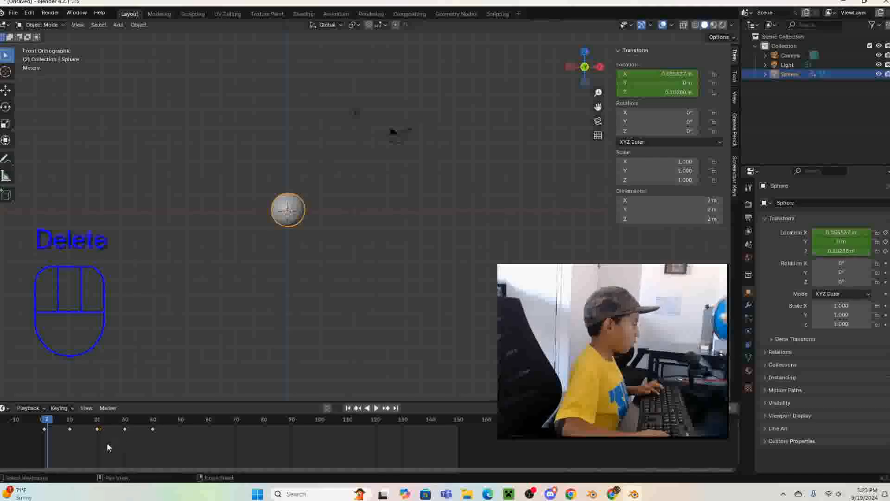
pyautogui.press('space')
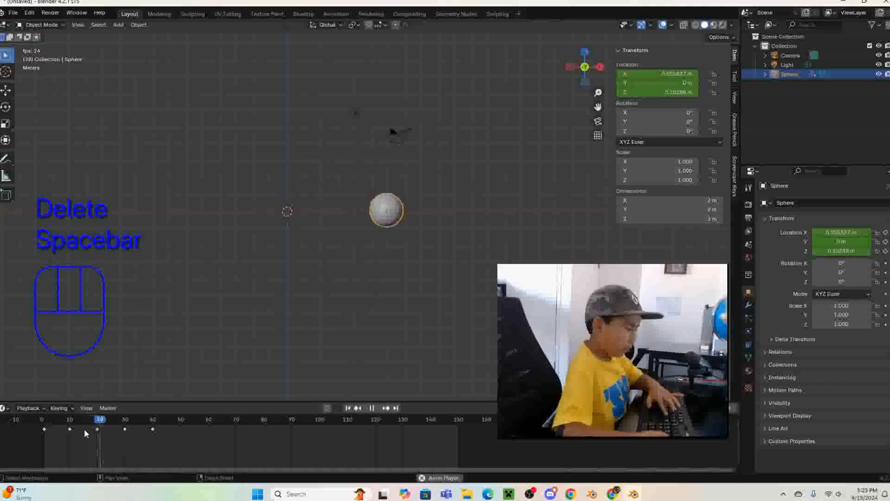
pyautogui.press('space')
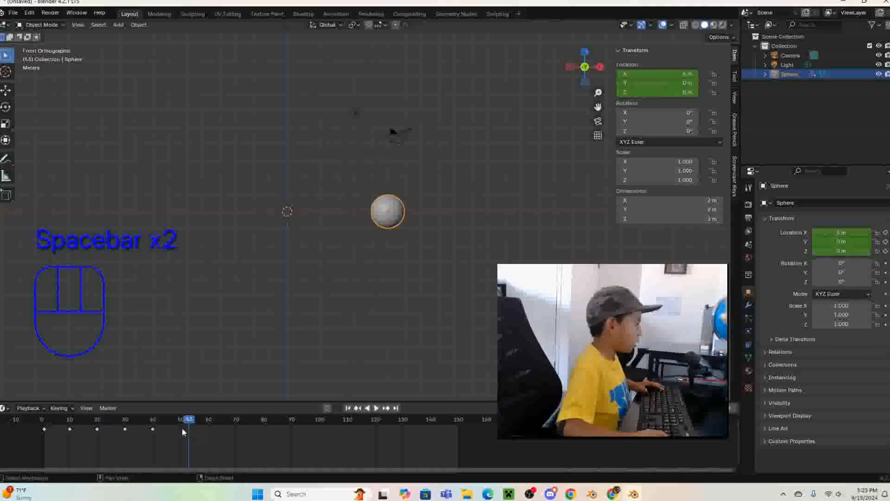
# - Undo the keyframe duplication with its shift and deletion, deselect the keyframes, and set the timeline to frame 30
pyautogui.hotkey('ctrl', 'z')
pyautogui.hotkey('ctrl', 'z')
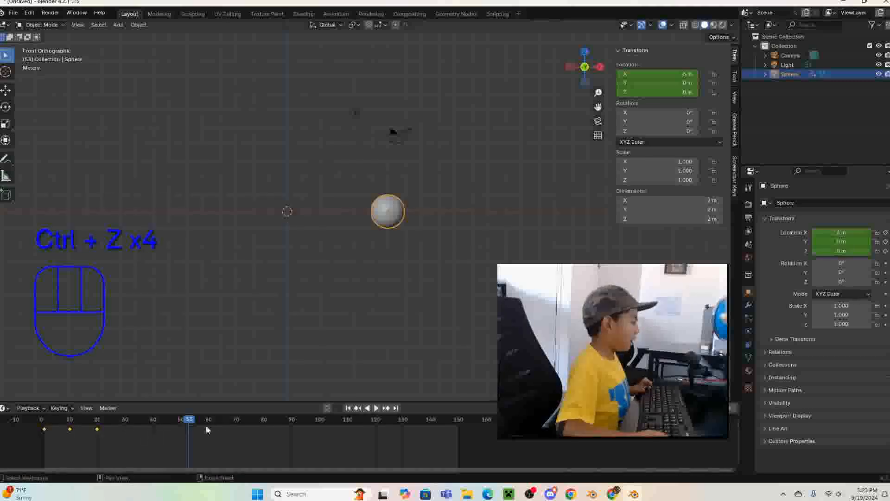
pyautogui.moveTo(189, 420); pyautogui.dragTo(127, 418)
pyautogui.click(133, 434)
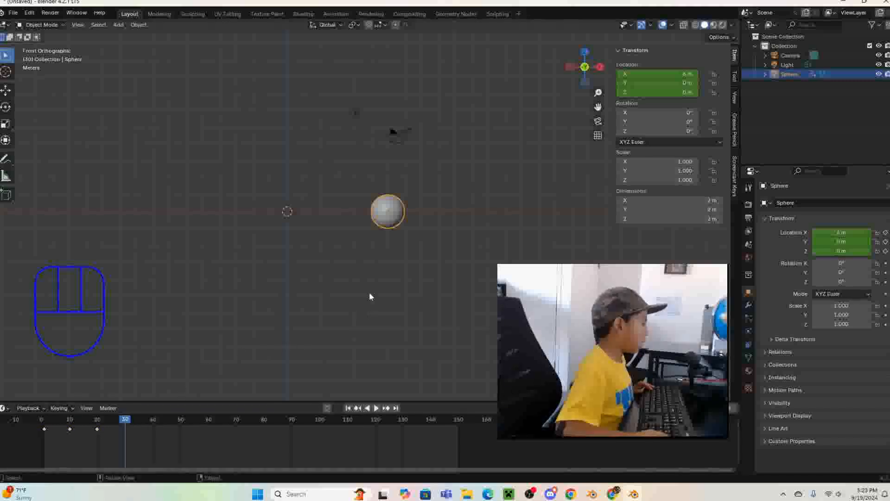
pyautogui.scroll(-1, 370, 294)
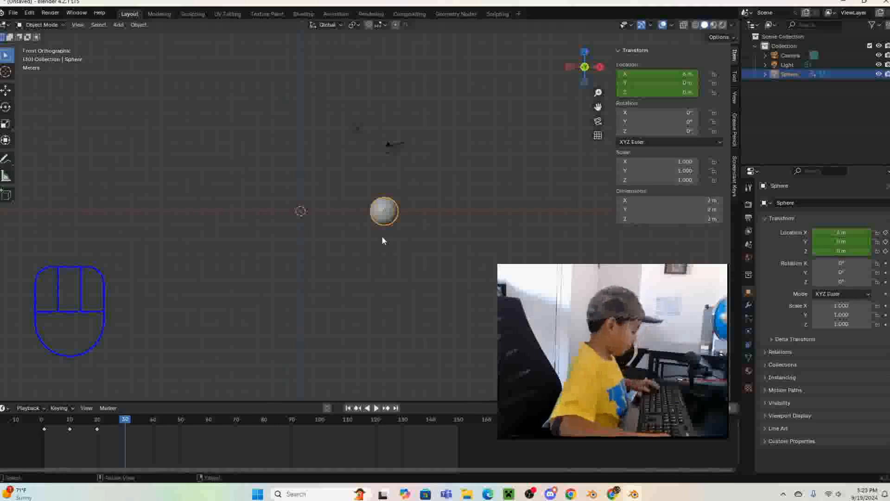
pyautogui.press('g')
pyautogui.rightClick(384, 221)
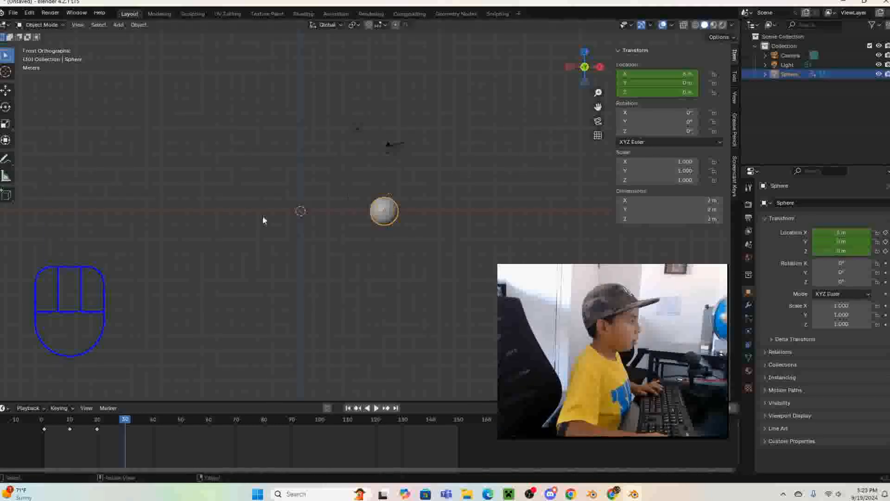
# - Play the sphere's animation and set the timeline back to frame 30
pyautogui.press('space')
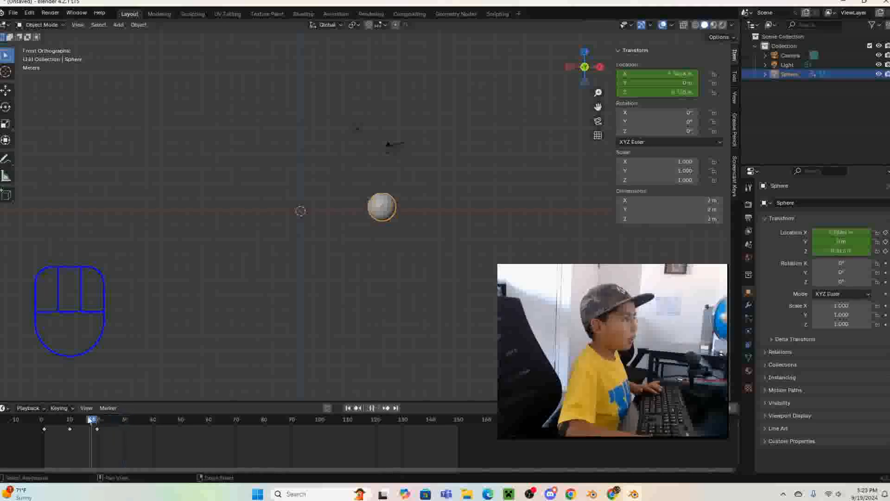
pyautogui.moveTo(99, 418); pyautogui.dragTo(123, 413)
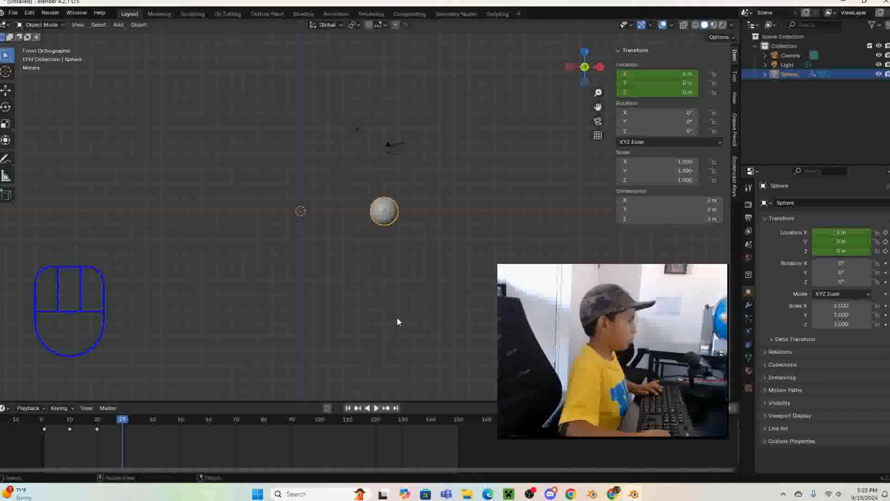
pyautogui.moveTo(122, 417); pyautogui.dragTo(128, 421)
pyautogui.press('g')
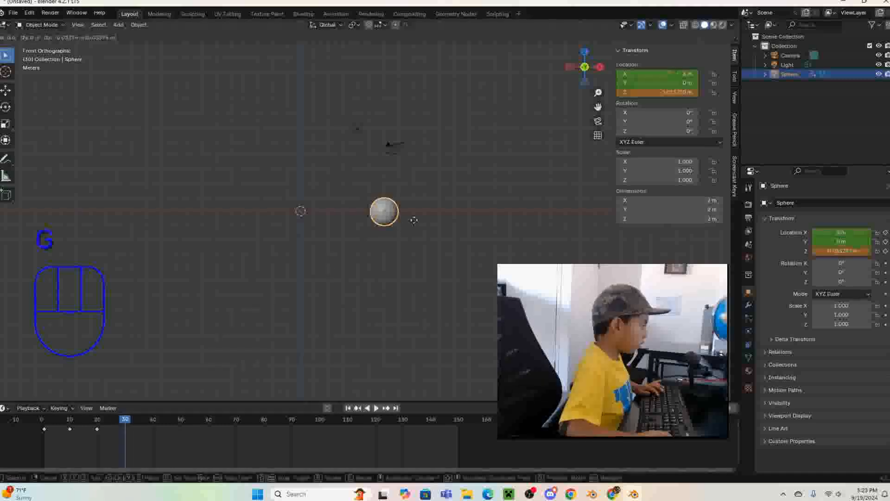
pyautogui.press('ctrl')
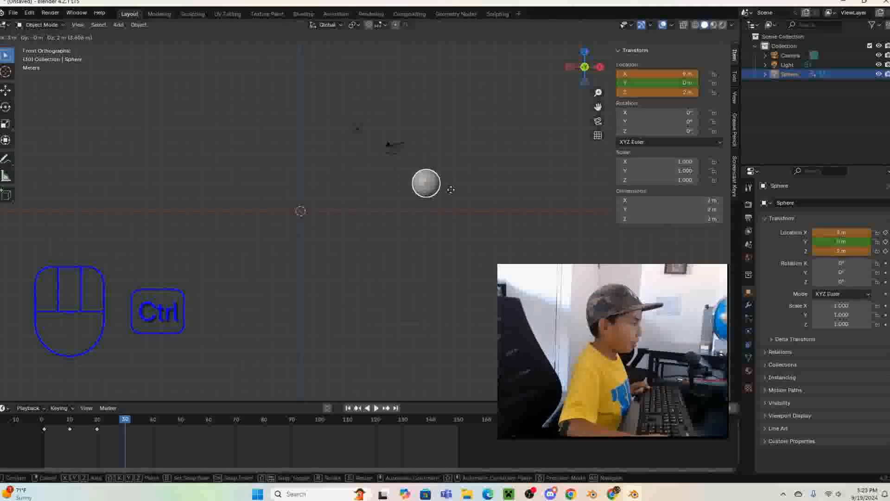
pyautogui.hotkey('ctrl', 'z')
pyautogui.hotkey('ctrl', 'z')
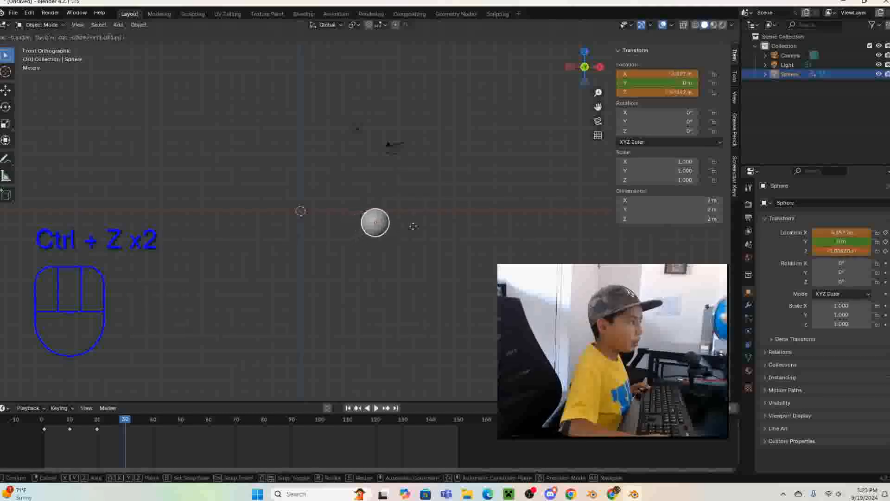
pyautogui.rightClick(423, 226)
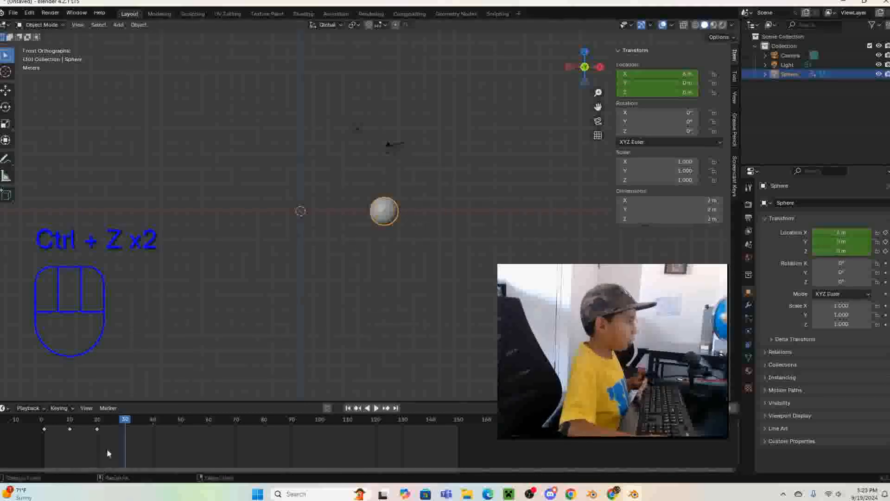
pyautogui.moveTo(128, 419)
pyautogui.mouseDown()
pyautogui.moveTo(70, 440)
pyautogui.moveTo(98, 423)
pyautogui.moveTo(125, 423)
pyautogui.mouseUp()
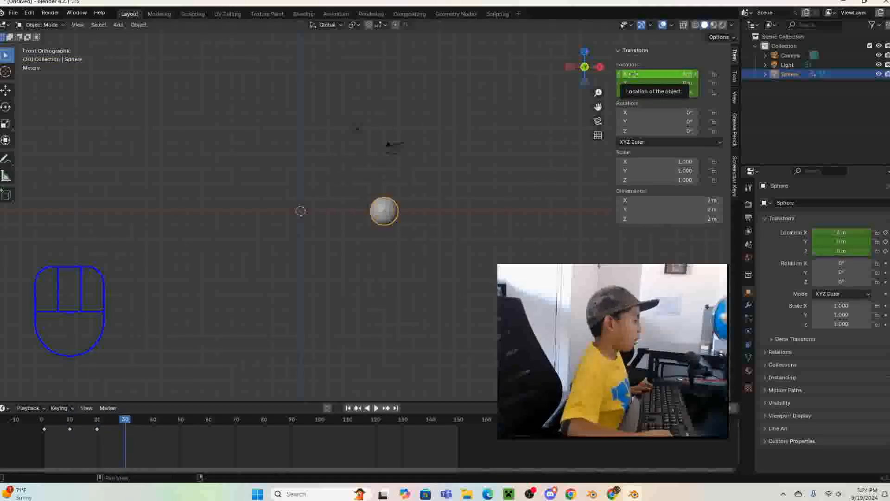
# - Try an X location of 3 m for the sphere and undo the change
pyautogui.click(633, 74)
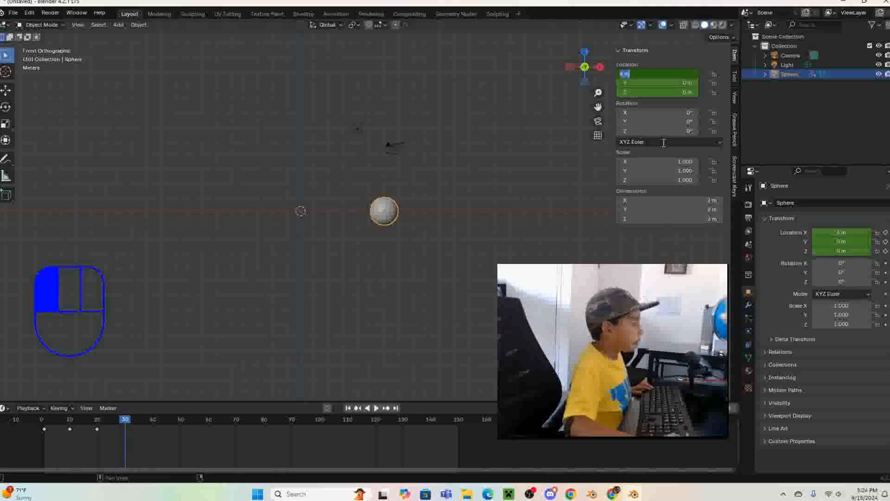
pyautogui.click(663, 143)
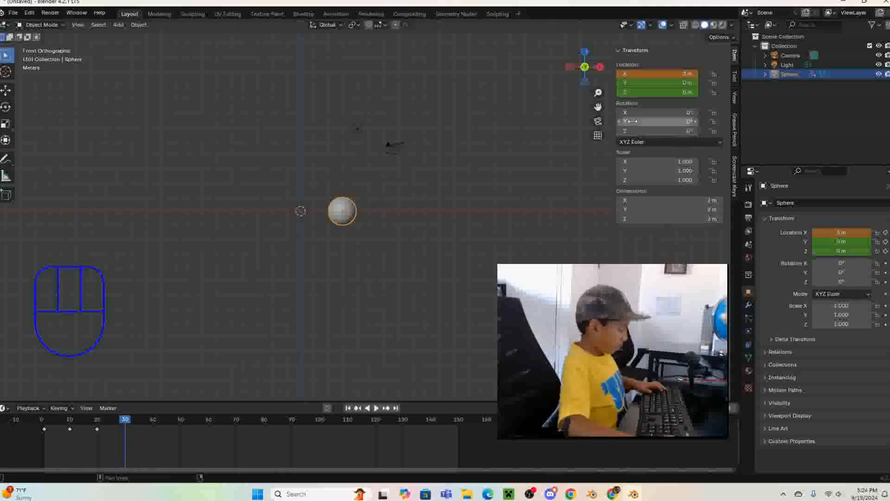
pyautogui.hotkey('ctrl', 'z')
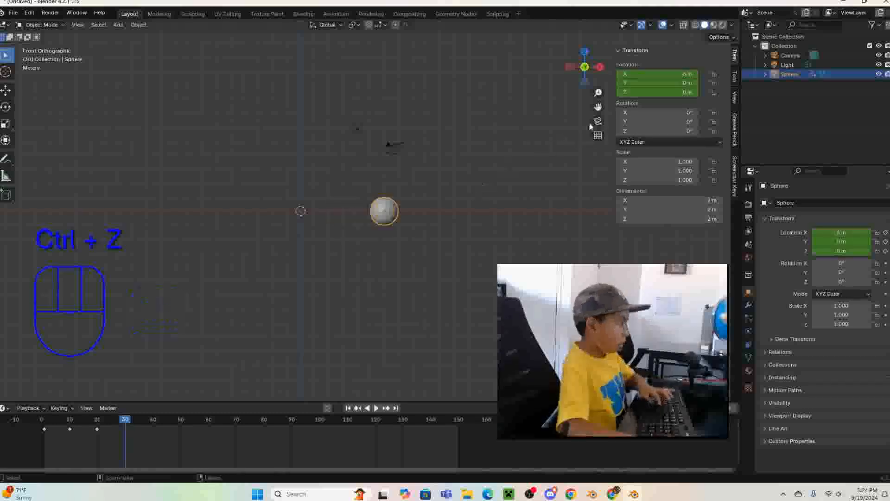
# - Set the sphere's Z location to 3 m and X location to 9 m, and insert location keyframes at frame 30
pyautogui.click(668, 91)
pyautogui.write('0')
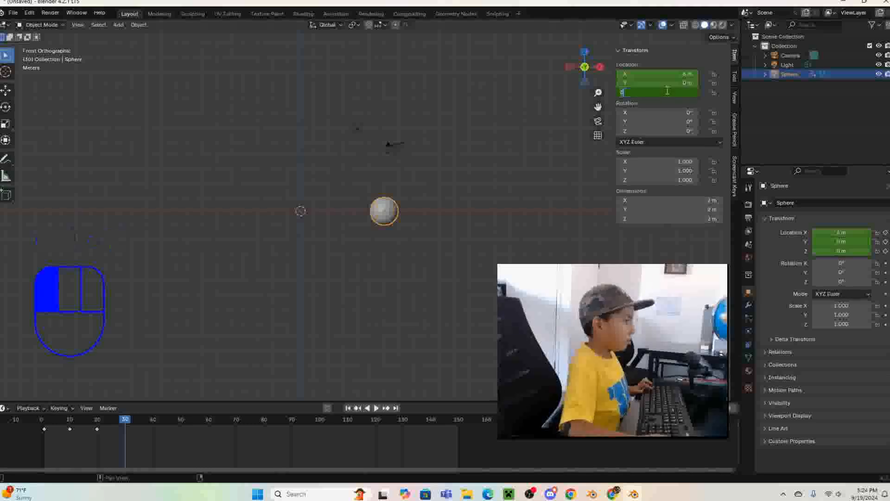
pyautogui.click(688, 129)
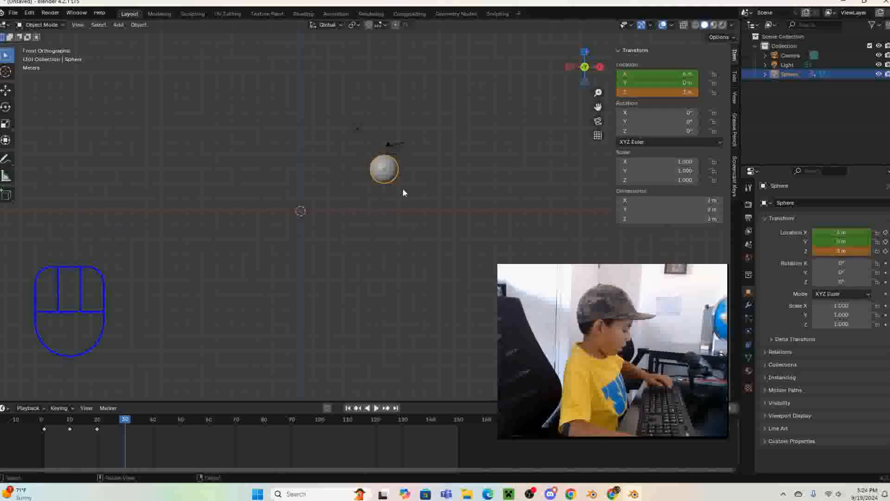
pyautogui.press('shift')
pyautogui.click(634, 74)
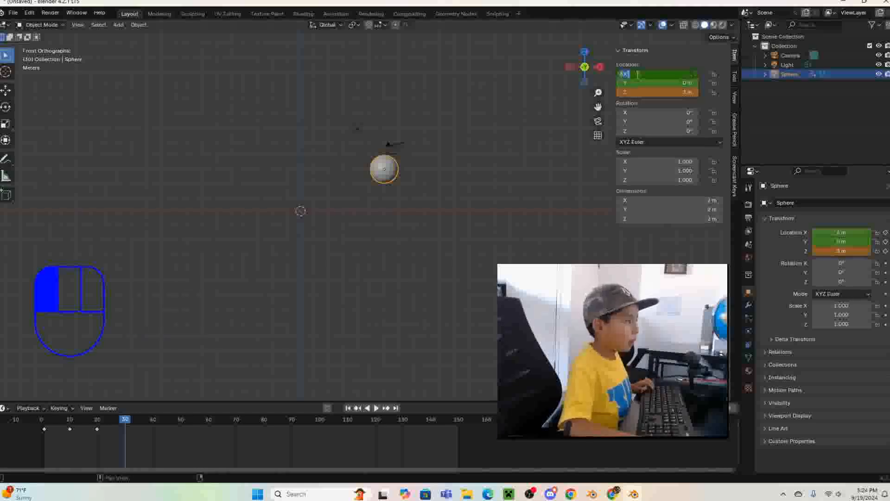
pyautogui.write('9')
pyautogui.press('Return')
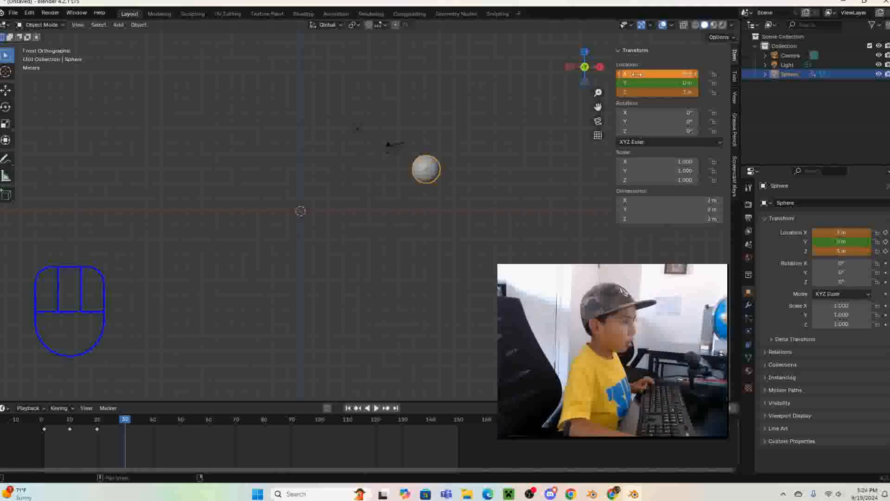
pyautogui.rightClick(634, 74)
pyautogui.click(633, 73)
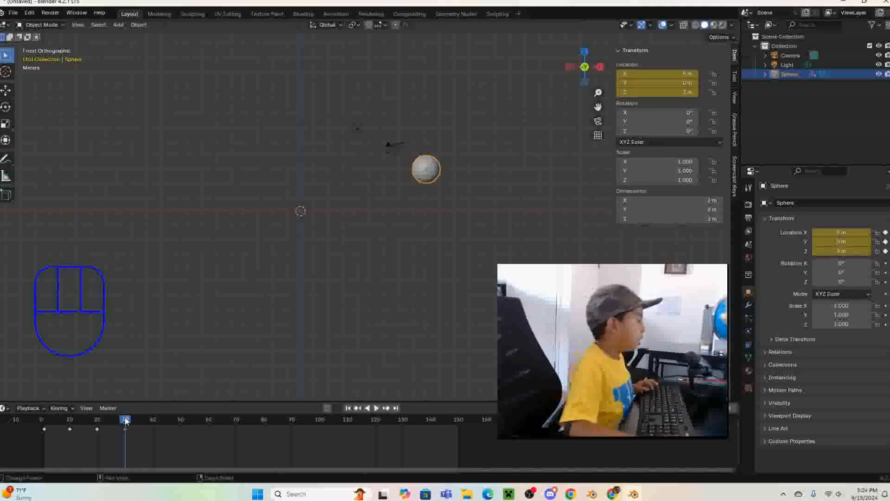
# - Scrub the timeline between frames 20 and 40 to review the sphere's new movement
pyautogui.moveTo(125, 420); pyautogui.dragTo(153, 420)
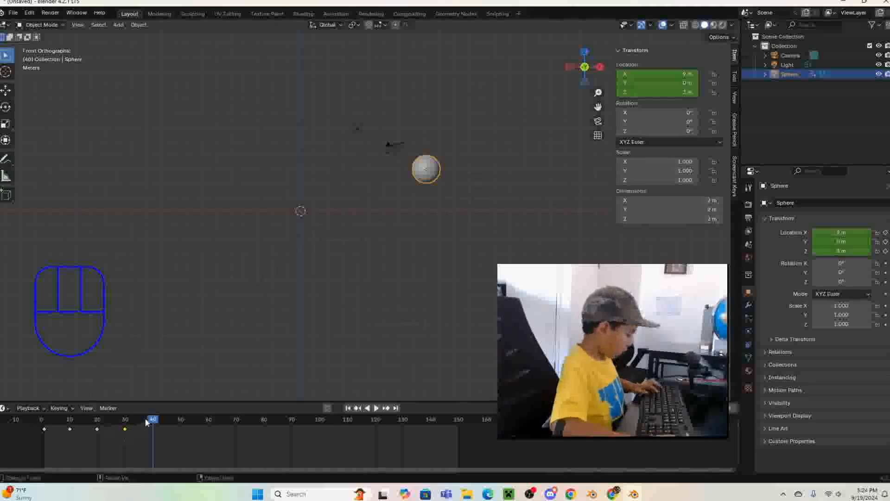
pyautogui.moveTo(152, 420); pyautogui.dragTo(98, 408)
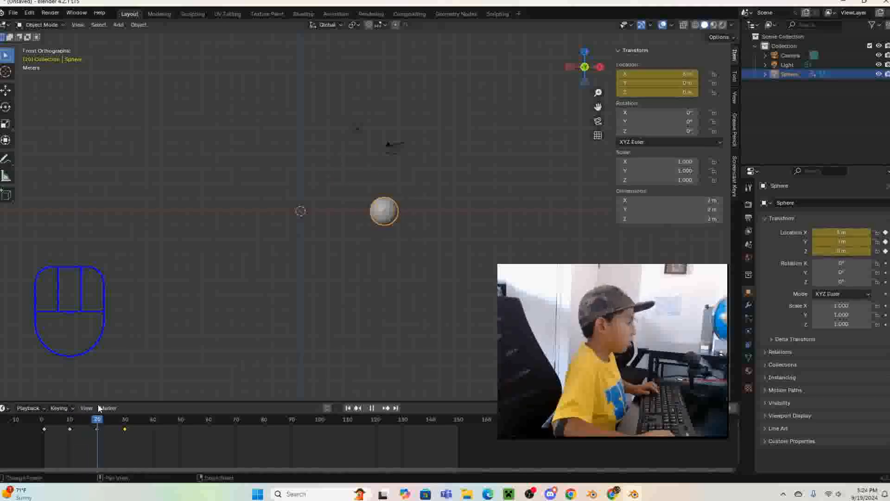
pyautogui.moveTo(99, 407); pyautogui.dragTo(127, 405)
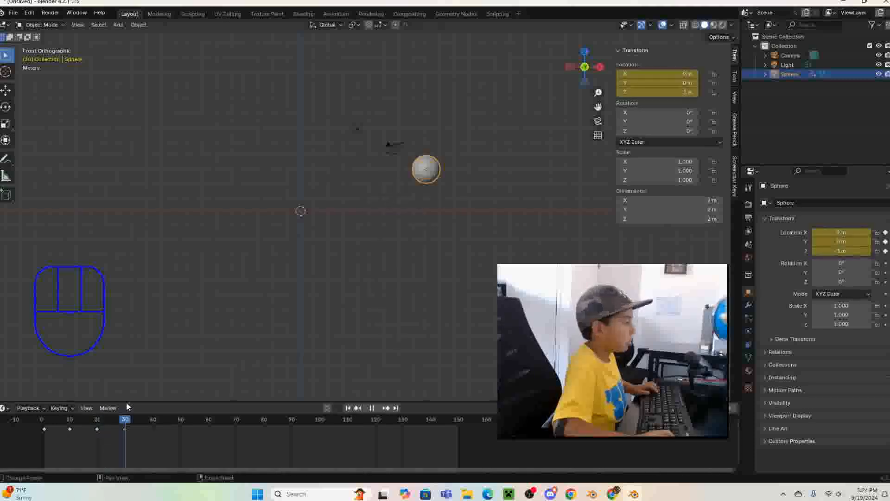
pyautogui.press('i')
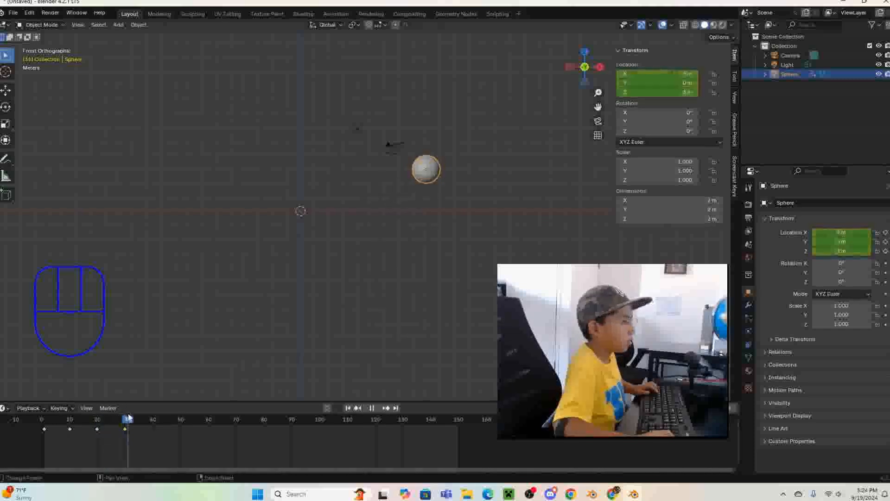
# - At frame 40, move the sphere in whole-metre increments to X 12 m and Z 0 m, and insert location keyframes
pyautogui.click(151, 427)
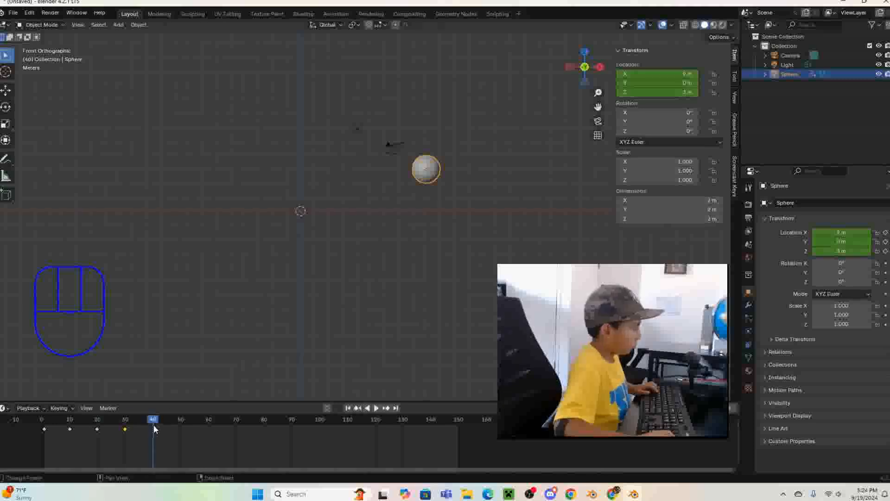
pyautogui.press('g')
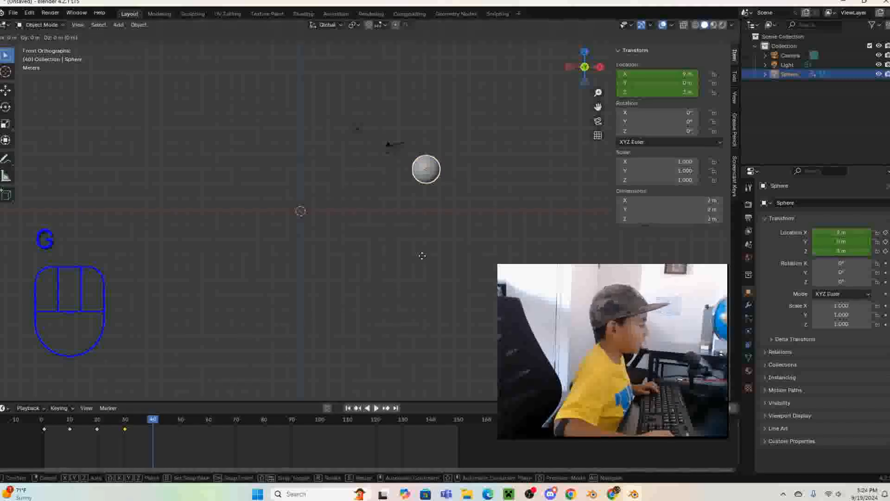
pyautogui.press('ctrl')
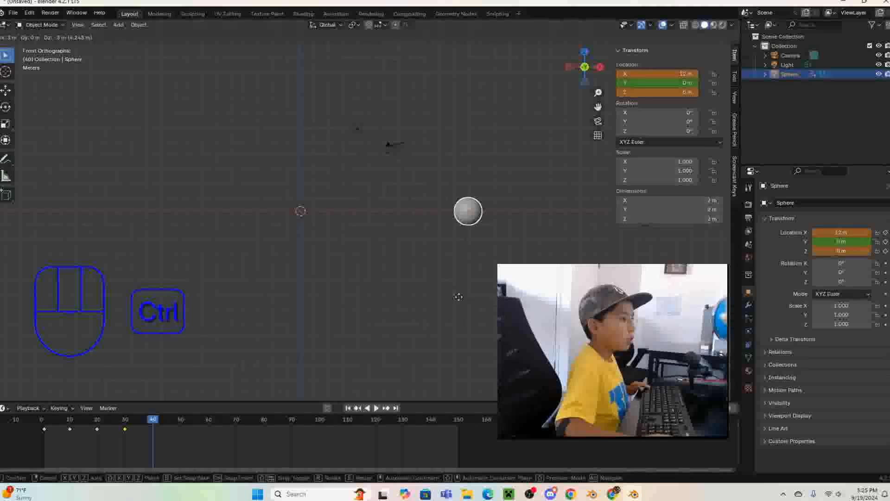
pyautogui.click(458, 298)
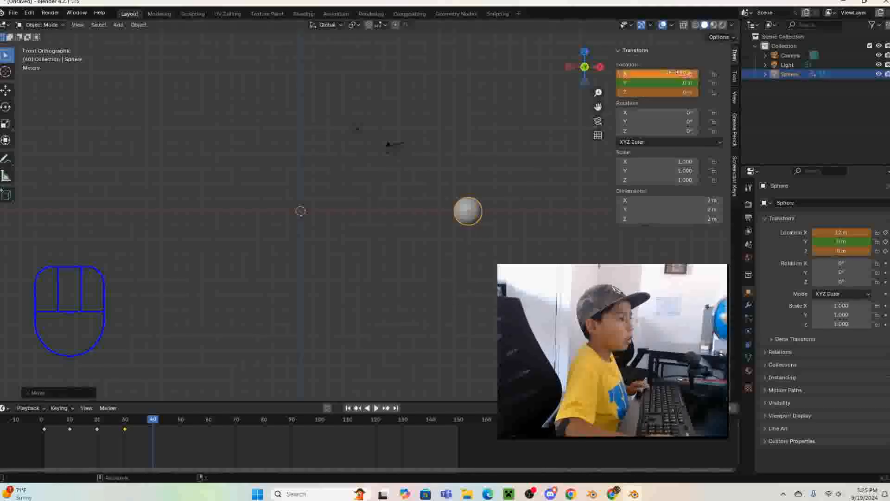
pyautogui.rightClick(663, 74)
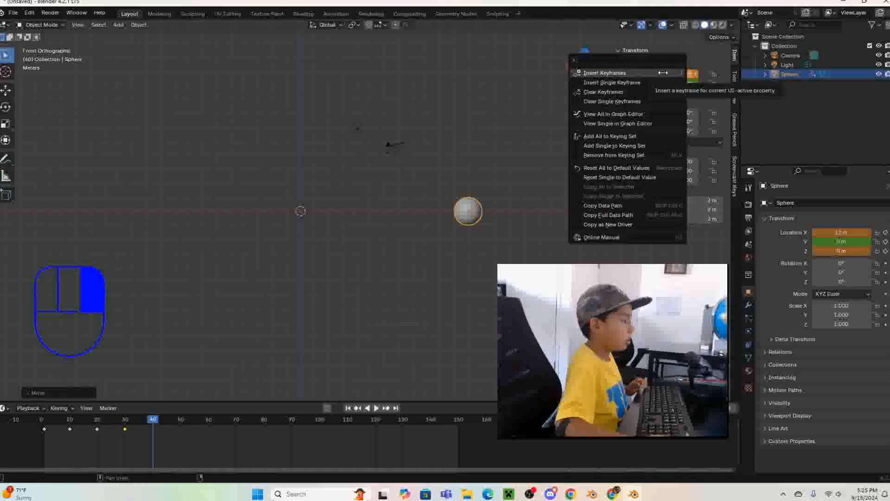
pyautogui.click(663, 73)
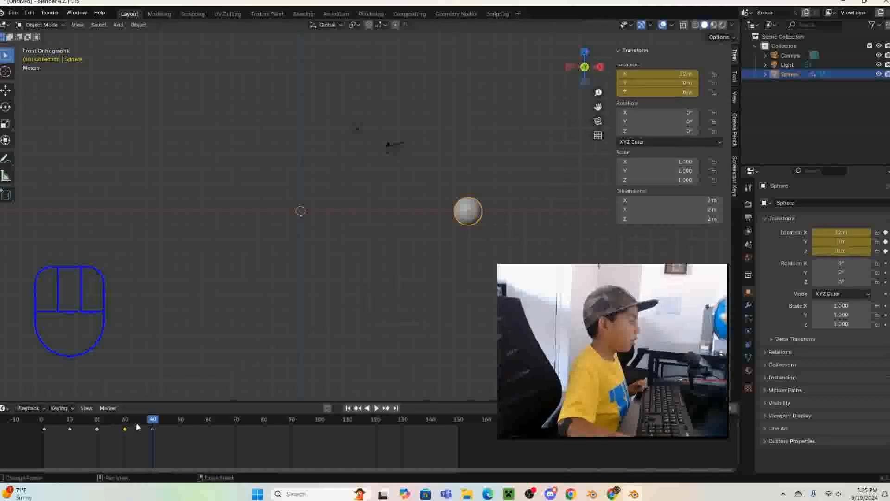
# - Play the sphere's animation from the start of the timeline to just past frame 40
pyautogui.moveTo(154, 422); pyautogui.dragTo(26, 439)
pyautogui.press('space')
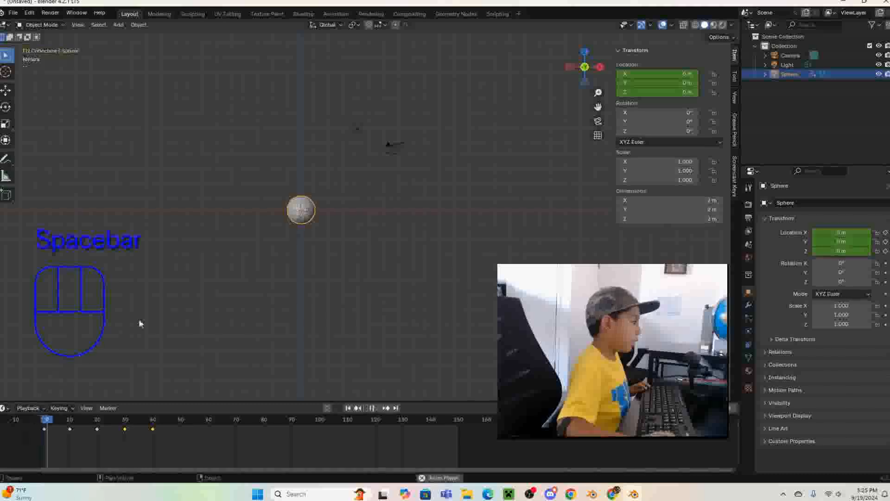
pyautogui.press('space')
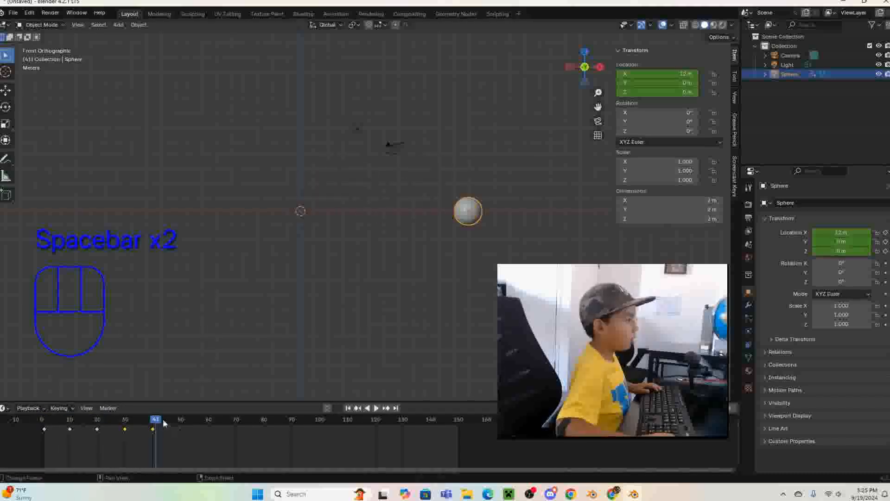
# - Set the timeline to frame 50, reselect the sphere, and move it diagonally up along positive X in whole-metre increments
pyautogui.moveTo(158, 428); pyautogui.dragTo(181, 429)
pyautogui.click(215, 368)
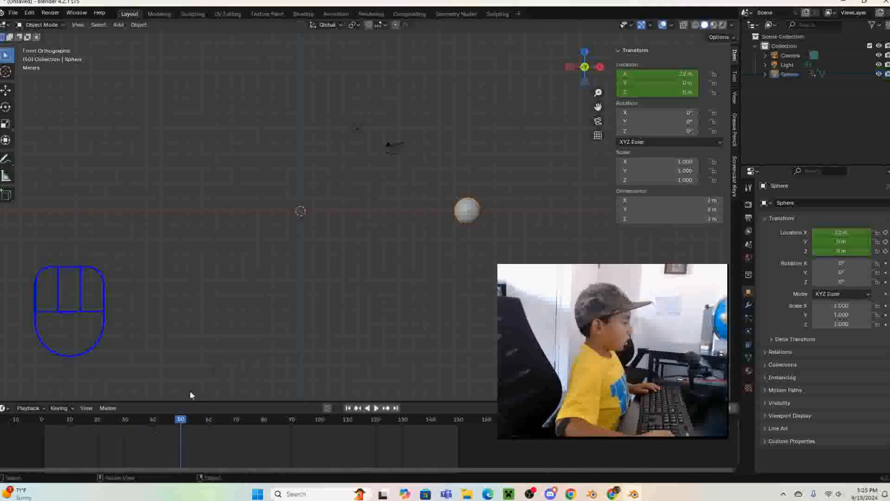
pyautogui.click(464, 221)
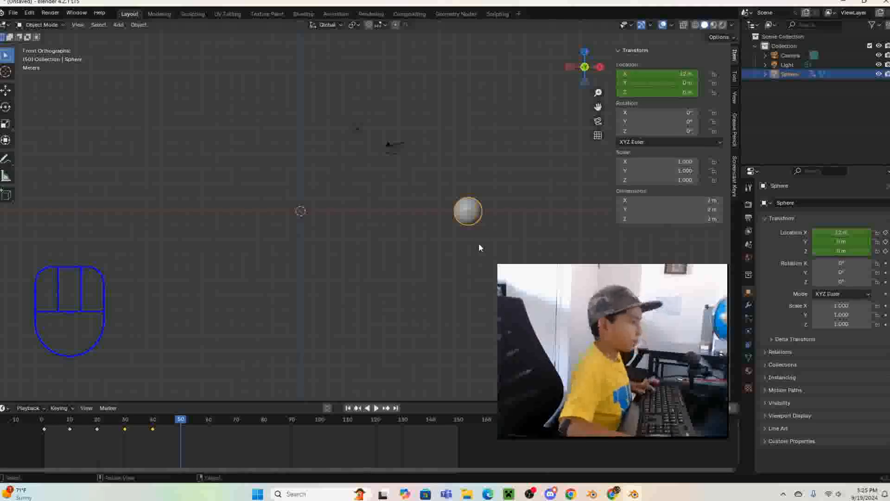
pyautogui.press('g')
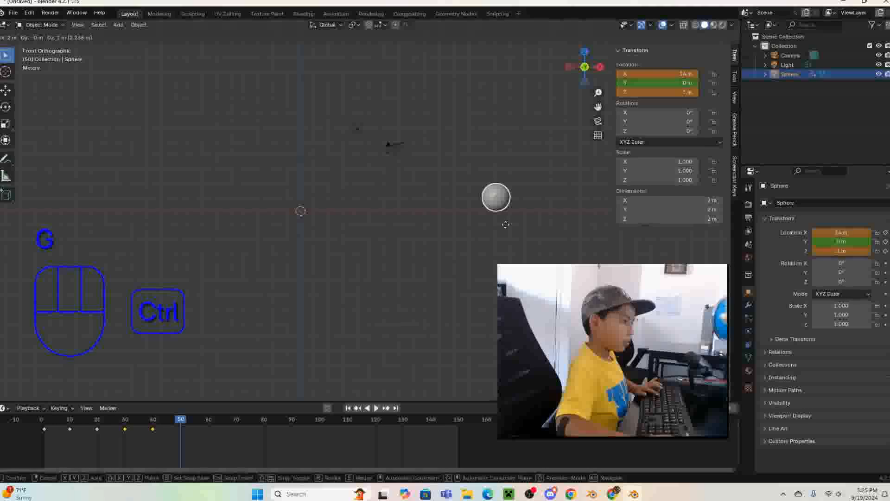
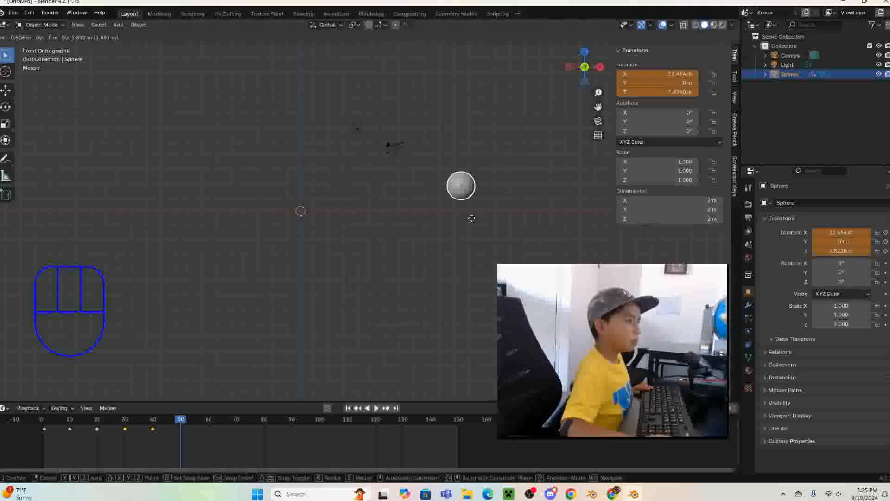
# - At frame 50, move the sphere in whole-metre increments to X 15 m and Z 3 m, and insert location keyframes
pyautogui.rightClick(471, 218)
pyautogui.moveTo(179, 418)
pyautogui.mouseDown()
pyautogui.moveTo(71, 445)
pyautogui.moveTo(155, 440)
pyautogui.moveTo(181, 426)
pyautogui.mouseUp()
pyautogui.click(171, 427)
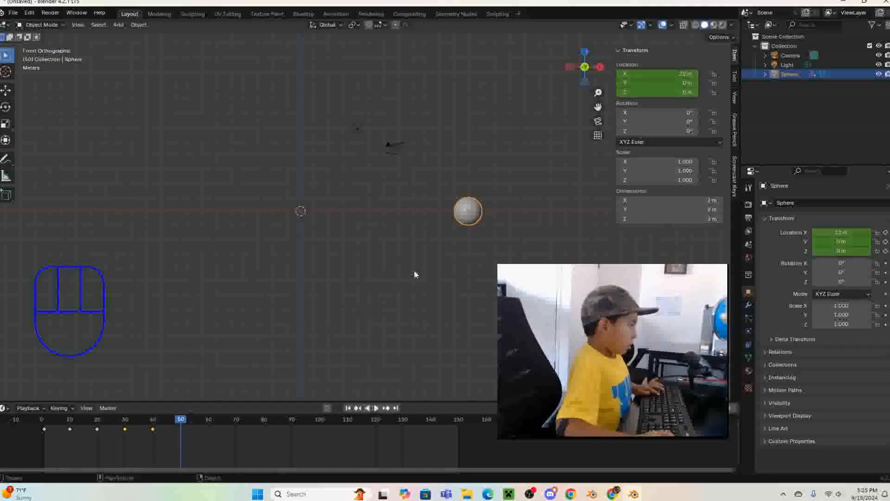
pyautogui.press('g')
pyautogui.press('ctrl')
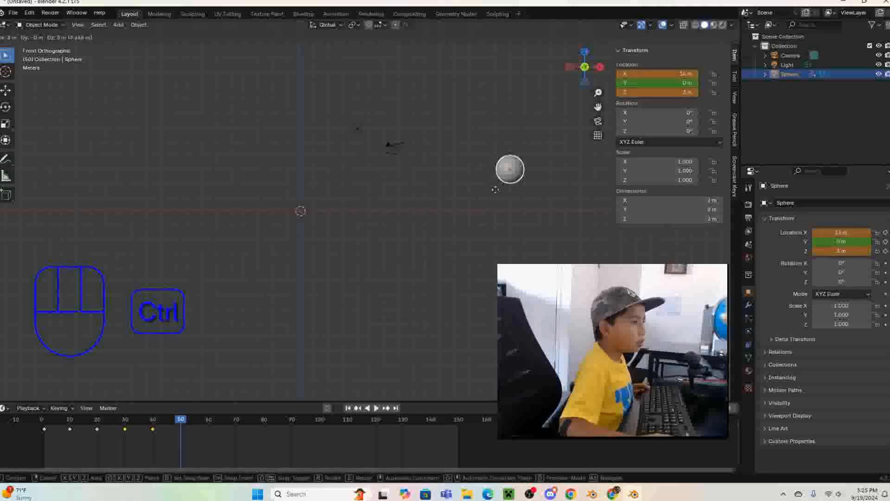
pyautogui.click(495, 189)
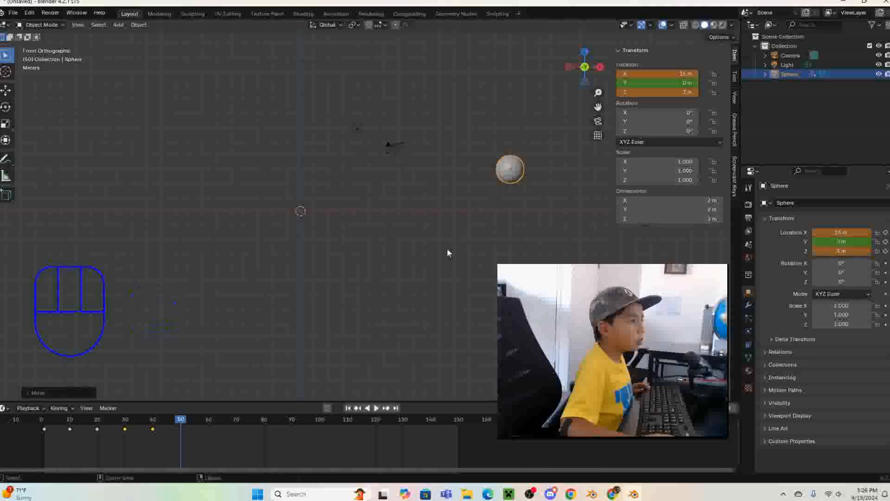
pyautogui.rightClick(677, 74)
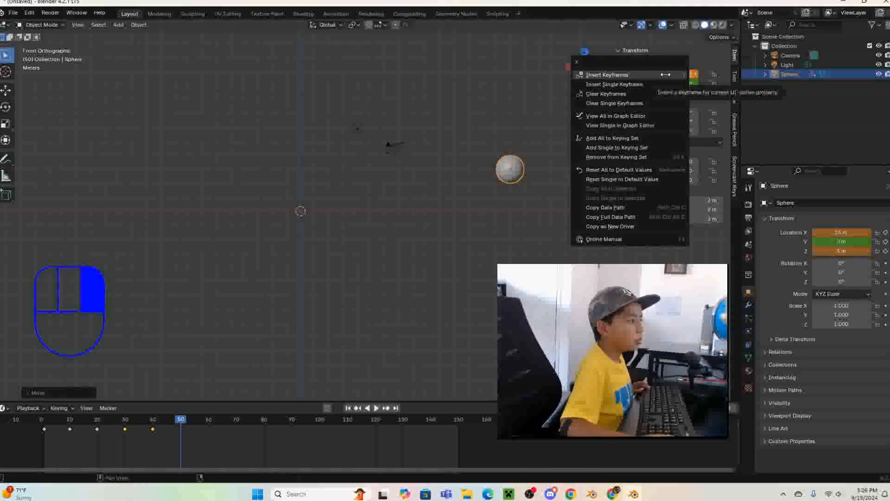
pyautogui.rightClick(665, 74)
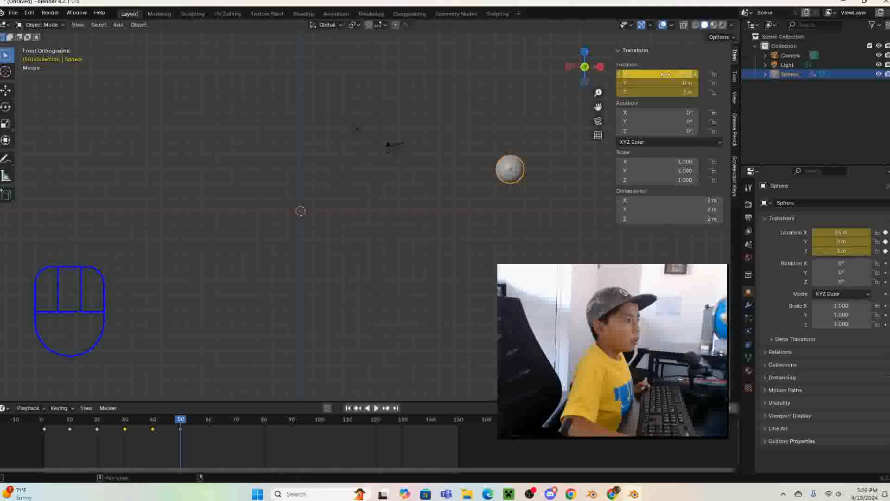
# - At frame 60, move the sphere in whole-metre increments to X 19 m and Z 0 m, and insert location keyframes
pyautogui.moveTo(184, 421); pyautogui.dragTo(210, 428)
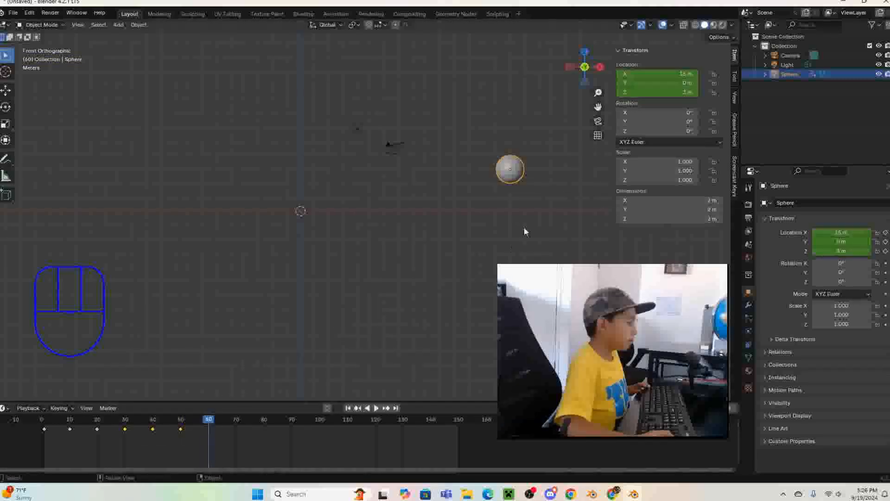
pyautogui.press('g')
pyautogui.press('ctrl')
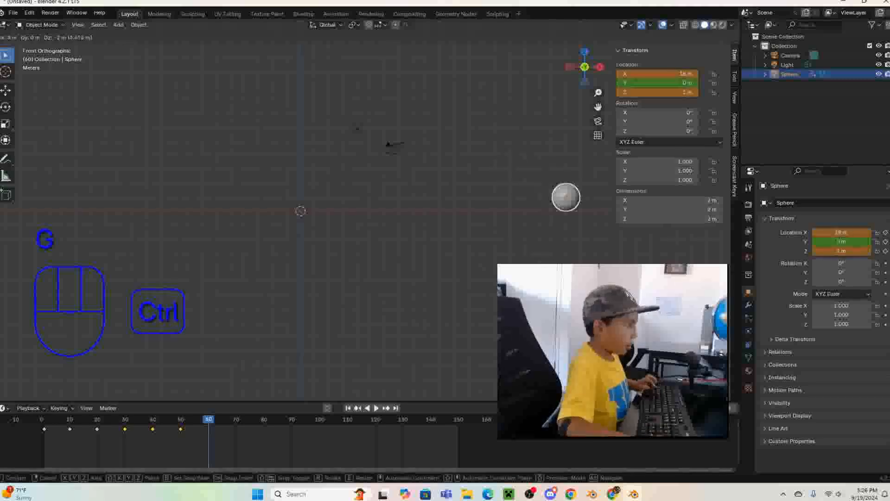
pyautogui.click(566, 211)
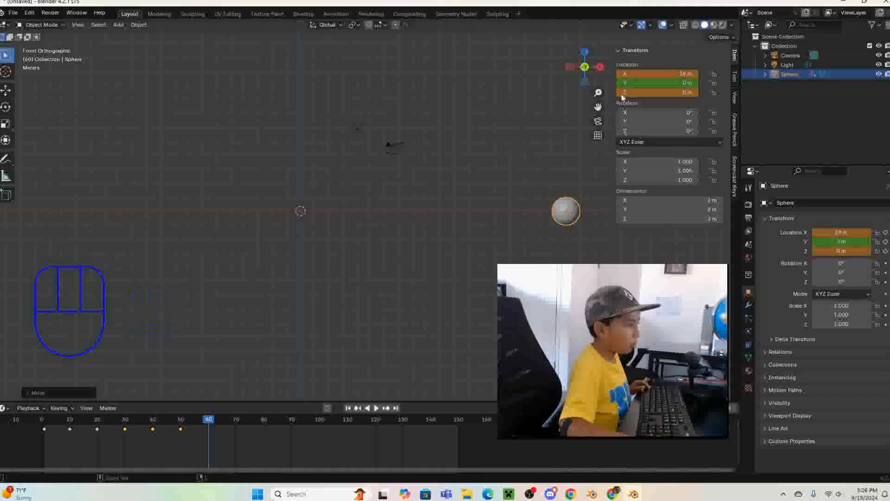
pyautogui.rightClick(649, 73)
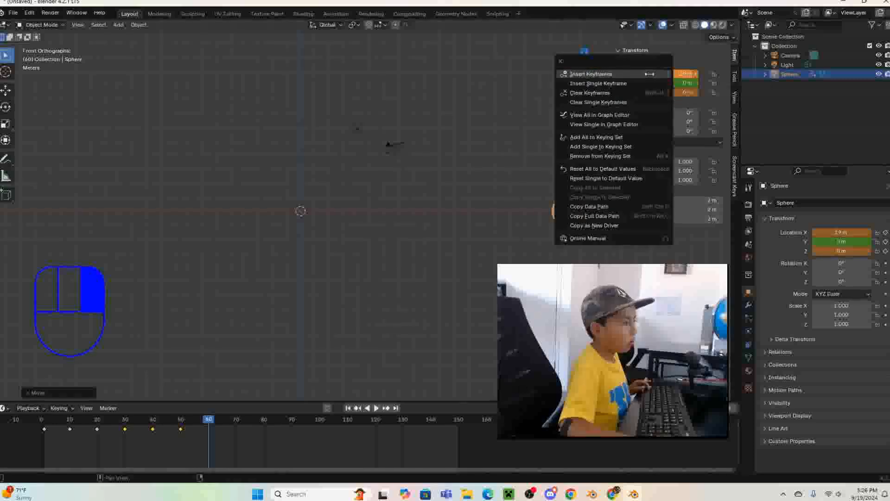
pyautogui.click(649, 74)
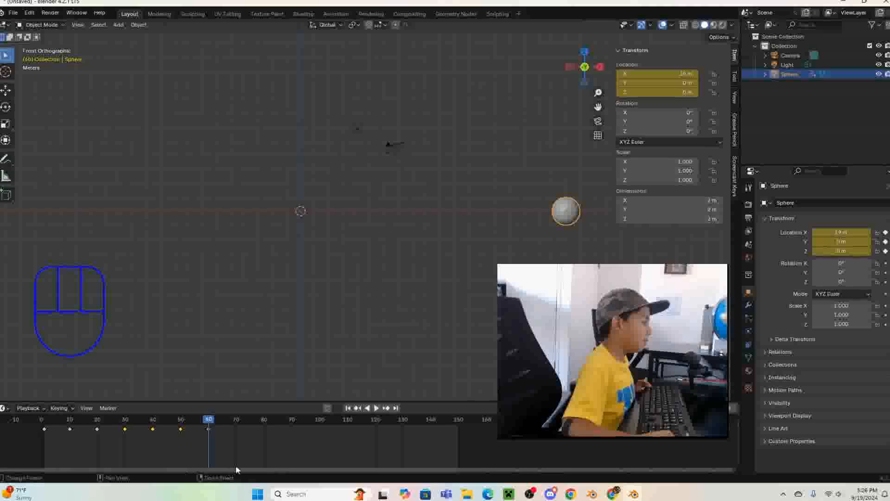
# - Duplicate all of the sphere's keyframes up to frame 60 and place the copies from about frame 70 to 130
pyautogui.moveTo(228, 454); pyautogui.dragTo(32, 424)
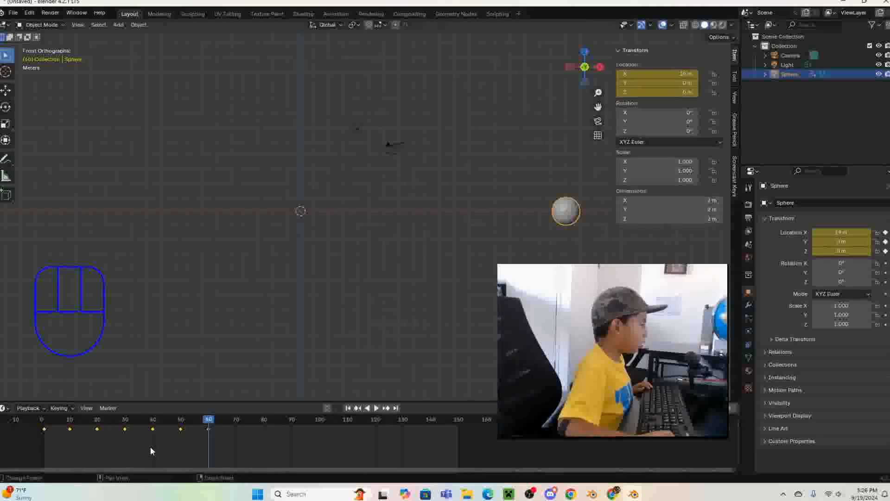
pyautogui.hotkey('shift', 'd')
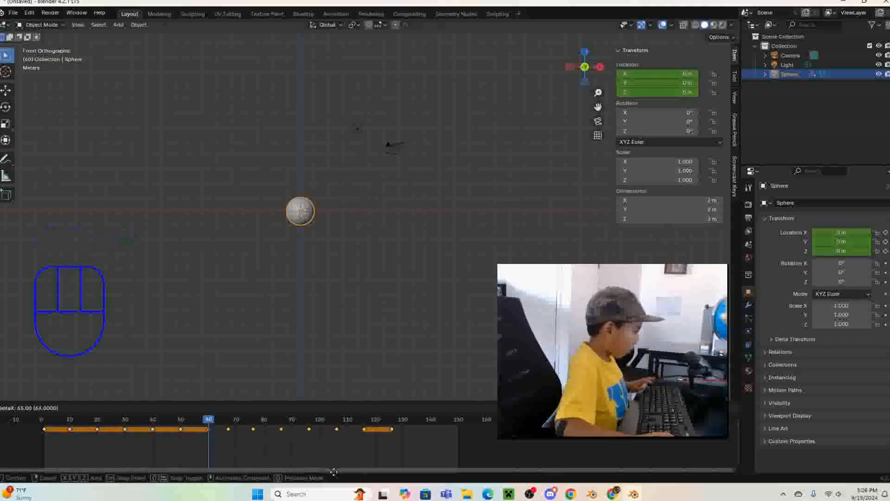
pyautogui.click(343, 420)
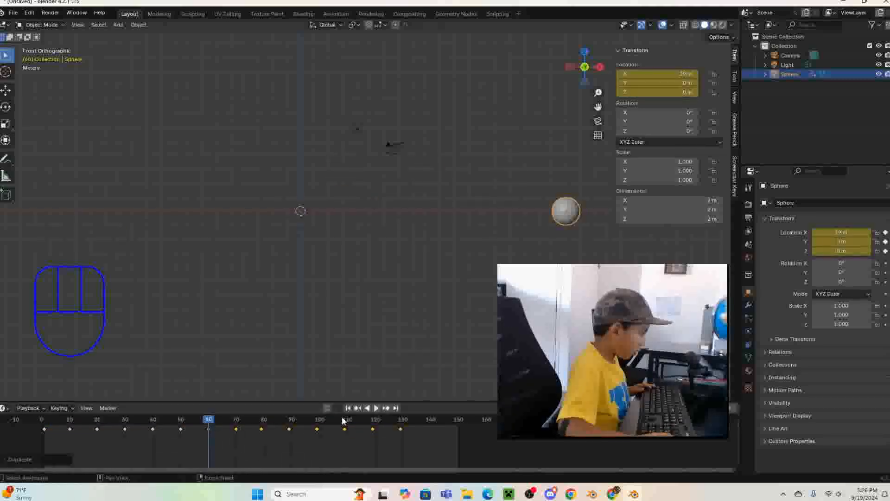
# - Shift the copied keyframes just before frames 80, 90 and 100 exactly onto those frames, one at a time
pyautogui.scroll(2, 241, 446)
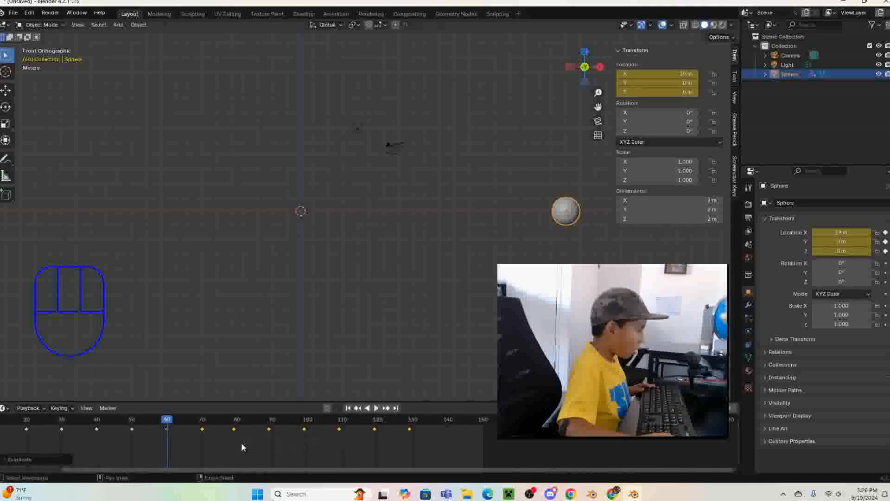
pyautogui.click(235, 428)
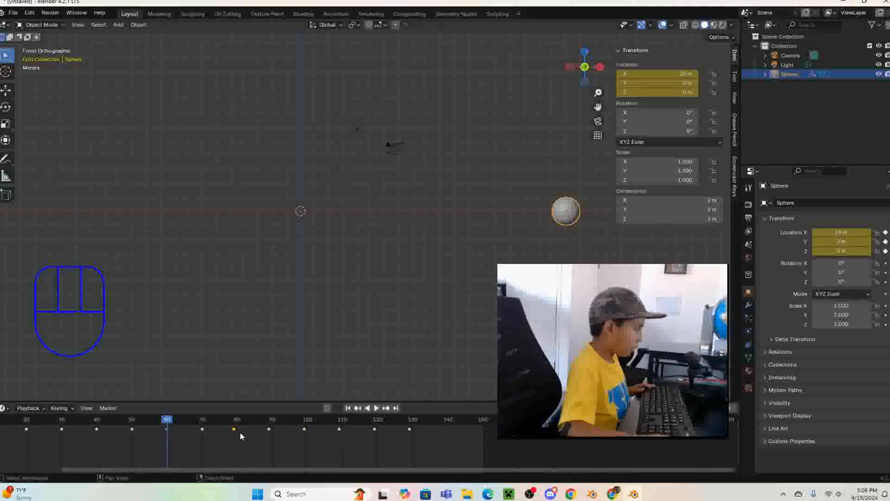
pyautogui.press('g')
pyautogui.click(241, 430)
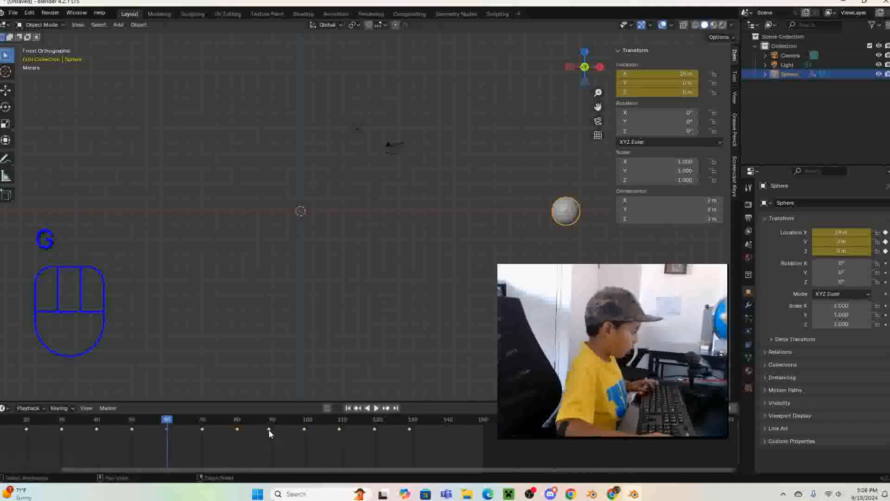
pyautogui.click(268, 430)
pyautogui.press('g')
pyautogui.click(282, 433)
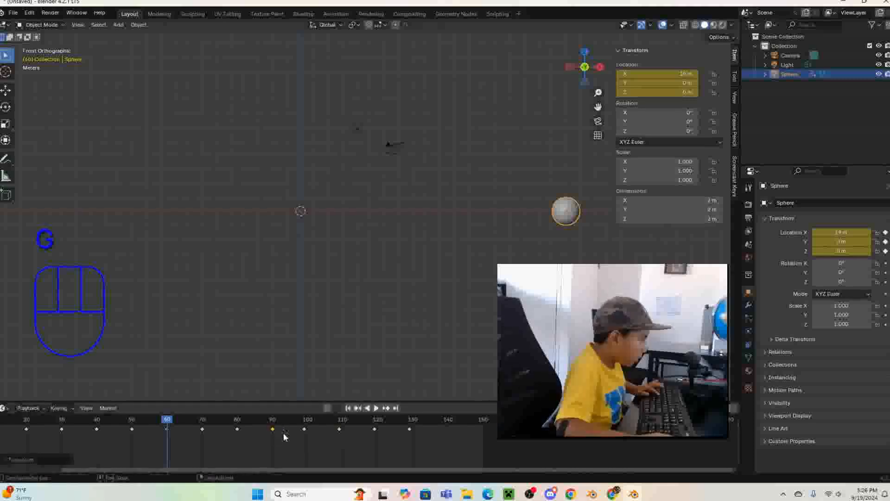
pyautogui.click(304, 429)
pyautogui.press('g')
pyautogui.click(316, 440)
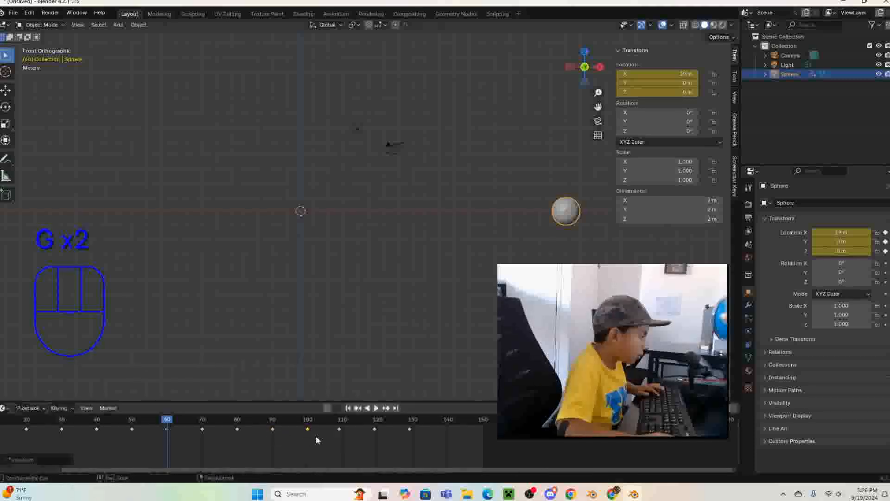
# - Align the last three copied keyframes individually with frames 110, 120 and 130
pyautogui.click(338, 430)
pyautogui.press('g')
pyautogui.click(347, 436)
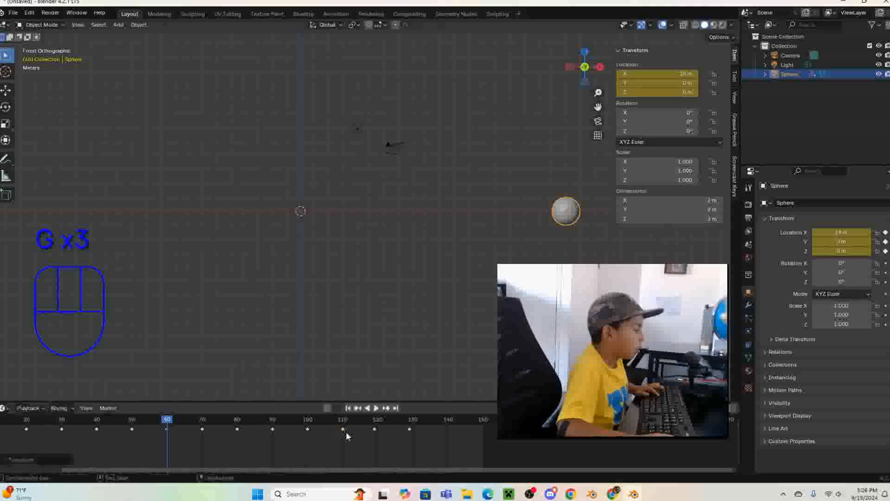
pyautogui.click(347, 436)
pyautogui.click(375, 430)
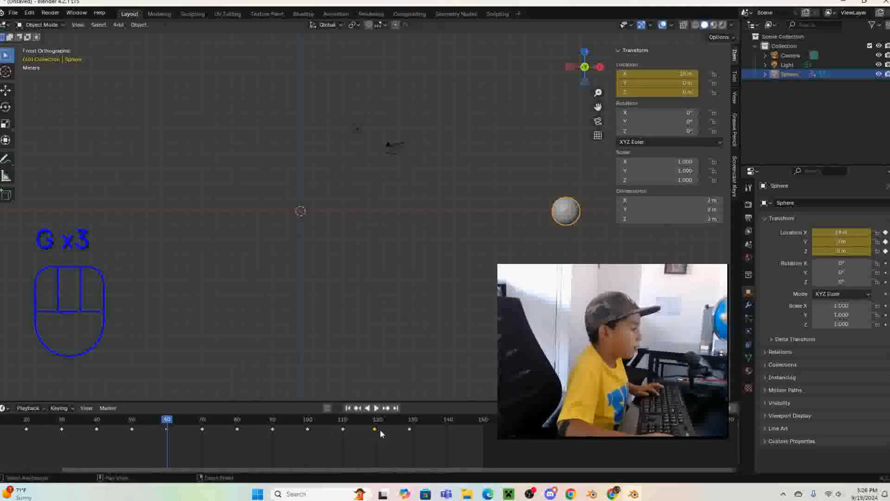
pyautogui.press('g')
pyautogui.click(409, 429)
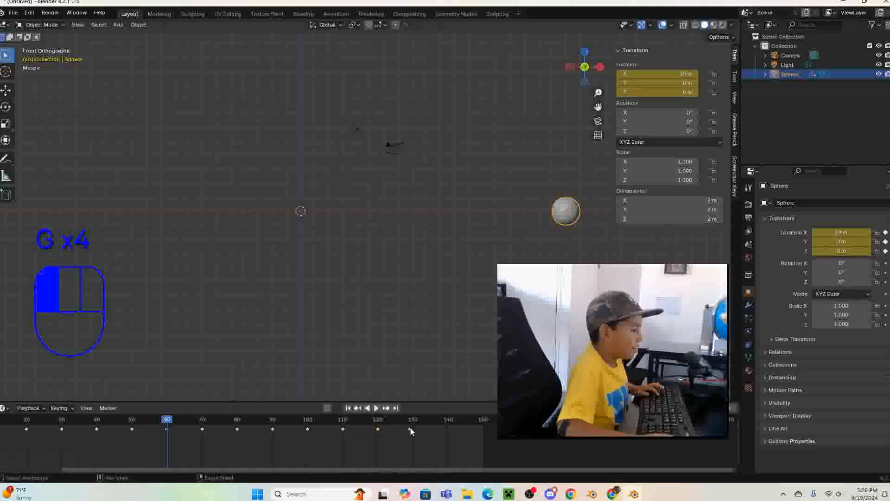
pyautogui.press('g')
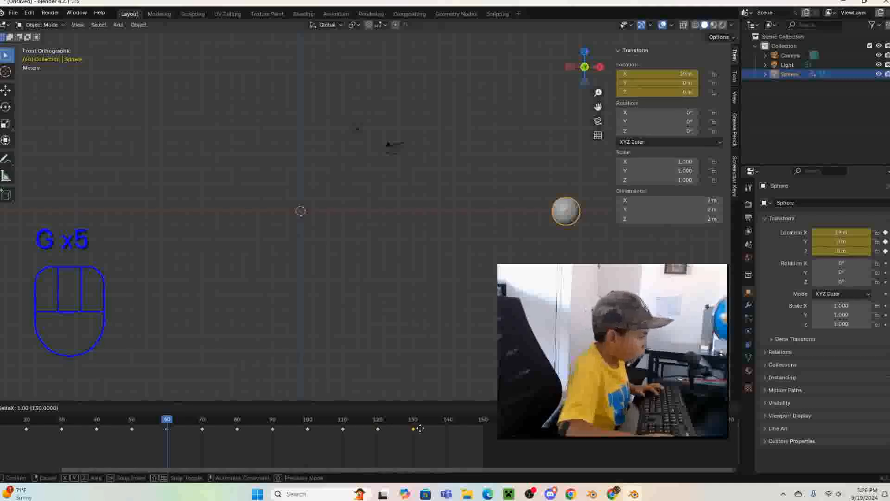
pyautogui.click(420, 429)
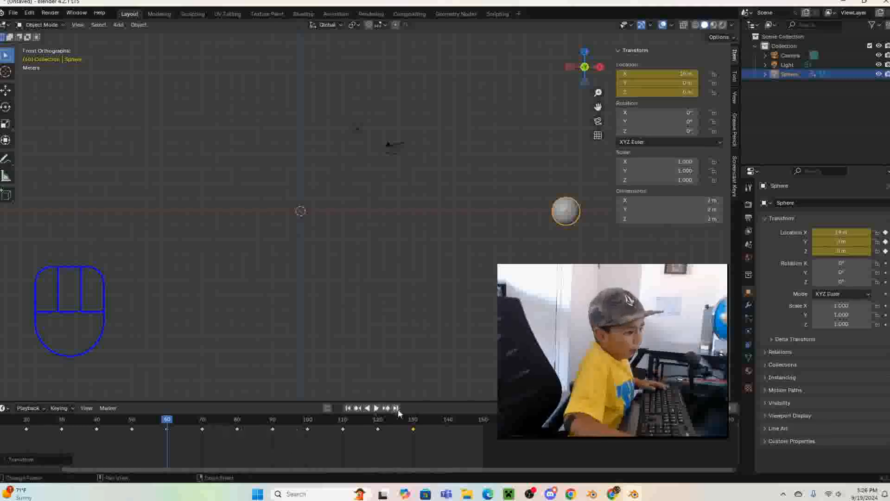
# - Scrub the timeline around frame 130 and play the animation with the duplicated keyframes
pyautogui.click(417, 421)
pyautogui.moveTo(417, 420); pyautogui.dragTo(695, 441)
pyautogui.press('space')
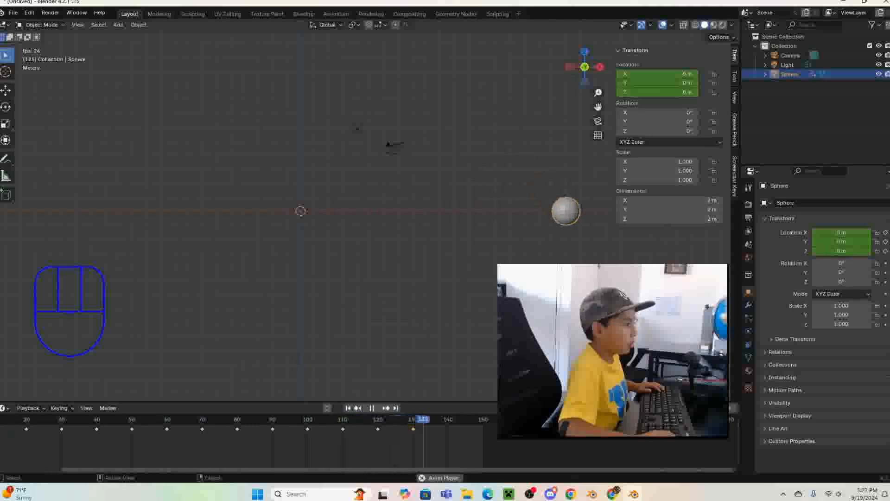
pyautogui.press('space')
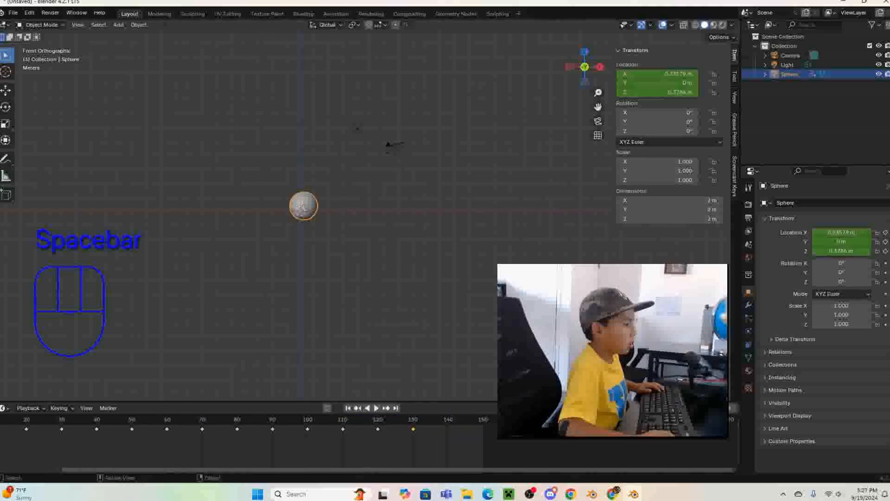
# - Replay the sphere's animation from the early frames in a wider front view, and scrub back to frame 50
pyautogui.scroll(-6, 533, 334)
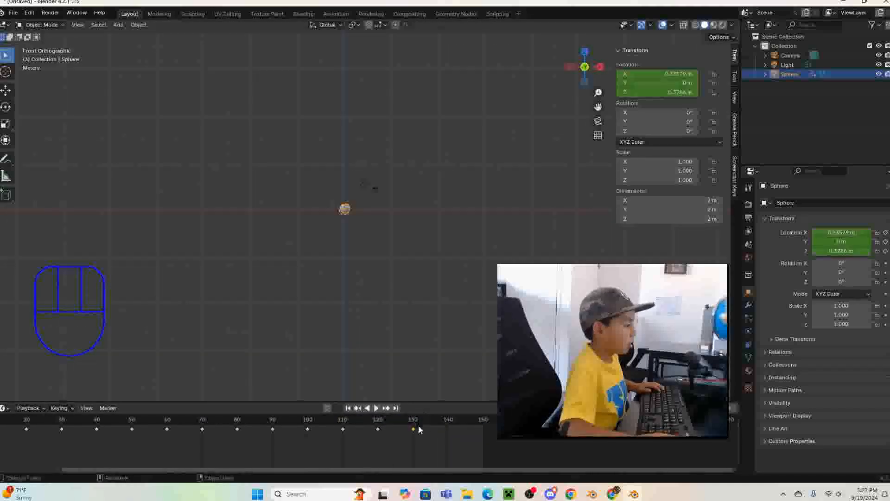
pyautogui.moveTo(419, 429); pyautogui.dragTo(2, 429)
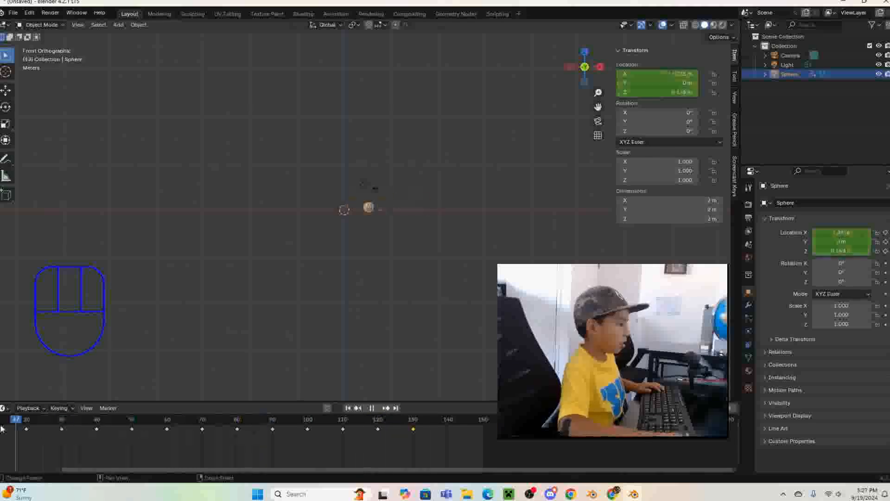
pyautogui.press('space')
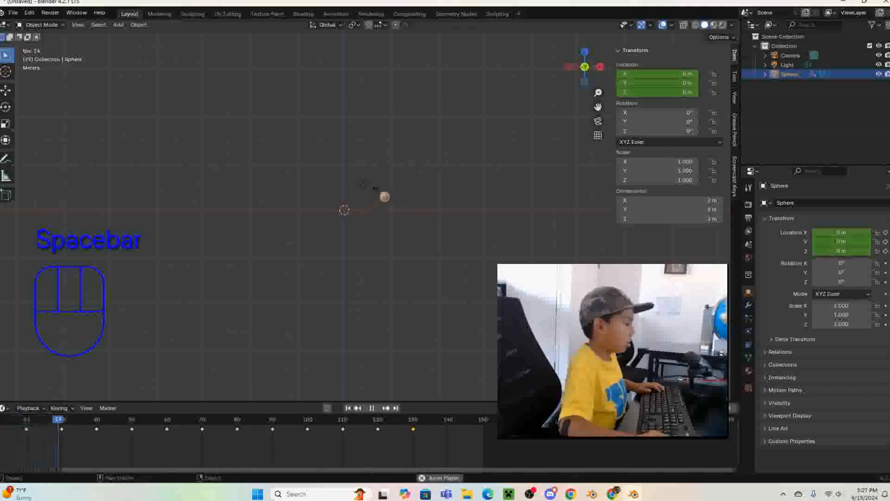
pyautogui.press('space')
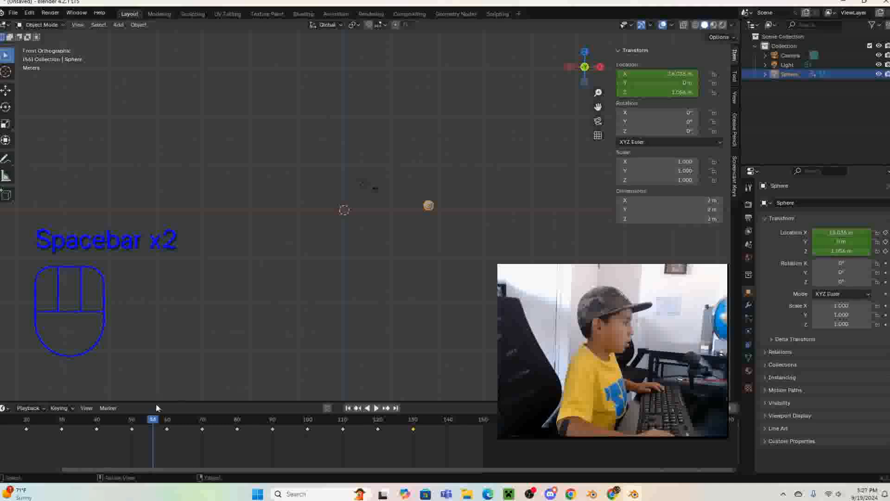
pyautogui.click(161, 430)
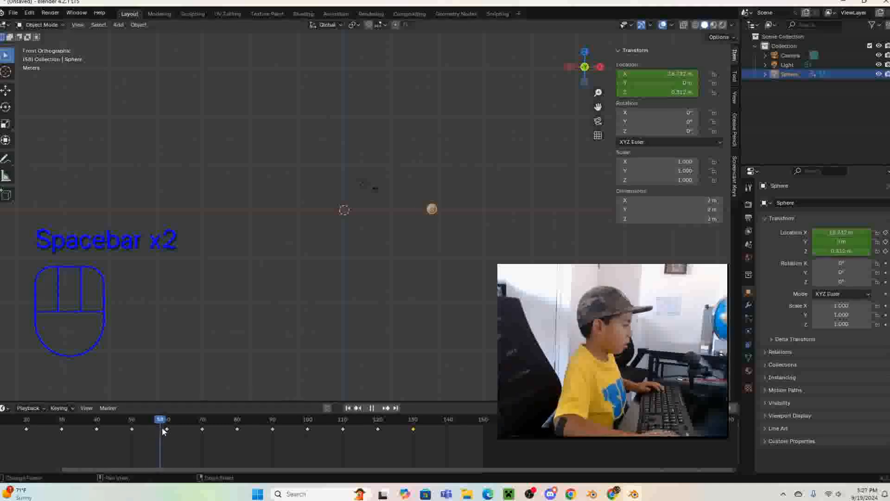
pyautogui.moveTo(162, 429); pyautogui.dragTo(133, 433)
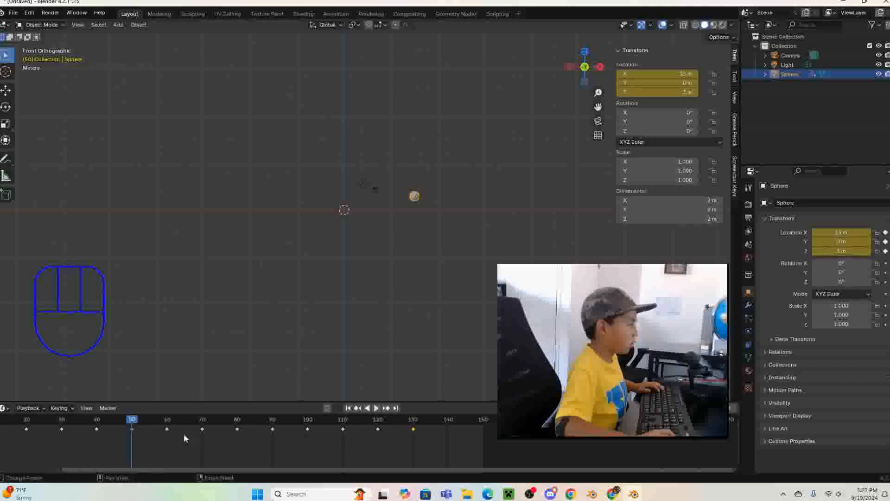
# - Undo the individual keyframe shifts and the duplication, back to the sphere's original keyframes ending at frame 60
pyautogui.moveTo(439, 446); pyautogui.dragTo(285, 466)
pyautogui.hotkey('ctrl', 'z')
pyautogui.hotkey('ctrl', 'z')
pyautogui.hotkey('ctrl', 'z')
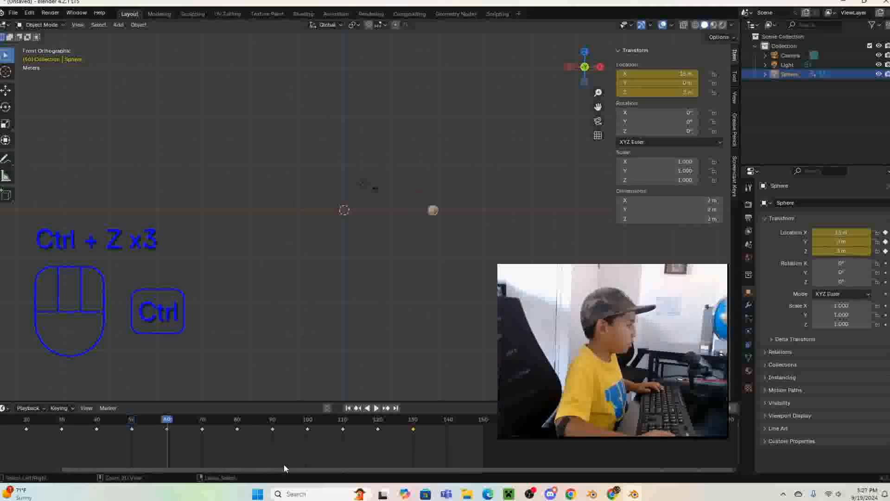
pyautogui.hotkey('ctrl', 'z')
pyautogui.hotkey('ctrl', 'z')
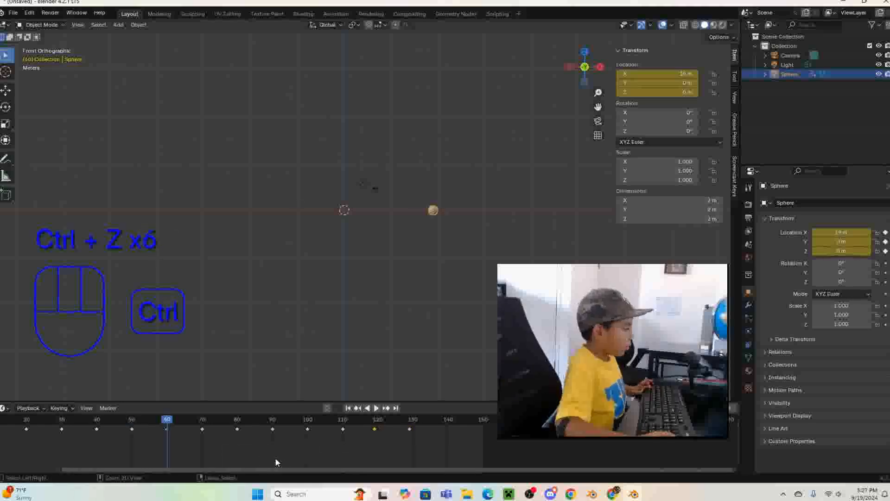
pyautogui.hotkey('ctrl', 'z')
pyautogui.hotkey('ctrl', 'z')
pyautogui.hotkey('ctrl', 'z')
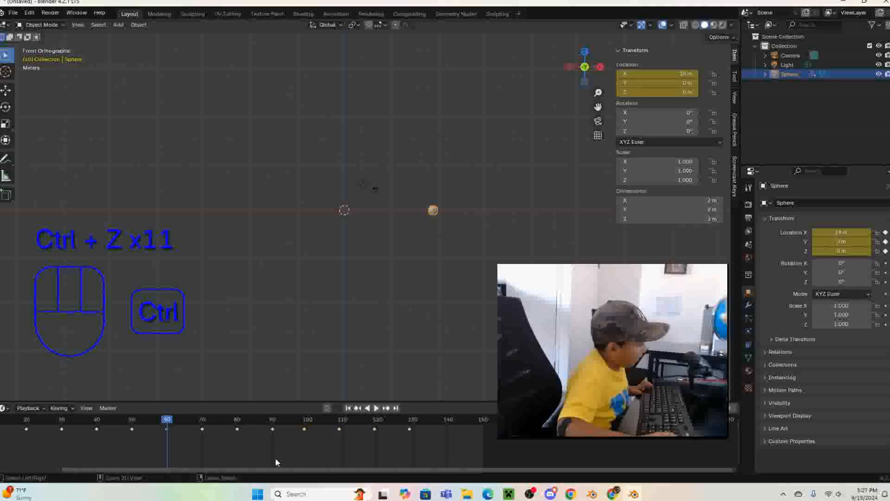
pyautogui.hotkey('ctrl', 'z')
pyautogui.hotkey('ctrl', 'z')
pyautogui.hotkey('ctrl', 'z')
pyautogui.hotkey('ctrl', 'z')
pyautogui.hotkey('ctrl', 'z')
pyautogui.hotkey('ctrl', 'z')
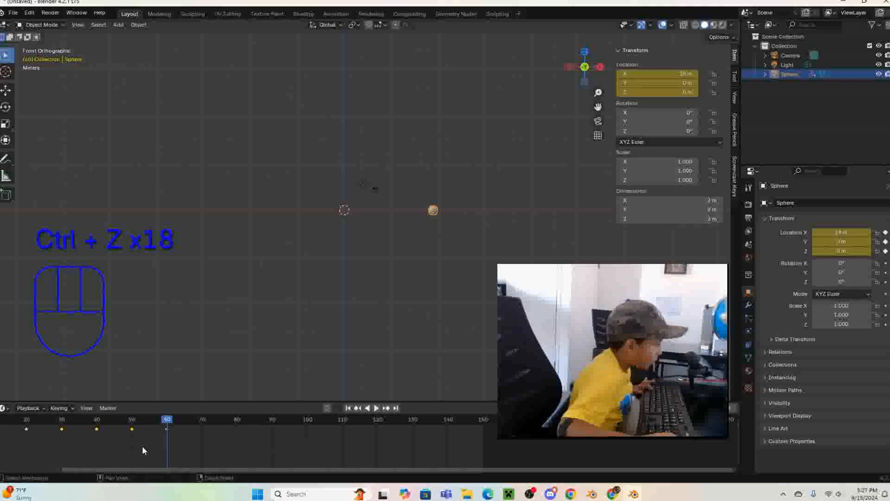
# - Scrub the timeline back to frame 40 and on to frame 70, past the sphere's last keyframe
pyautogui.scroll(-3, 157, 434)
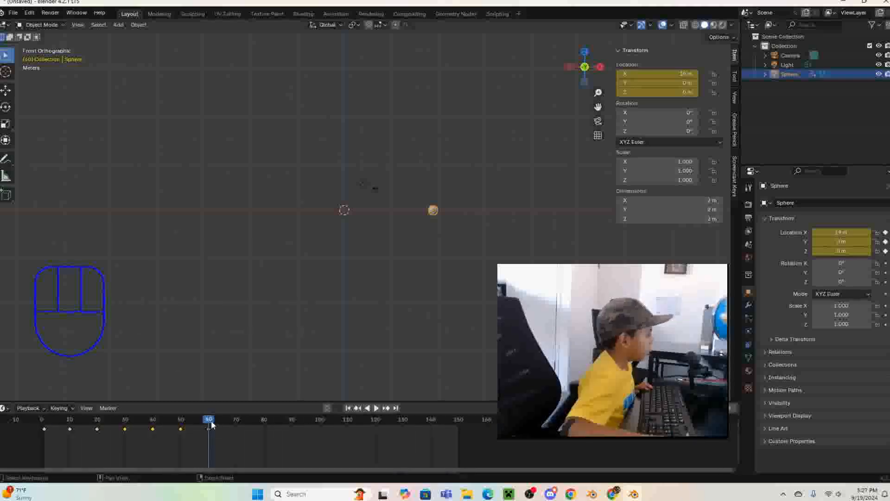
pyautogui.moveTo(211, 425); pyautogui.dragTo(155, 450)
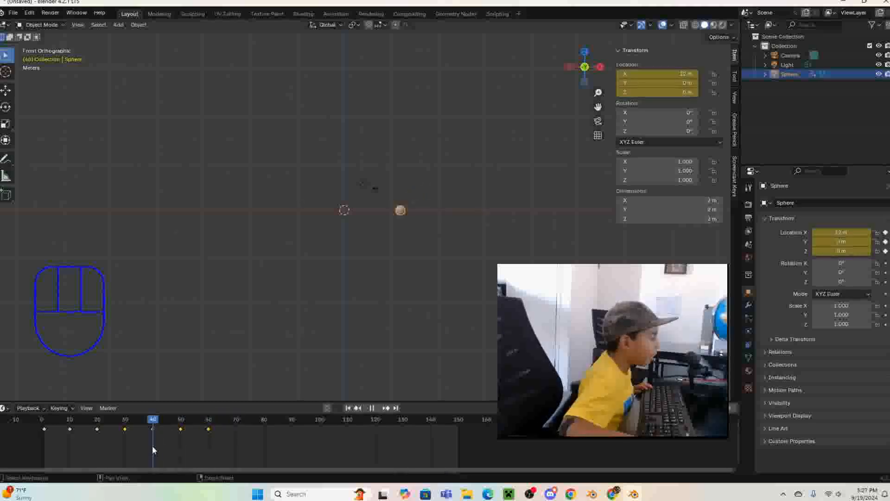
pyautogui.moveTo(156, 449); pyautogui.dragTo(240, 452)
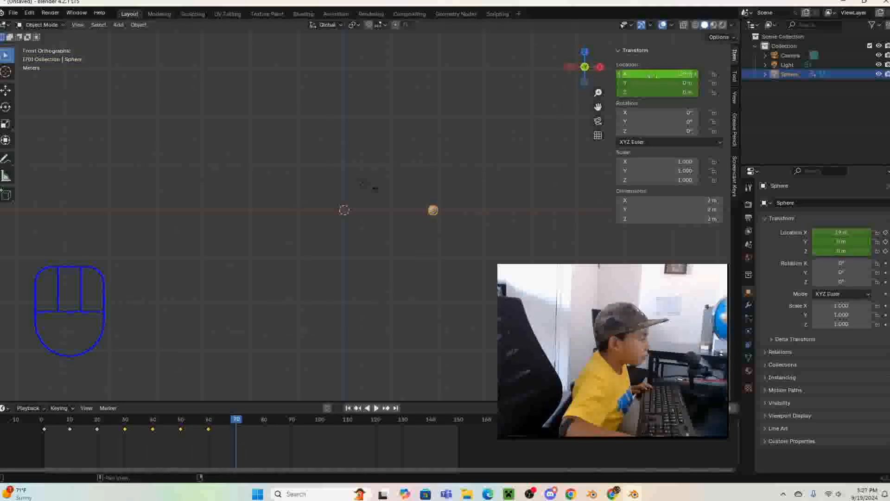
# - Try setting the sphere's X location to 12 m at frame 70, and undo the change
pyautogui.click(654, 75)
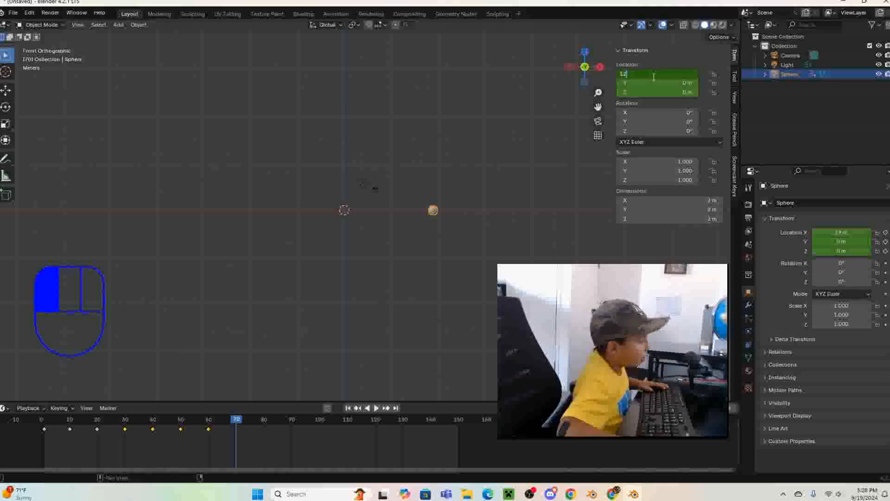
pyautogui.press('Return')
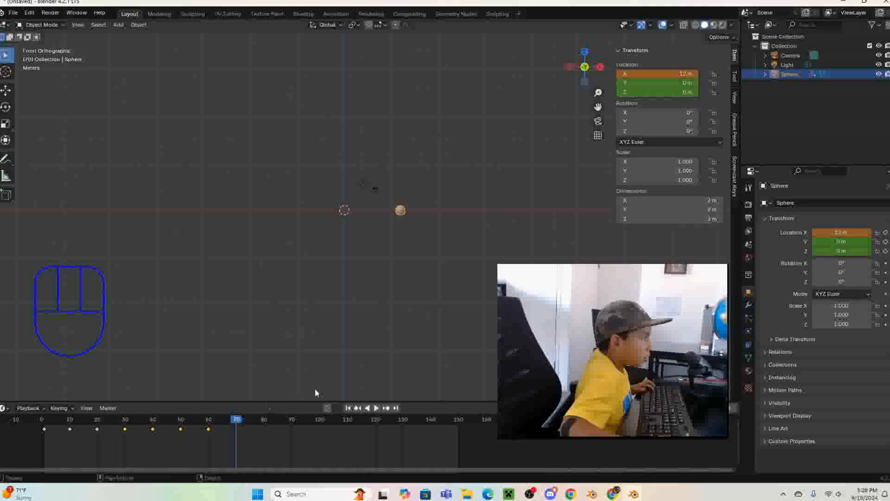
pyautogui.hotkey('ctrl', 'z')
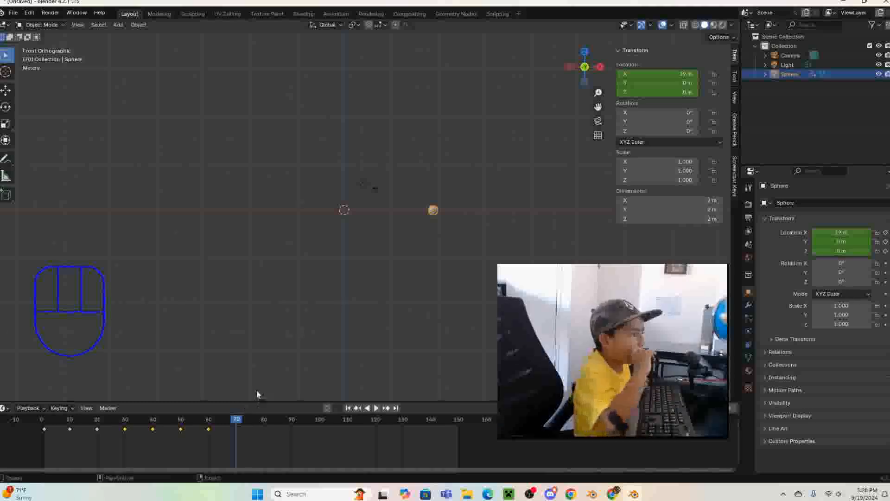
# - Switch to Calculator and compute 19 minus 12
pyautogui.press('XF86Calculator')
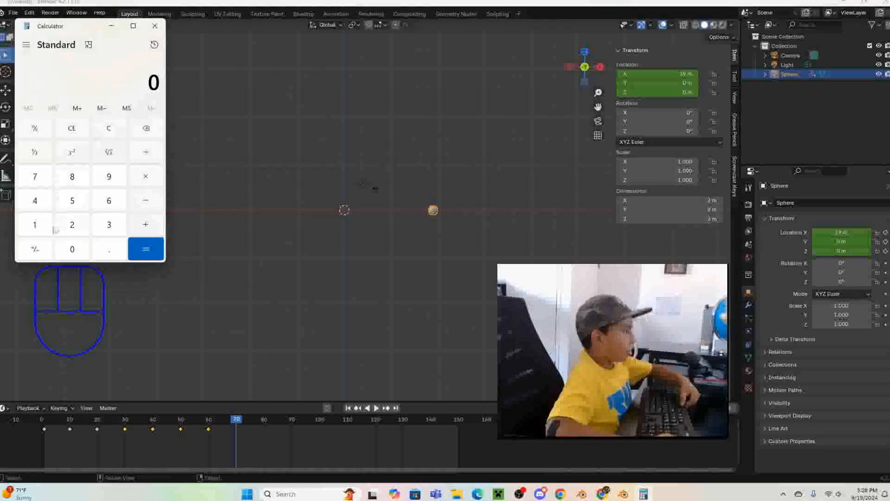
pyautogui.click(28, 224)
pyautogui.click(111, 180)
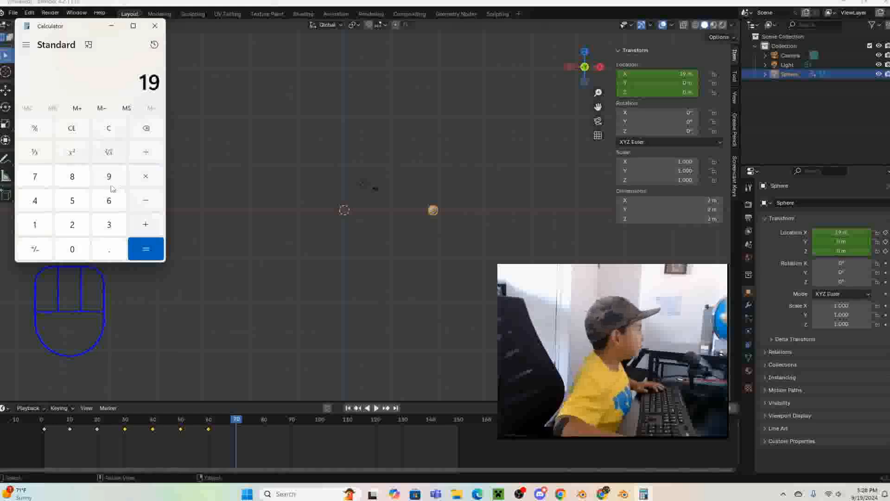
pyautogui.click(145, 200)
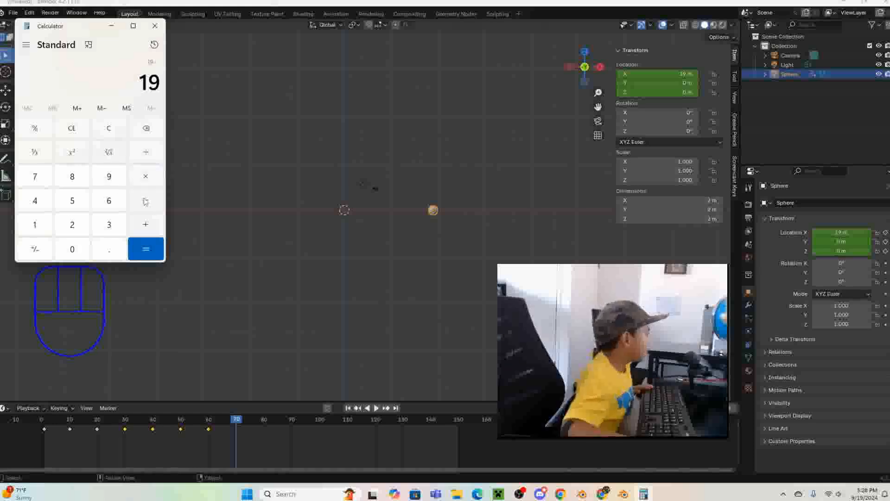
pyautogui.click(30, 227)
pyautogui.click(80, 230)
pyautogui.click(147, 256)
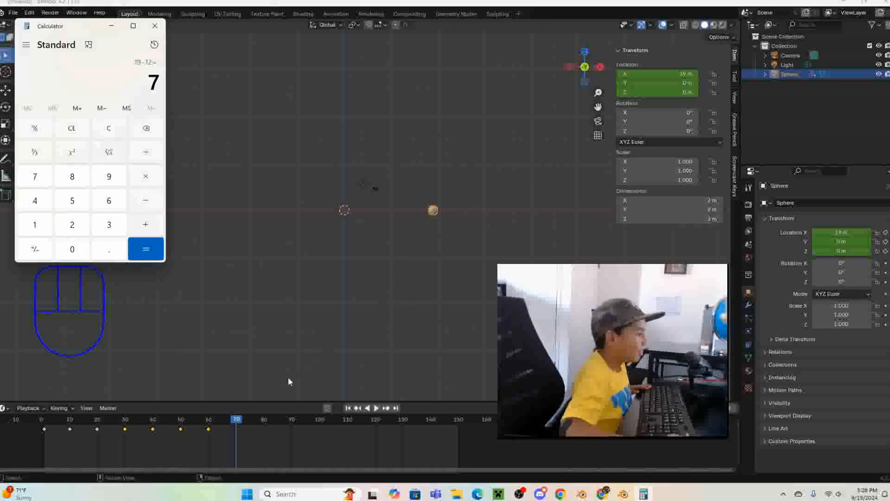
# - Return to Blender, scrub the timeline to frame 80 and go back to frame 70
pyautogui.click(234, 421)
pyautogui.moveTo(235, 422); pyautogui.dragTo(264, 417)
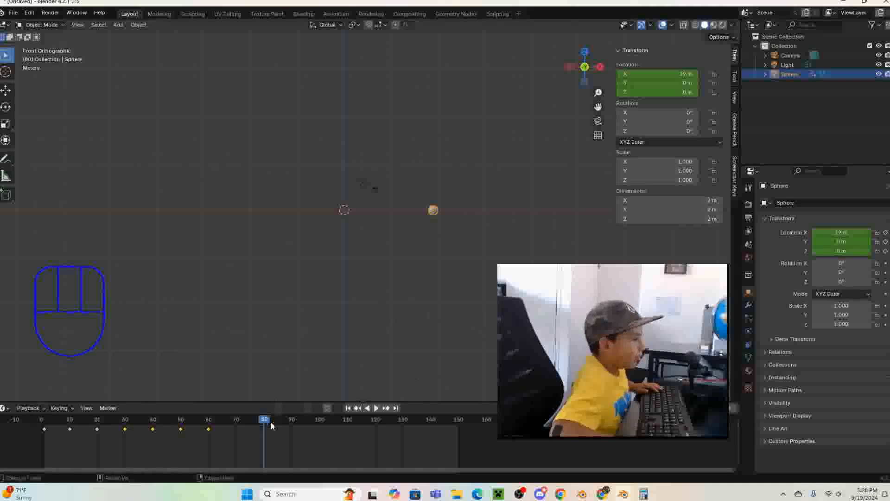
pyautogui.moveTo(265, 418); pyautogui.dragTo(237, 419)
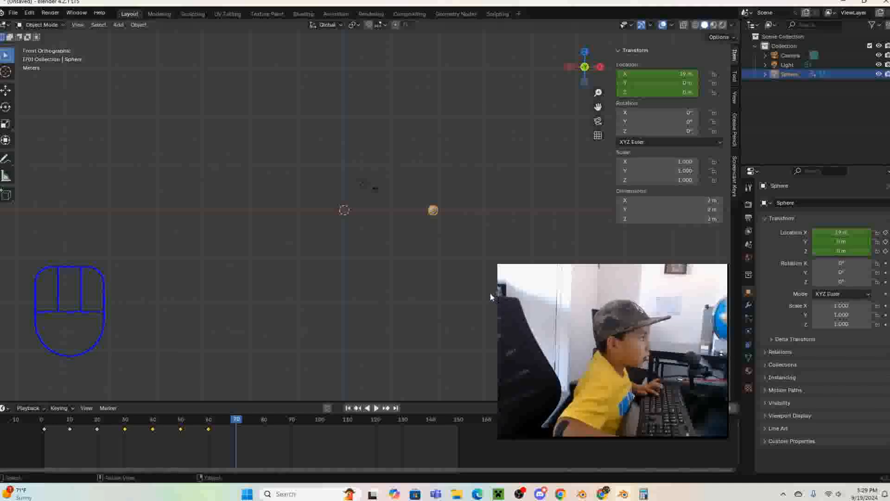
# - Try moving the sphere freehand to X 17 m, Z 3 m with a location keyframe at frame 70, and undo it
pyautogui.press('g')
pyautogui.press('ctrl')
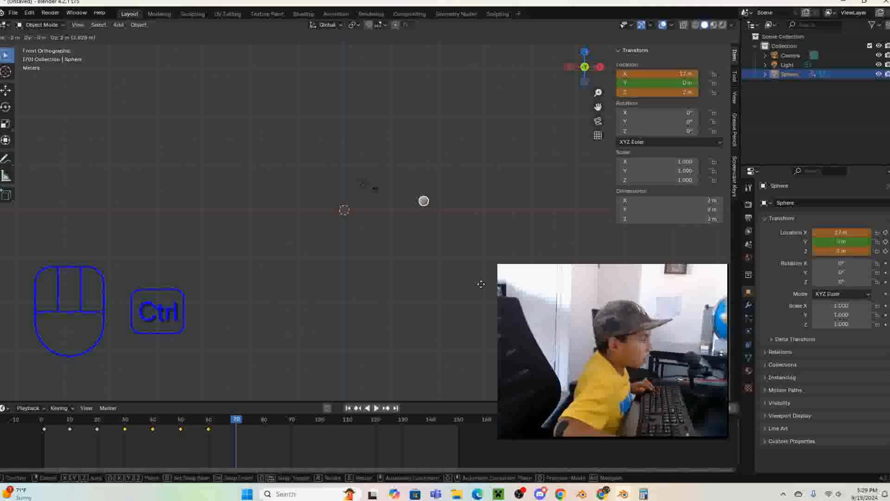
pyautogui.click(482, 278)
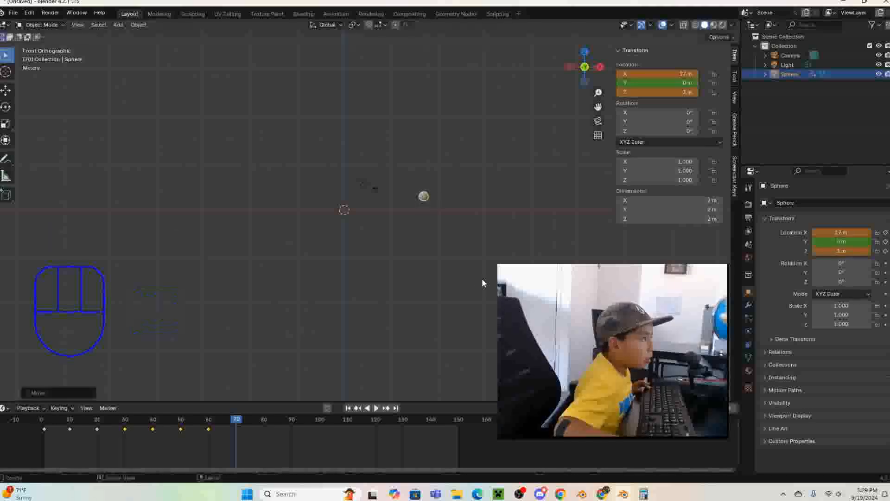
pyautogui.rightClick(649, 75)
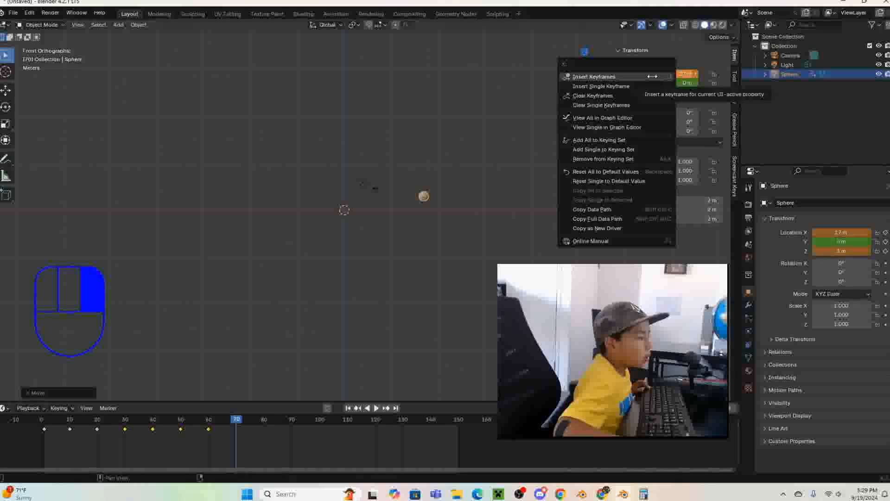
pyautogui.click(653, 76)
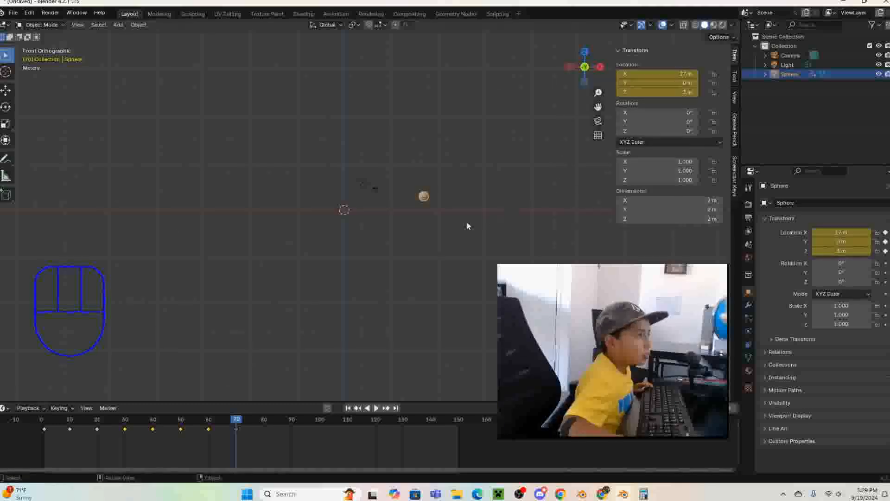
pyautogui.scroll(3, 466, 226)
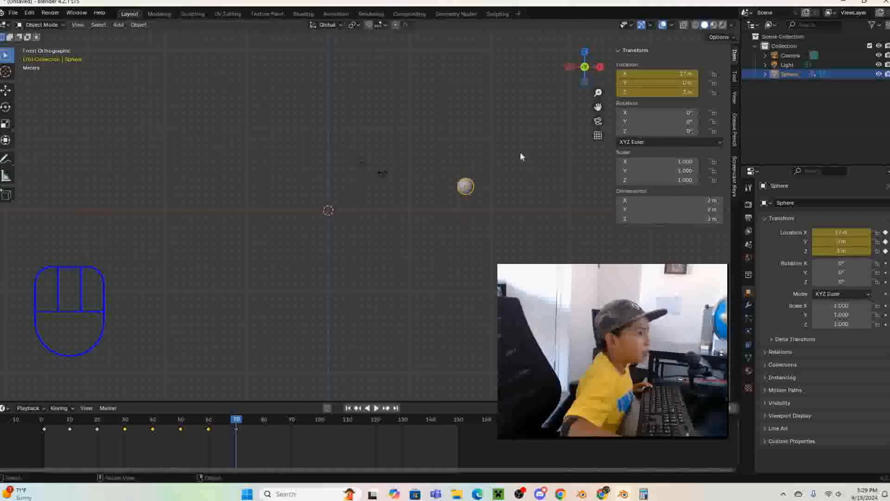
pyautogui.hotkey('ctrl', 'z')
pyautogui.hotkey('ctrl', 'z')
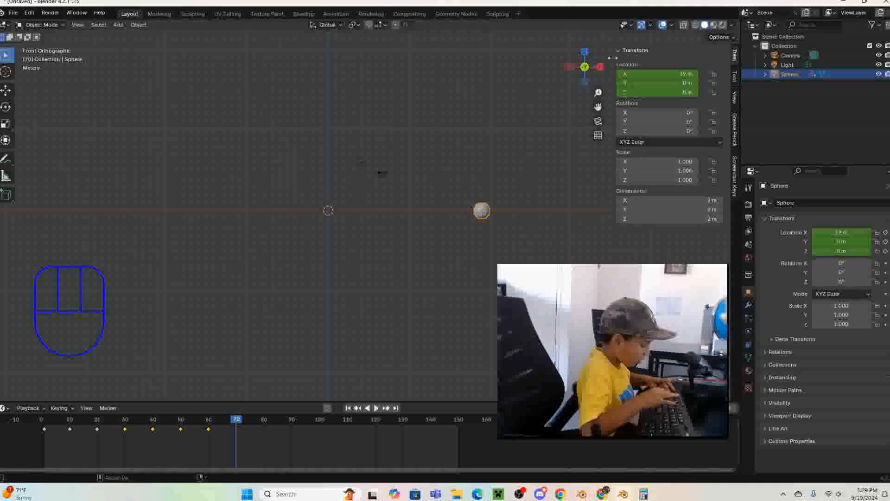
# - Set the sphere's location to Z 3 m and X 15 m at frame 70 and insert a location keyframe
pyautogui.click(657, 93)
pyautogui.write('3')
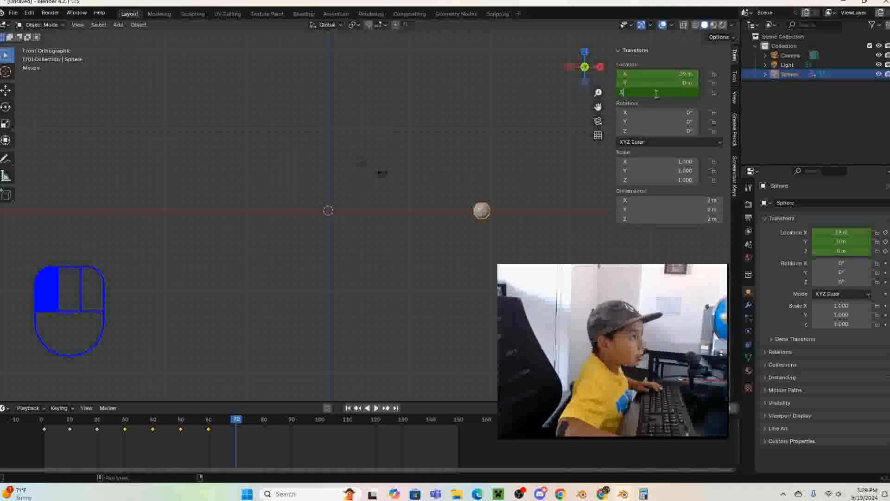
pyautogui.press('Return')
pyautogui.click(671, 73)
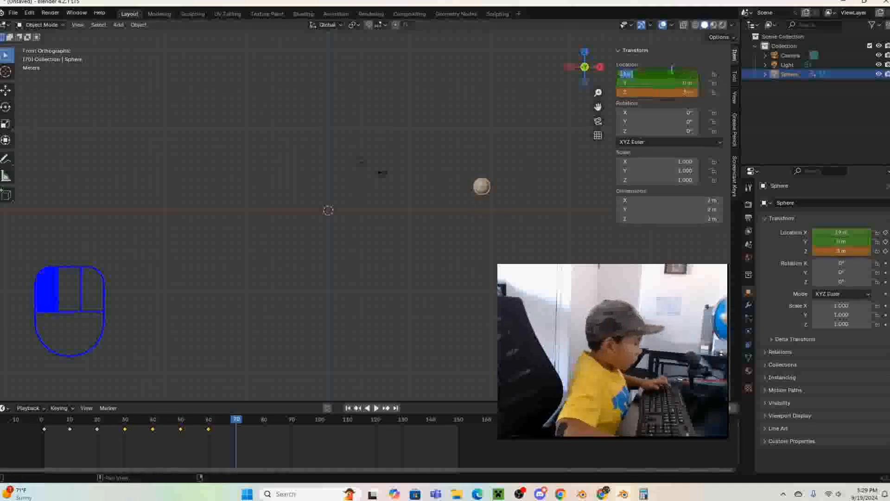
pyautogui.write('1')
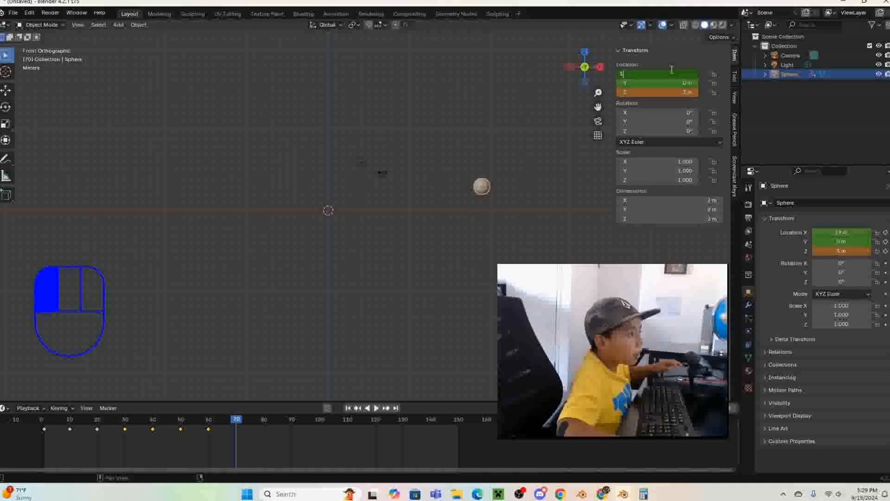
pyautogui.write('5')
pyautogui.press('Return')
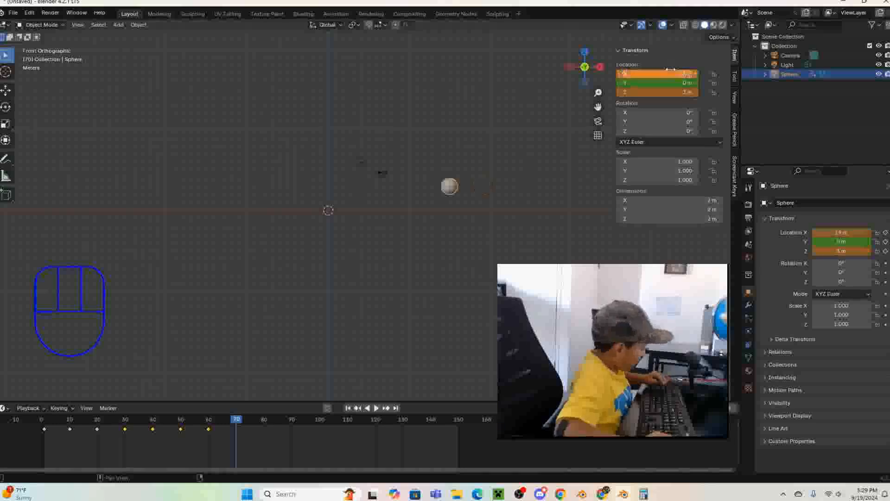
pyautogui.rightClick(671, 69)
pyautogui.click(668, 68)
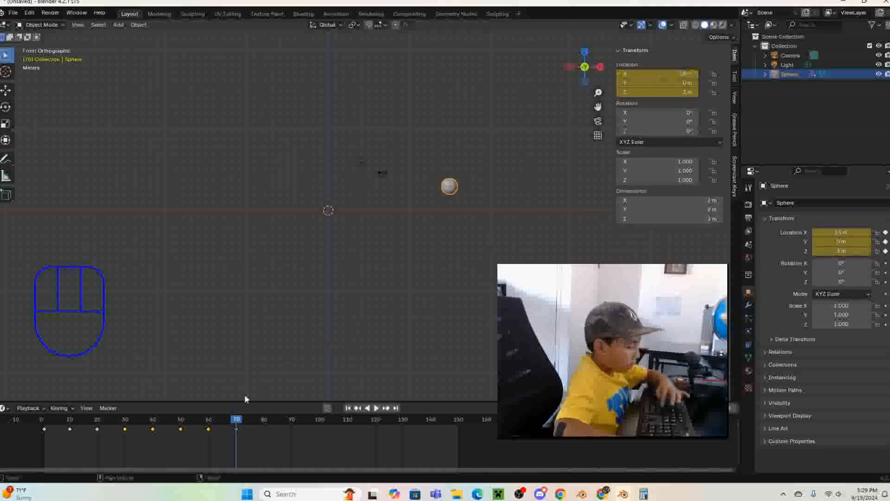
# - At frame 80, set the sphere's location to X 12 m and Z 0 m and insert a location keyframe
pyautogui.moveTo(231, 422); pyautogui.dragTo(264, 421)
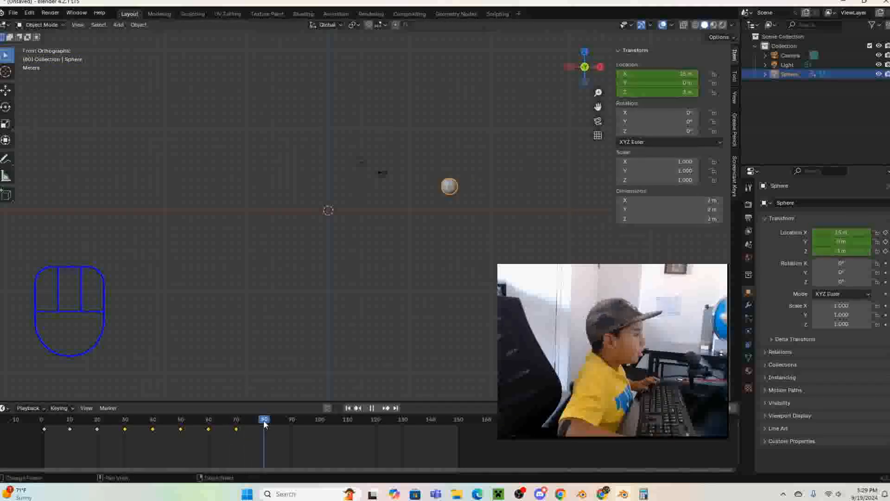
pyautogui.click(684, 70)
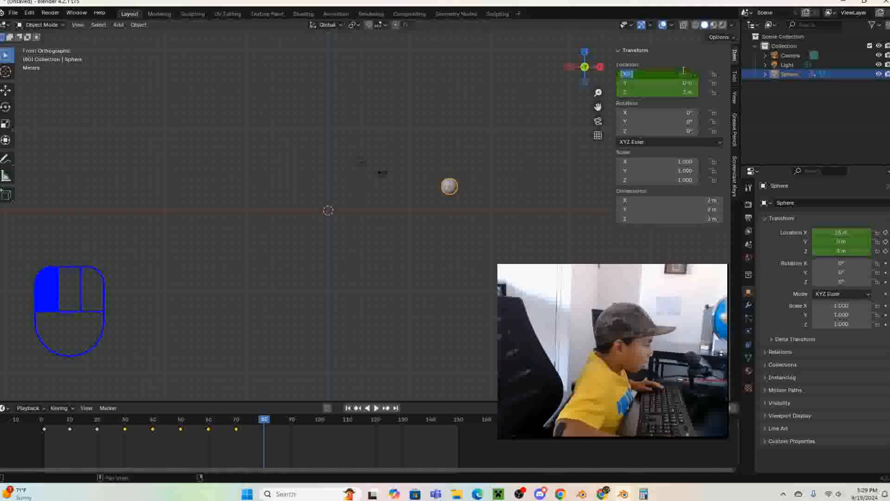
pyautogui.write('1')
pyautogui.press('Return')
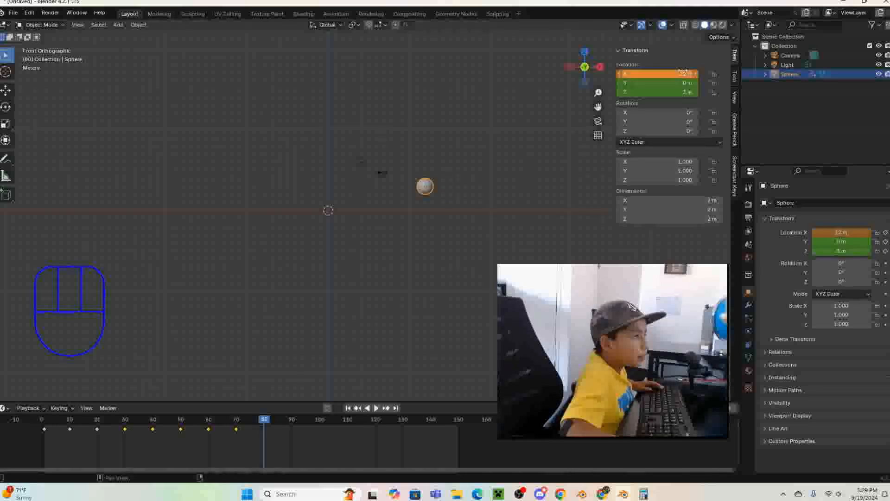
pyautogui.click(662, 85)
pyautogui.click(663, 97)
pyautogui.click(663, 97)
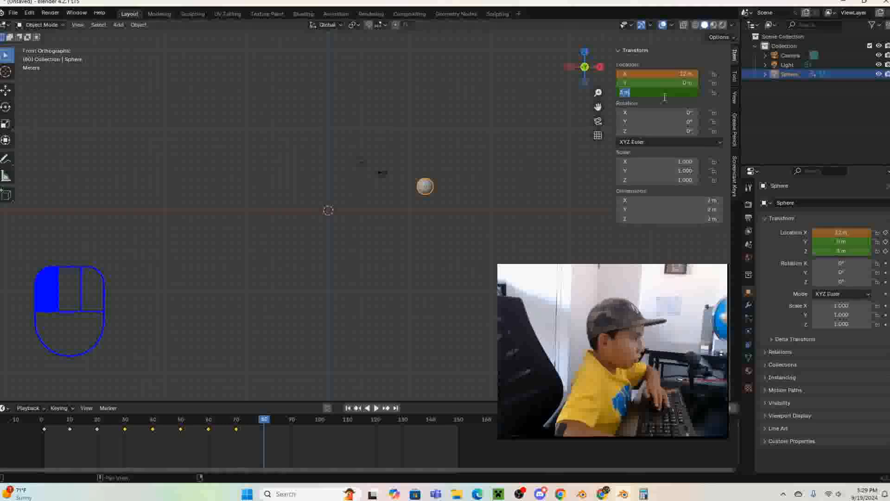
pyautogui.write('3')
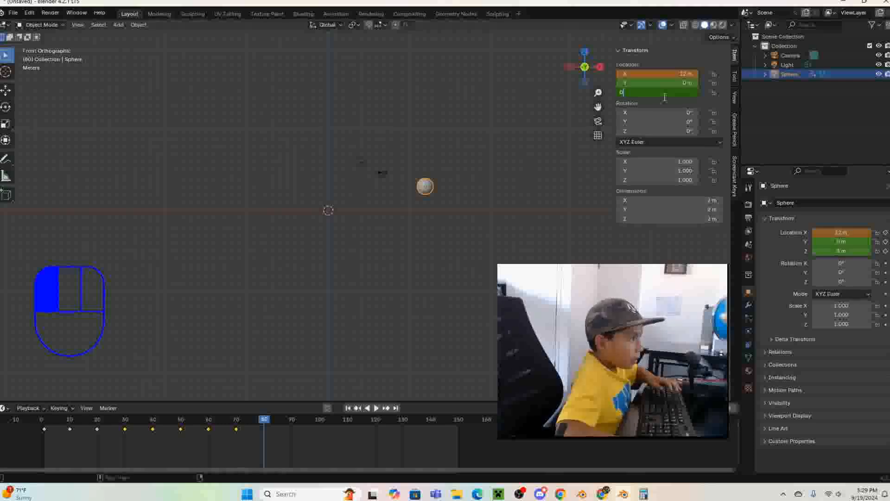
pyautogui.click(637, 113)
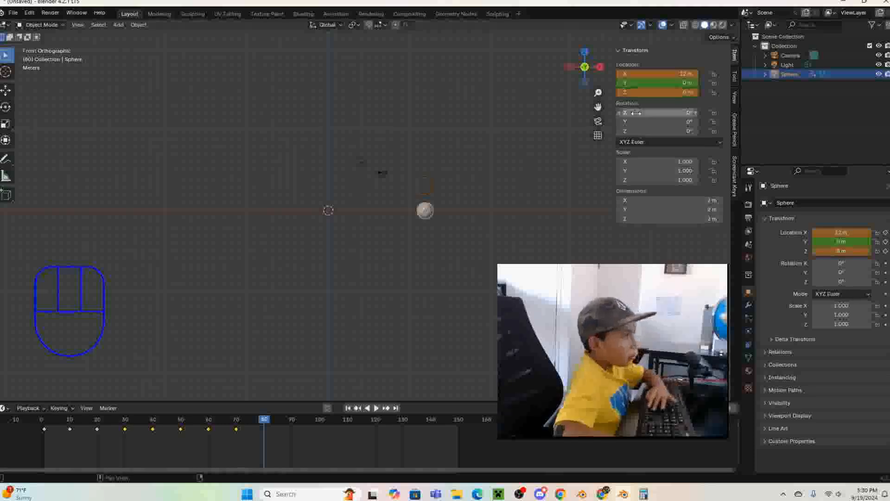
pyautogui.rightClick(684, 81)
pyautogui.click(603, 67)
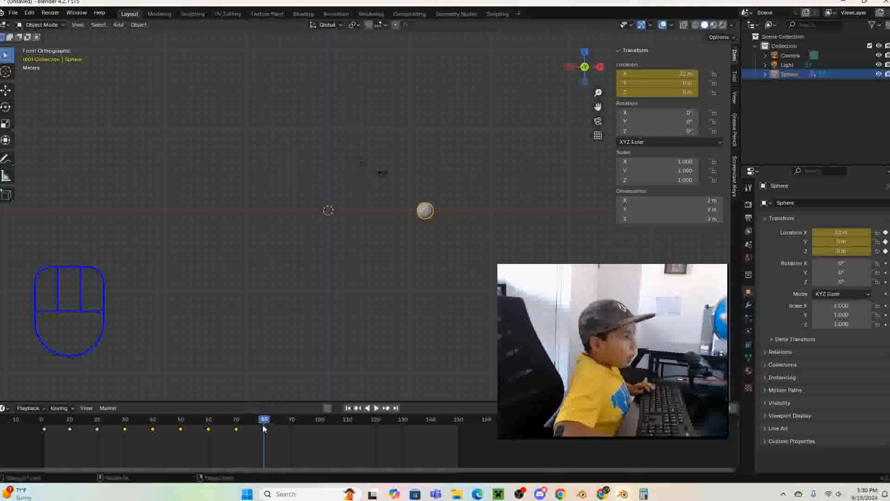
pyautogui.moveTo(263, 424)
pyautogui.mouseDown()
pyautogui.moveTo(294, 422)
pyautogui.moveTo(118, 435)
pyautogui.moveTo(208, 426)
pyautogui.moveTo(154, 445)
pyautogui.moveTo(96, 446)
pyautogui.moveTo(279, 423)
pyautogui.moveTo(249, 427)
pyautogui.moveTo(265, 425)
pyautogui.mouseUp()
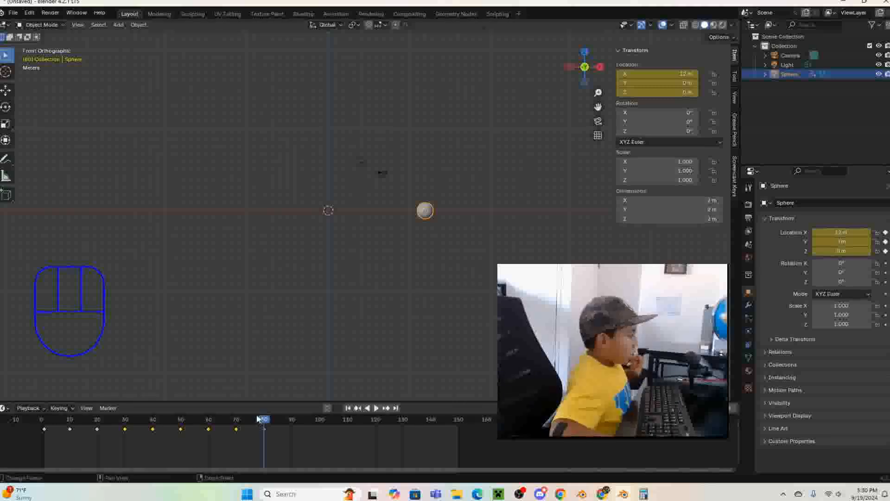
# - At frame 90, set the sphere's location to X 9 m and Z 3 m and insert a location keyframe
pyautogui.moveTo(263, 422); pyautogui.dragTo(292, 422)
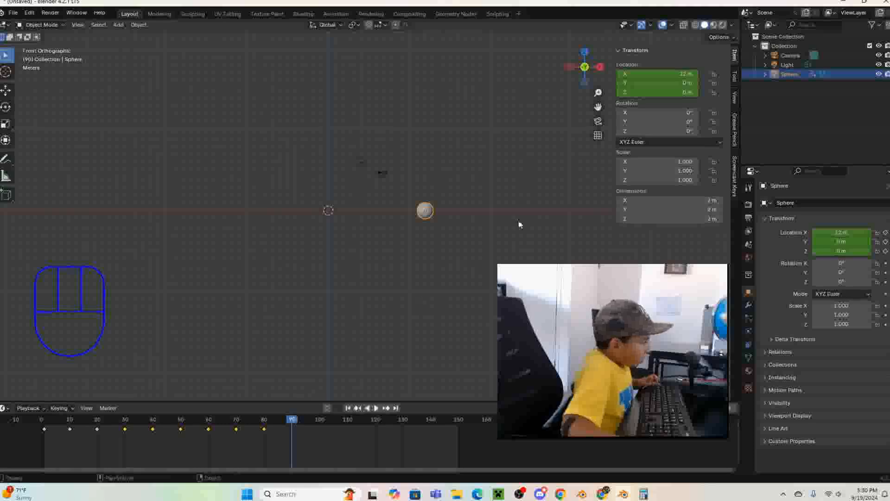
pyautogui.click(663, 76)
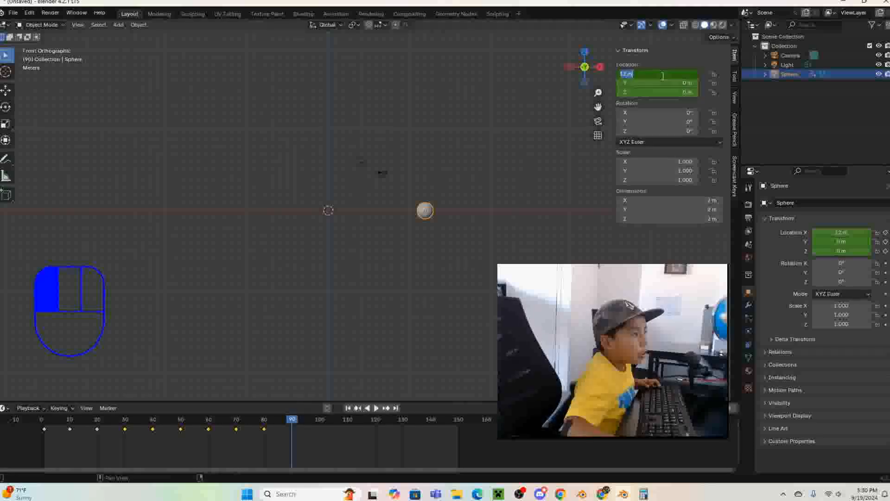
pyautogui.write('6')
pyautogui.press('Return')
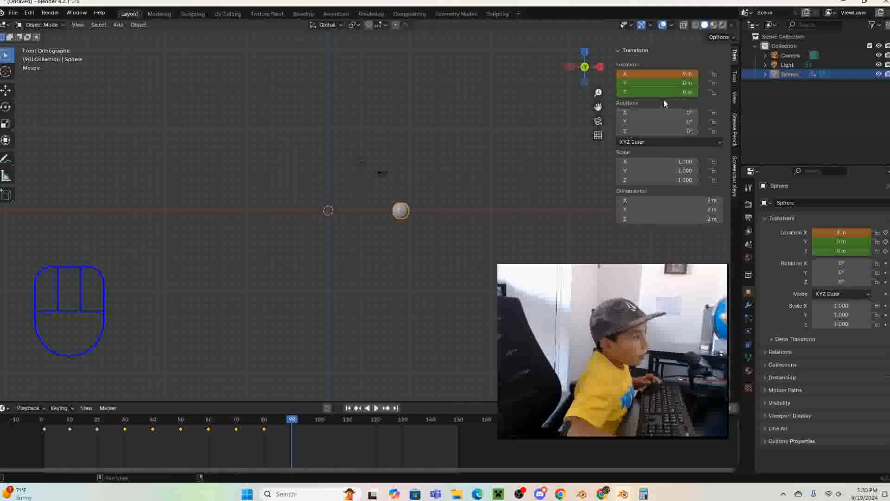
pyautogui.click(660, 93)
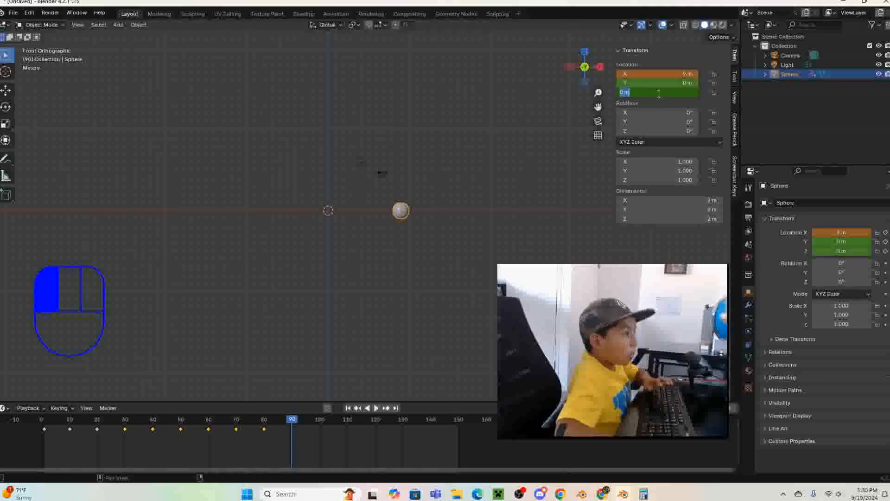
pyautogui.write('3')
pyautogui.press('Return')
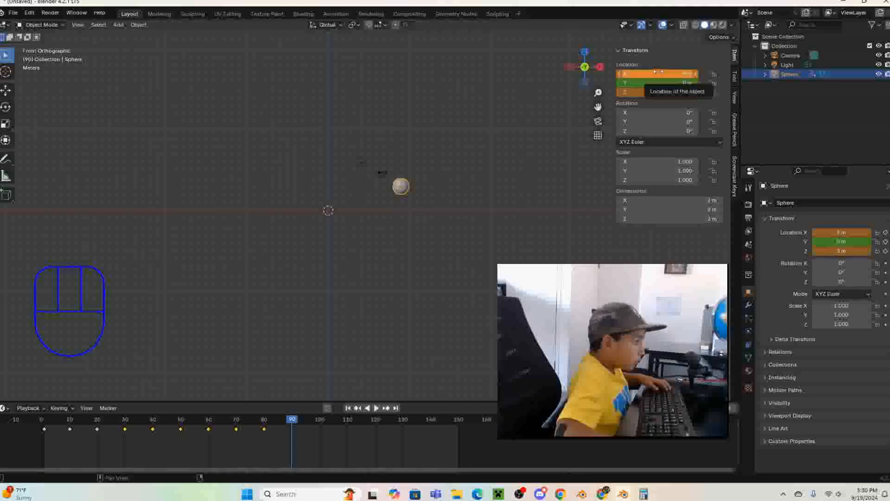
pyautogui.rightClick(663, 73)
pyautogui.click(664, 73)
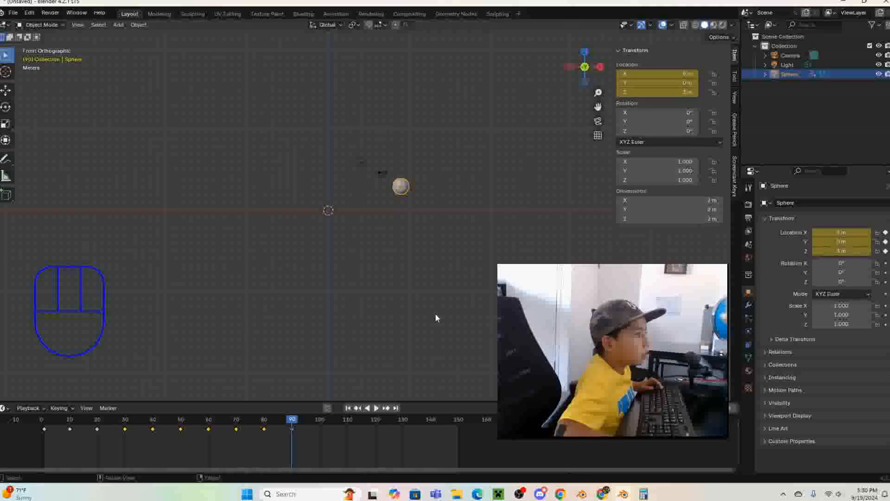
# - At frame 100, set the sphere's location to X 6 m and Z 0 m and insert a location keyframe
pyautogui.moveTo(292, 420); pyautogui.dragTo(319, 423)
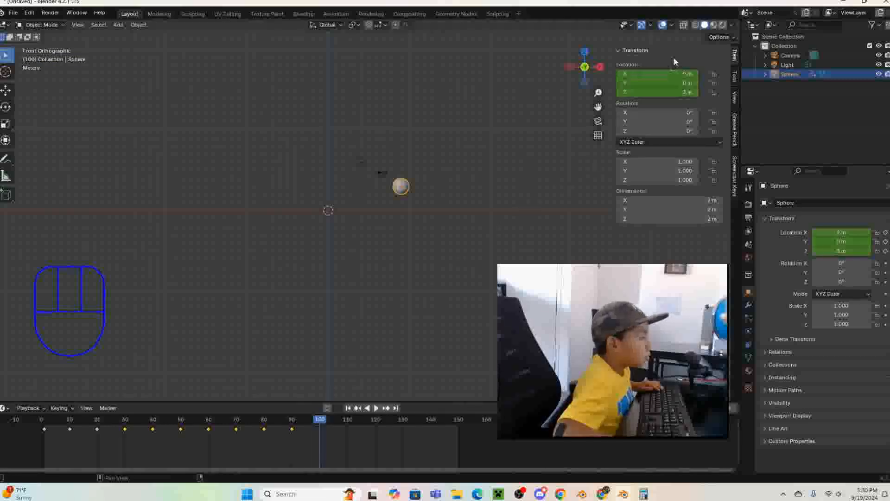
pyautogui.click(681, 73)
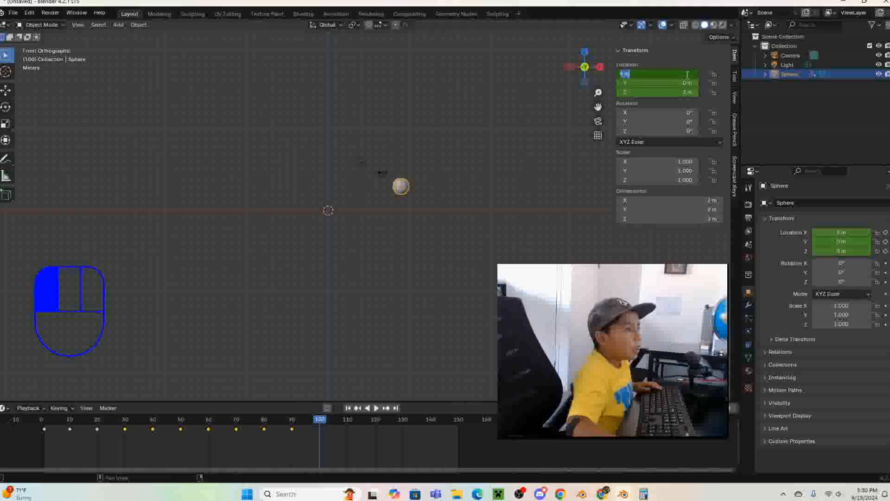
pyautogui.write('6')
pyautogui.press('Return')
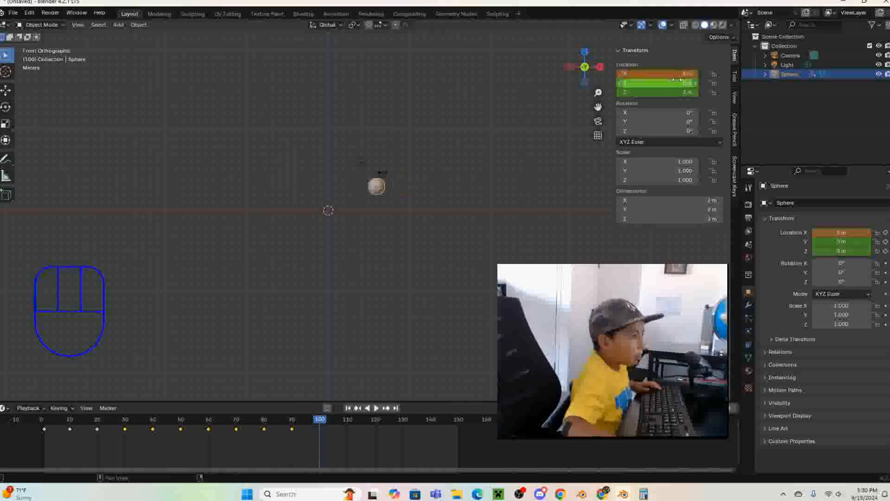
pyautogui.click(677, 92)
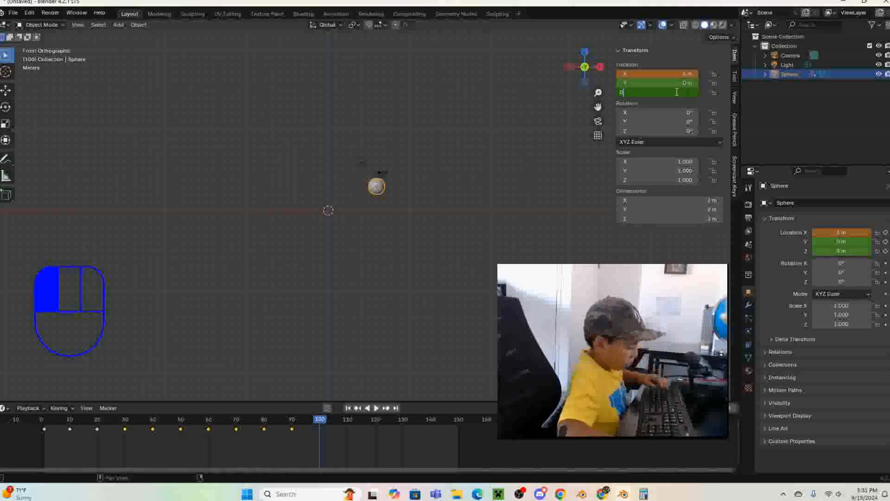
pyautogui.press('Return')
pyautogui.rightClick(683, 73)
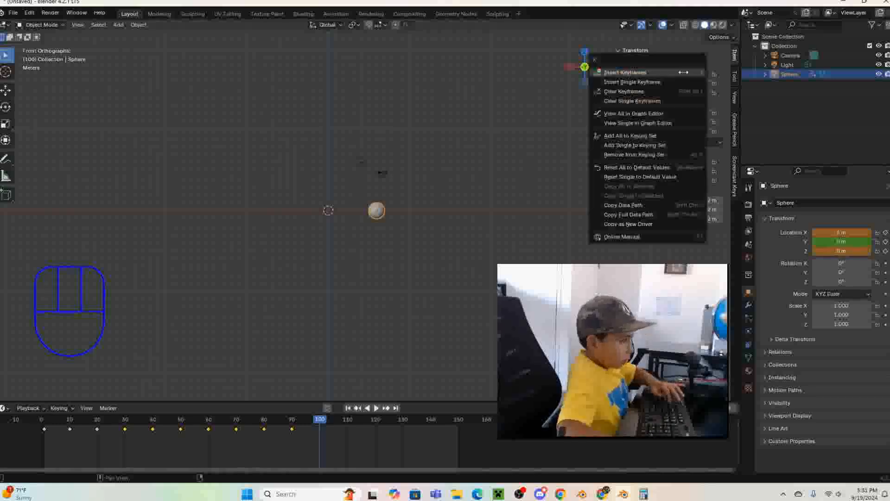
pyautogui.click(683, 72)
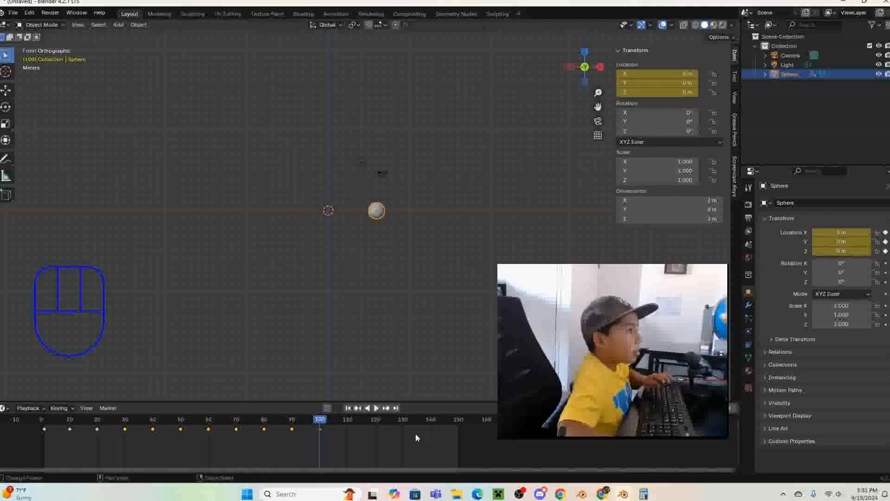
# - At frame 110, set the sphere's location to X 3 m and Z 3 m and insert a location keyframe
pyautogui.moveTo(317, 423); pyautogui.dragTo(349, 426)
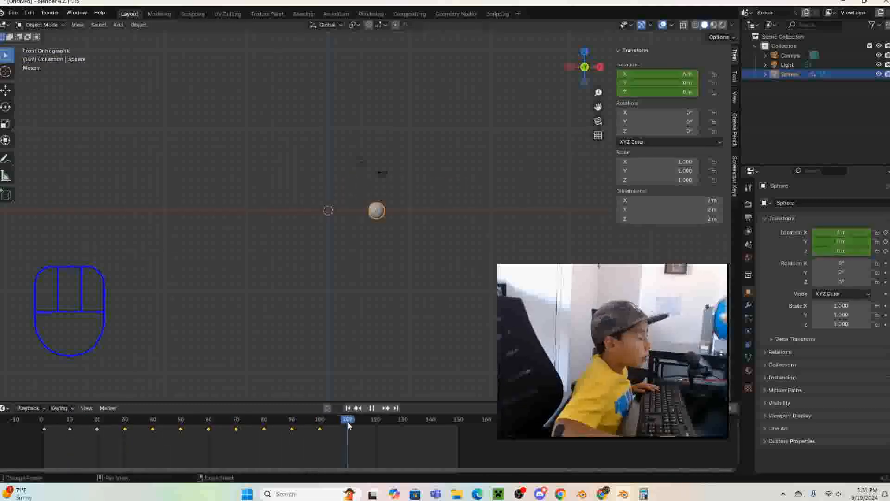
pyautogui.click(656, 74)
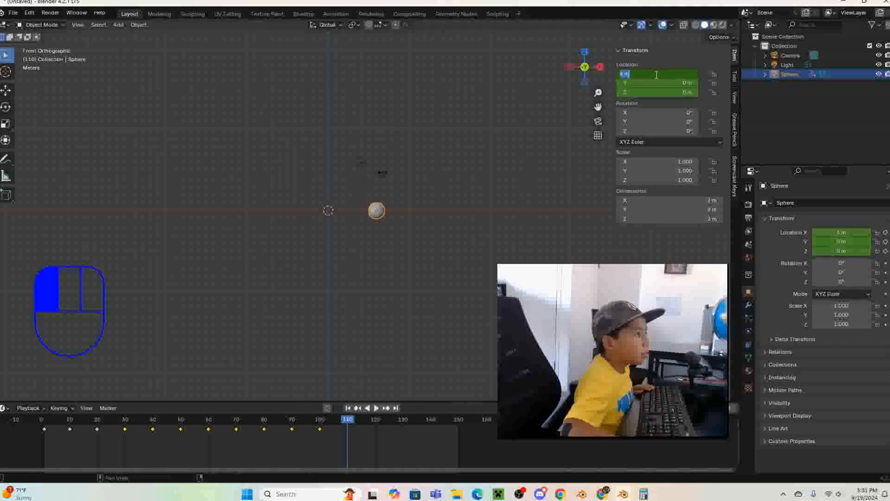
pyautogui.write('5')
pyautogui.press('Return')
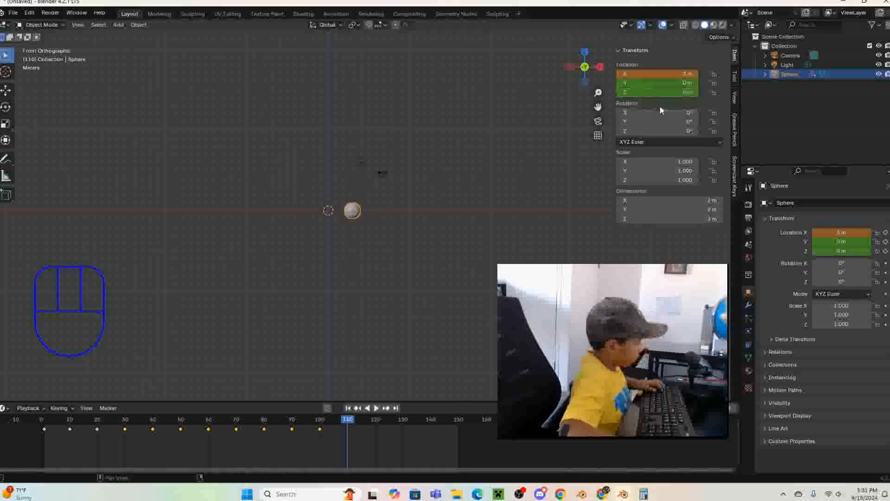
pyautogui.click(651, 93)
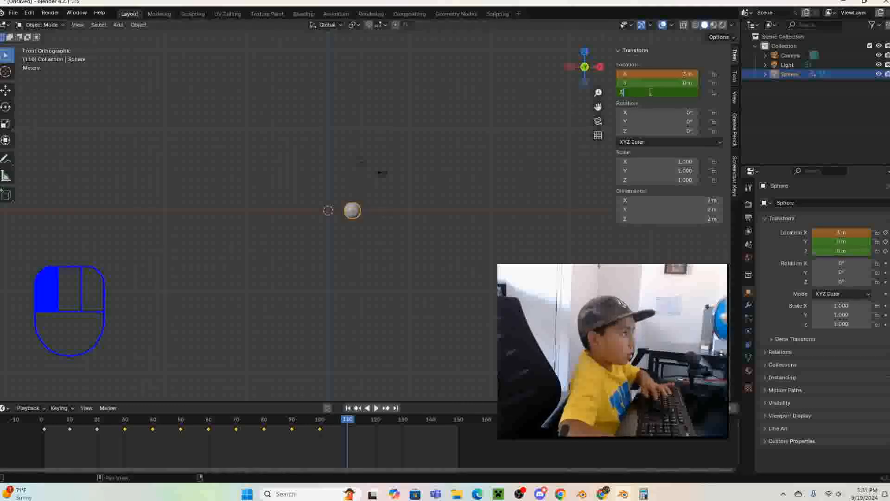
pyautogui.write('3')
pyautogui.press('Return')
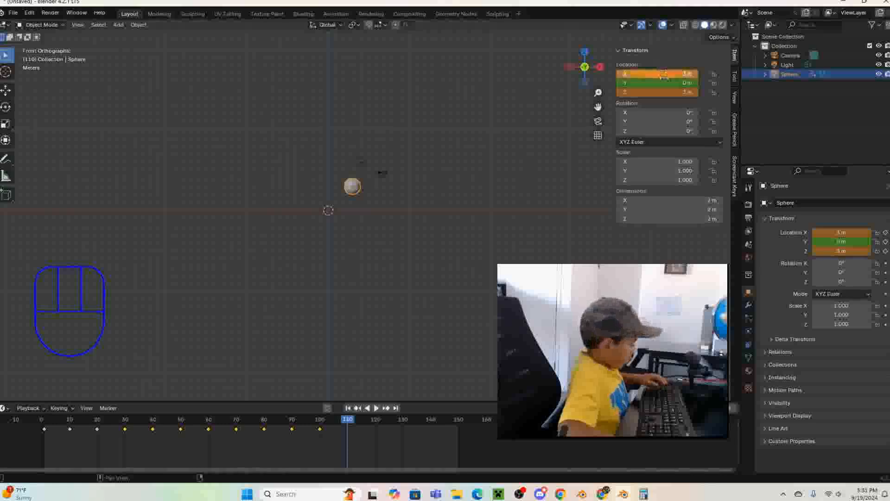
pyautogui.rightClick(664, 75)
pyautogui.click(664, 76)
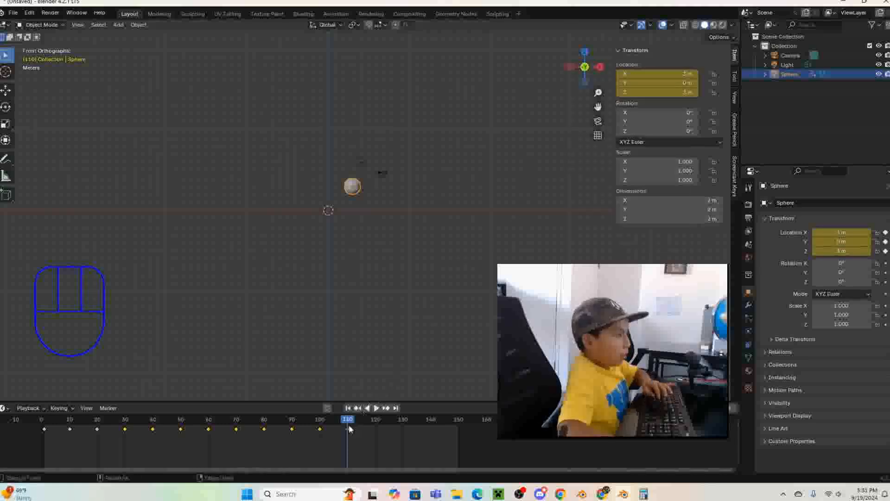
# - At frame 120, set the sphere's X, Y and Z location to 0 m and insert a location keyframe
pyautogui.moveTo(351, 429); pyautogui.dragTo(376, 424)
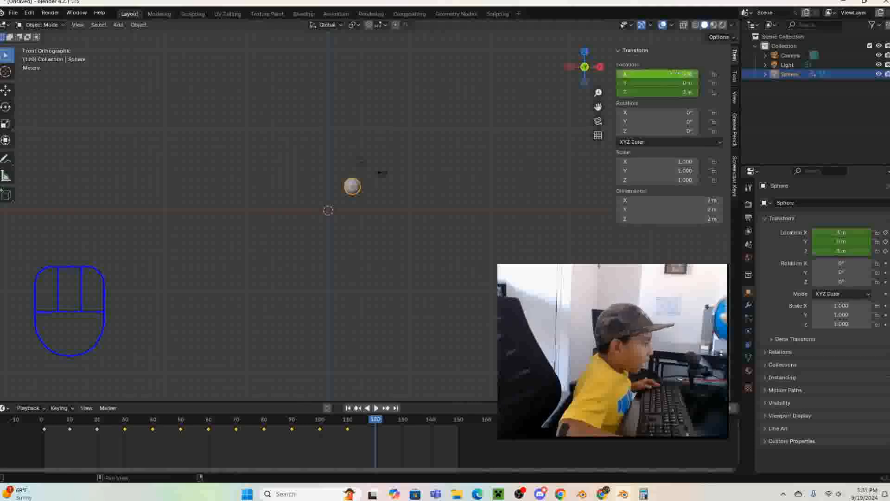
pyautogui.moveTo(672, 72)
pyautogui.mouseDown()
pyautogui.moveTo(668, 91)
pyautogui.moveTo(672, 72)
pyautogui.mouseUp()
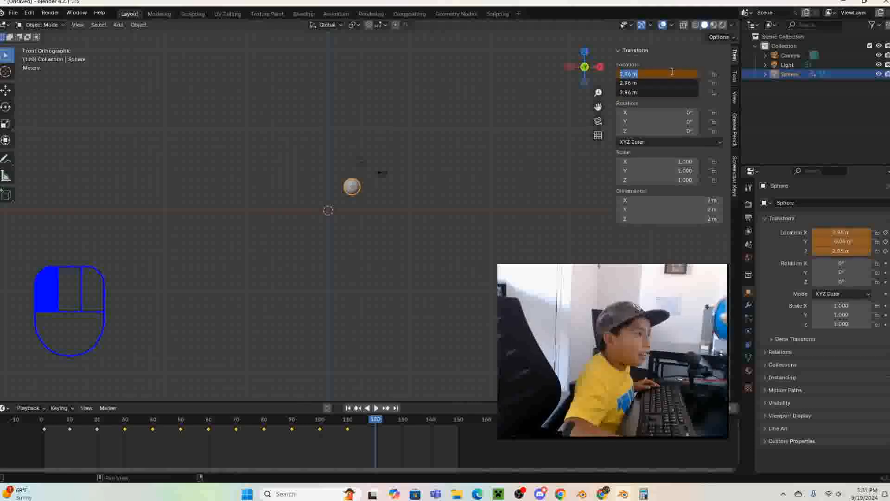
pyautogui.write('0')
pyautogui.press('Return')
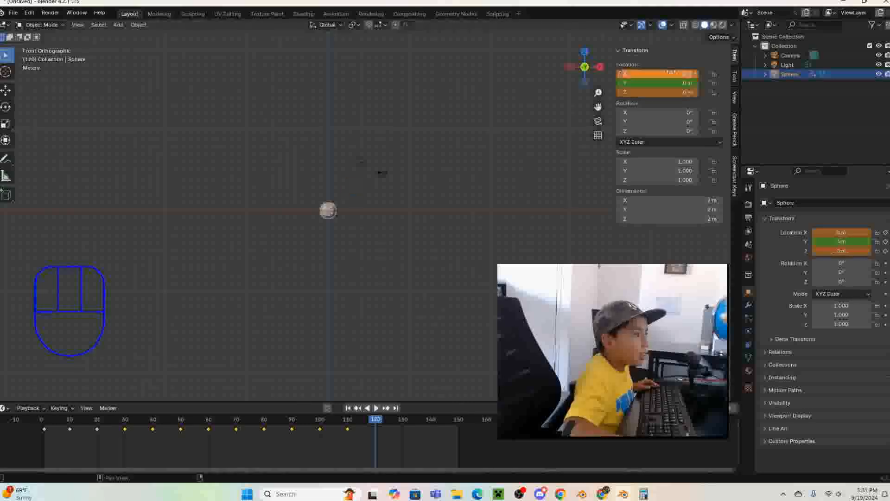
pyautogui.rightClick(672, 72)
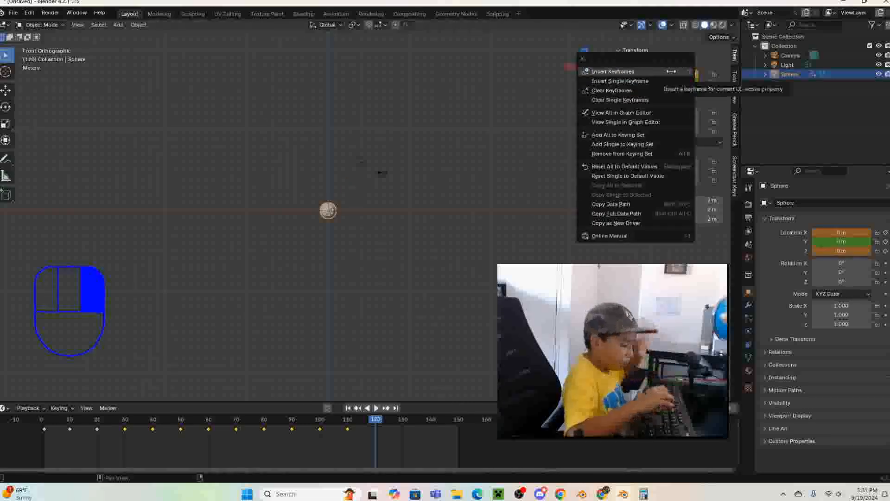
pyautogui.click(671, 71)
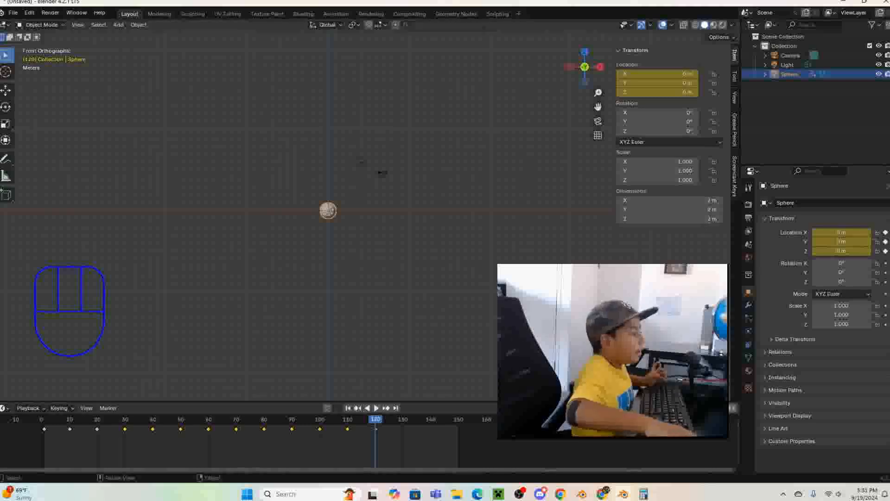
# - Set the animation's end frame to 120, then play the bounce animation and stop it
pyautogui.click(715, 408)
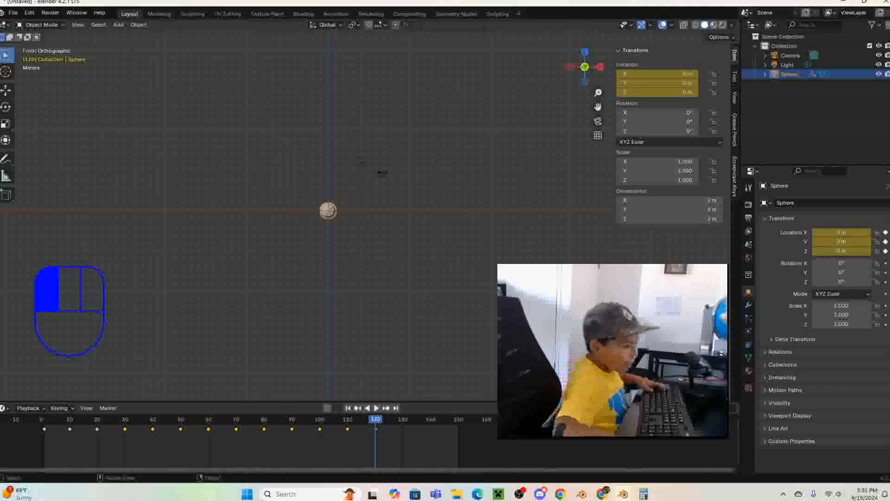
pyautogui.press('Return')
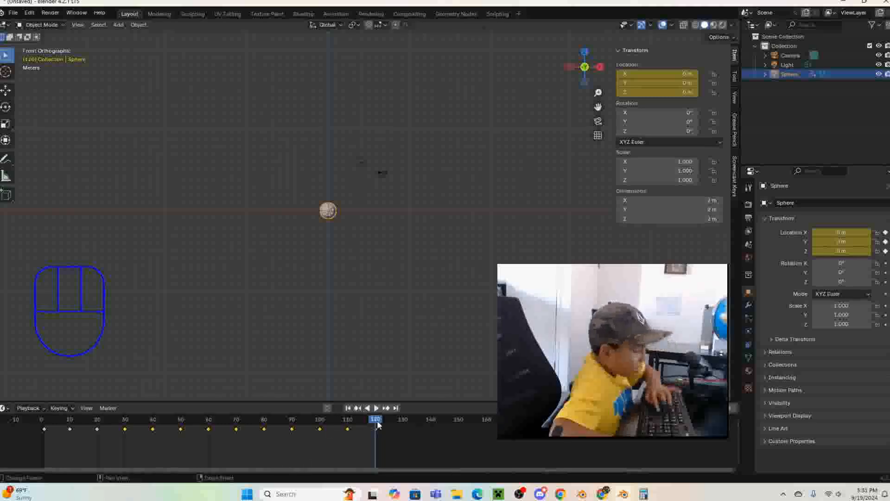
pyautogui.press('space')
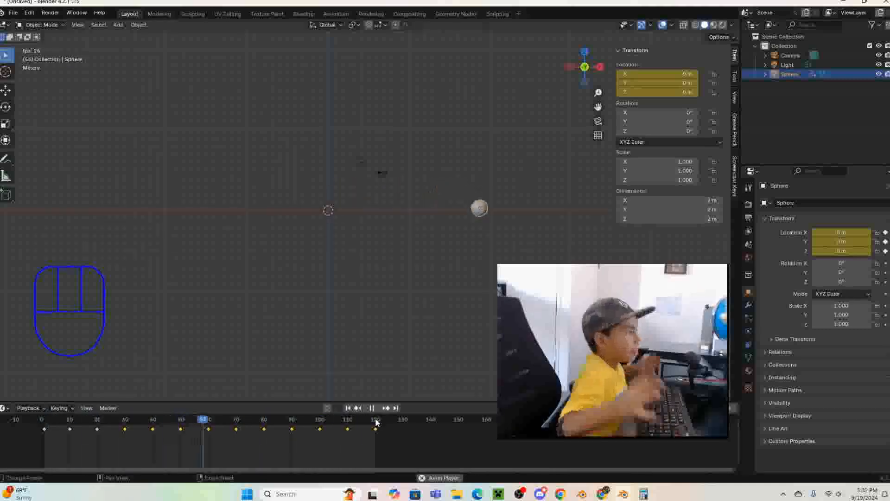
pyautogui.press('space')
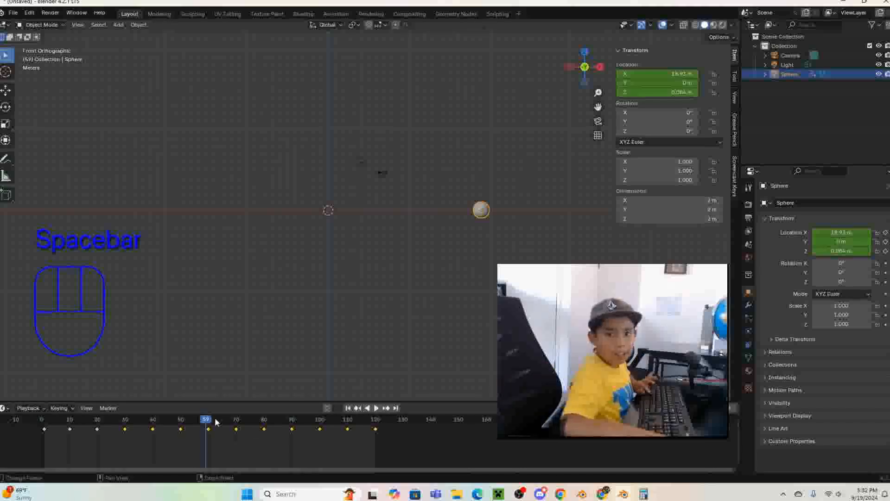
# - Return to frame 0, delete all of the sphere's keyframes and delete the sphere itself
pyautogui.moveTo(201, 420); pyautogui.dragTo(41, 420)
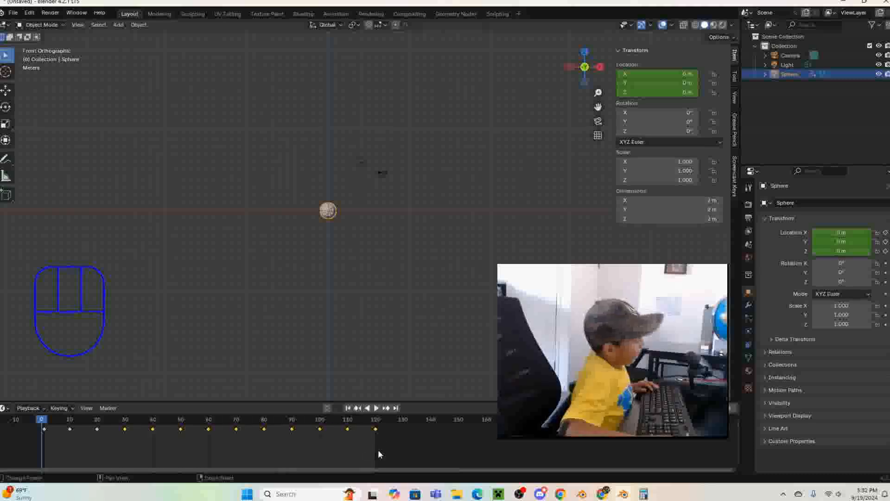
pyautogui.moveTo(378, 450); pyautogui.dragTo(32, 427)
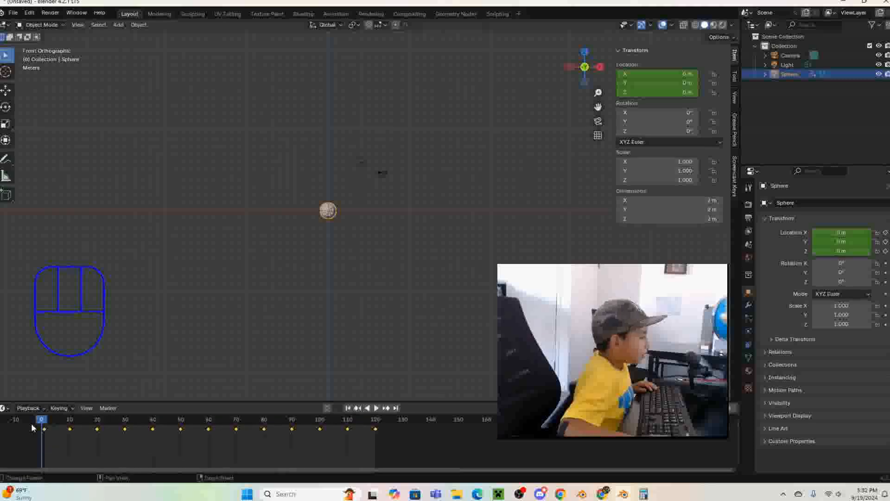
pyautogui.press('Delete')
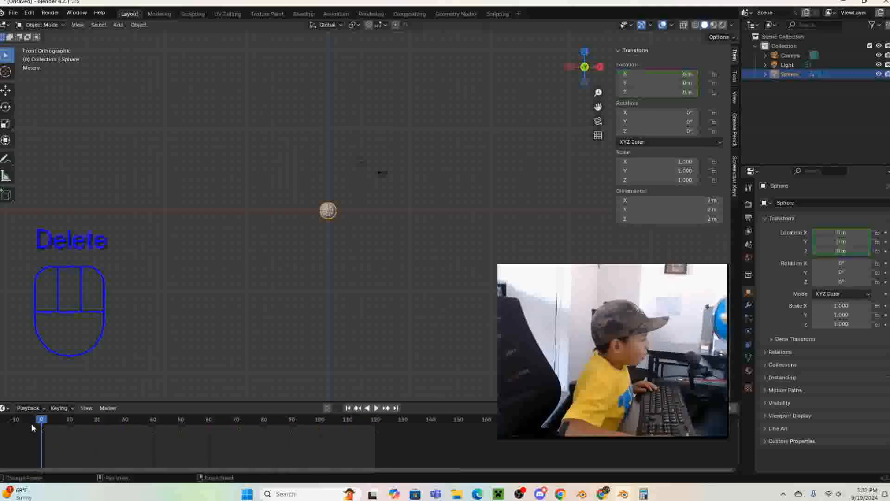
pyautogui.press('Delete')
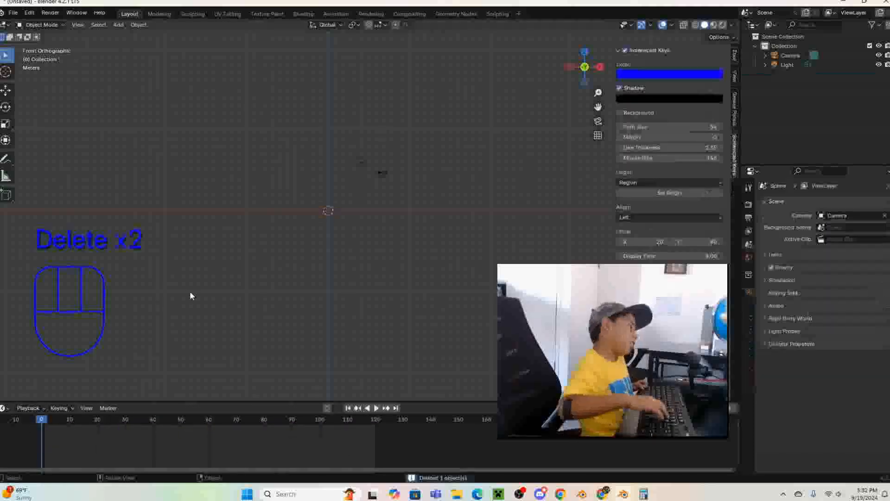
# - Extend the animation's end frame well past 120 and move to frame 1
pyautogui.press('shift')
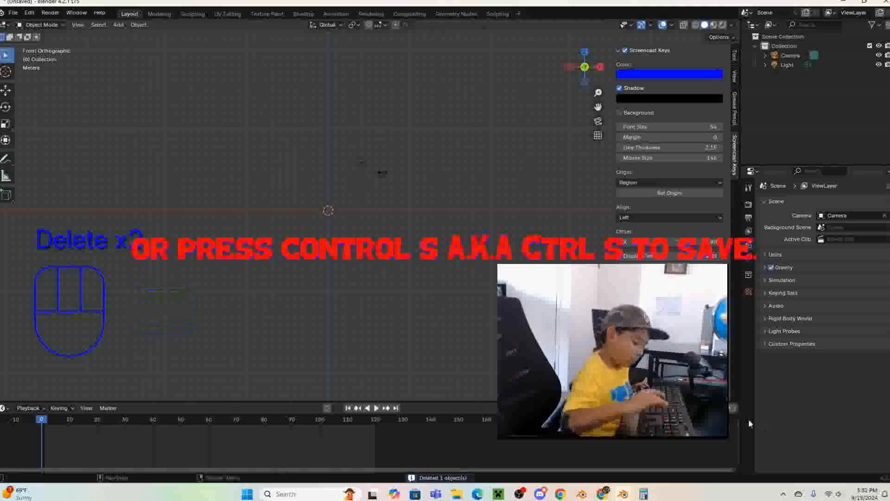
pyautogui.click(722, 408)
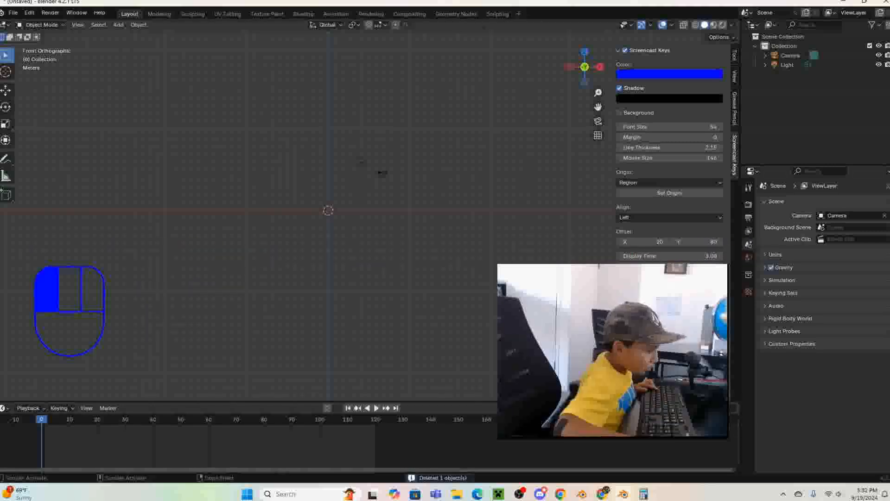
pyautogui.press('Return')
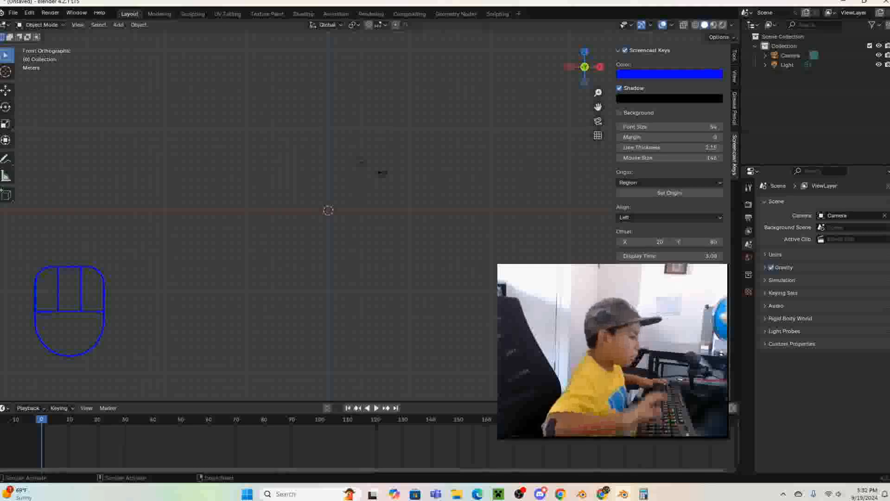
pyautogui.click(45, 420)
pyautogui.press('shift')
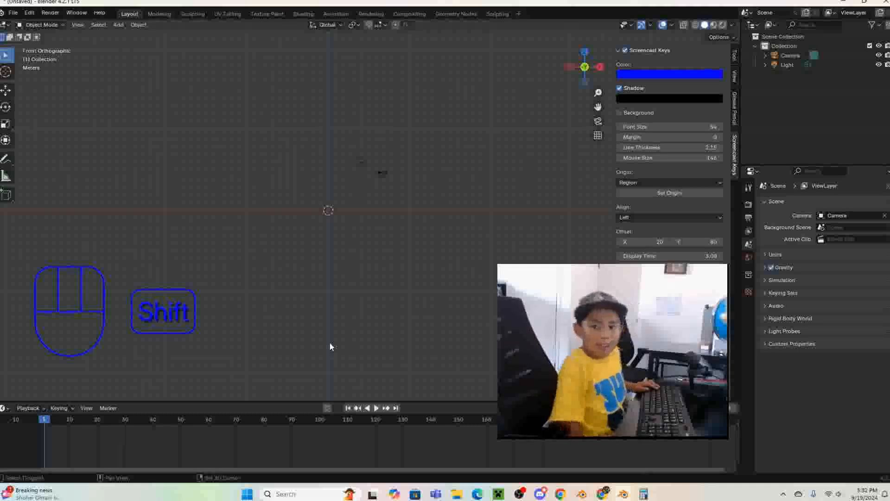
# - Add a Monkey mesh at the world origin and frame it in the viewport
pyautogui.hotkey('shift', 'a')
pyautogui.moveTo(330, 343)
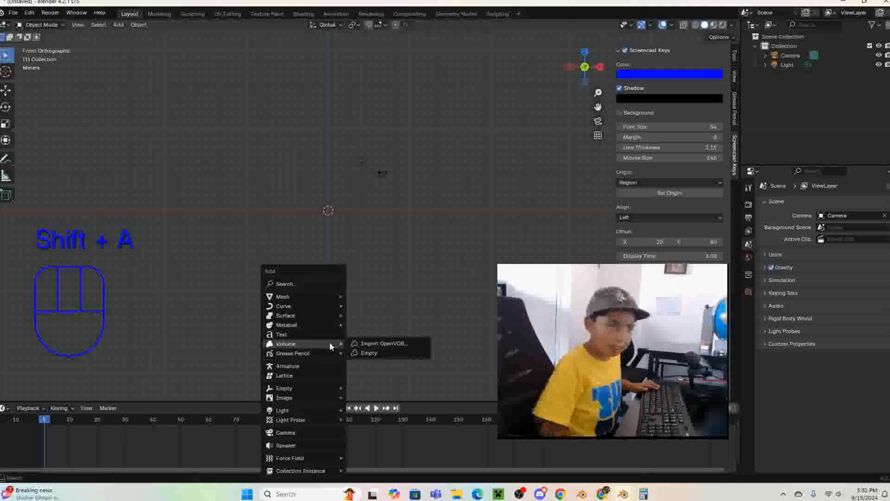
pyautogui.moveTo(295, 306)
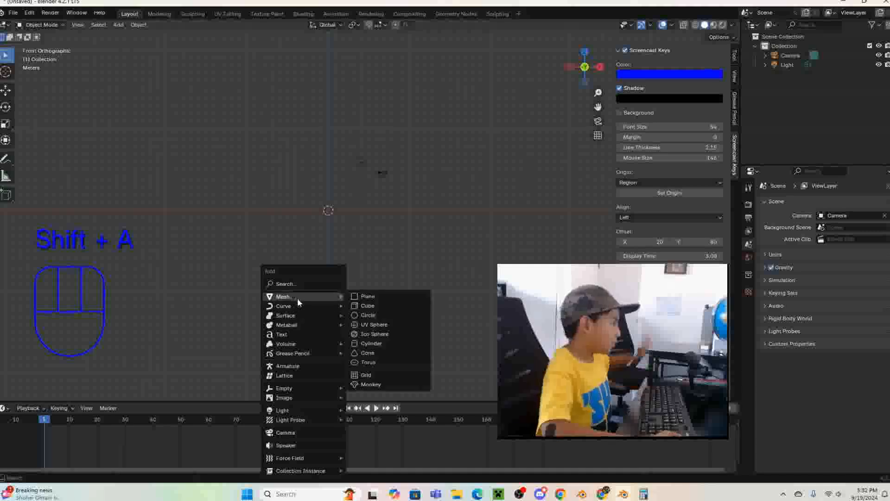
pyautogui.click(370, 385)
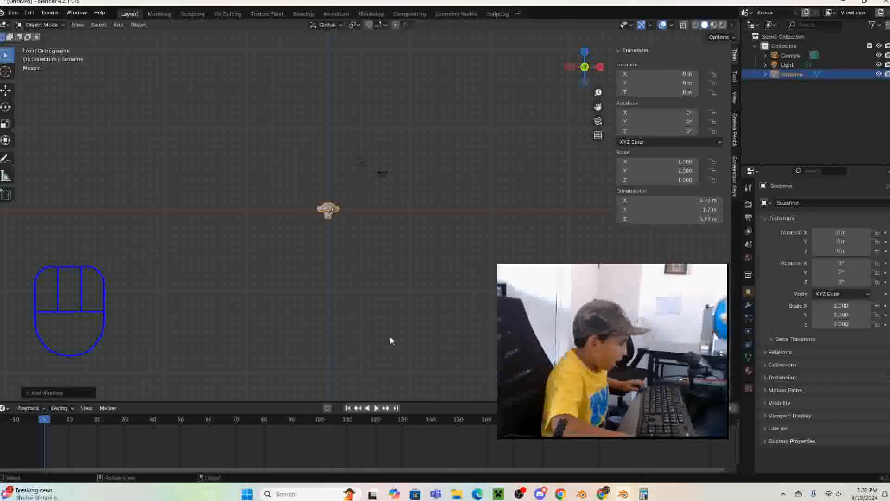
pyautogui.moveTo(390, 336); pyautogui.dragTo(453, 285, button='middle')
pyautogui.scroll(3, 455, 342)
pyautogui.press('KP_Decimal')
pyautogui.scroll(-3, 453, 286)
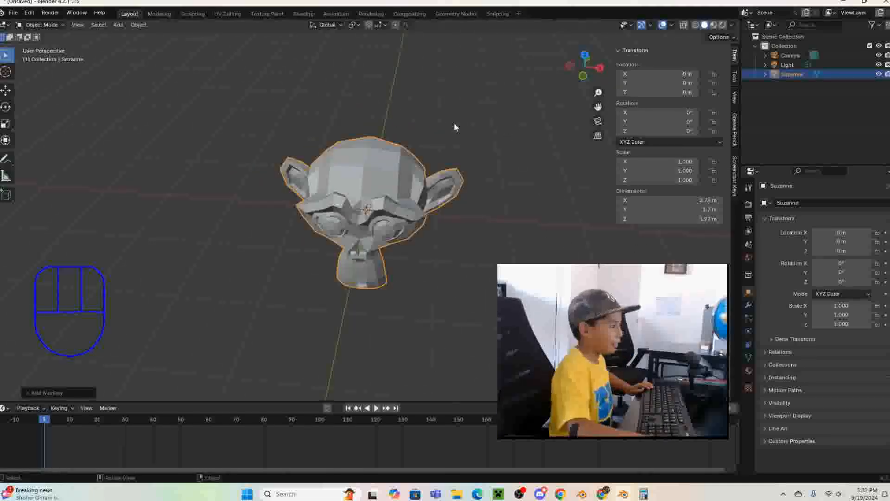
# - In front view, insert a rotation keyframe for the unrotated monkey at frame 1
pyautogui.press('KP_1')
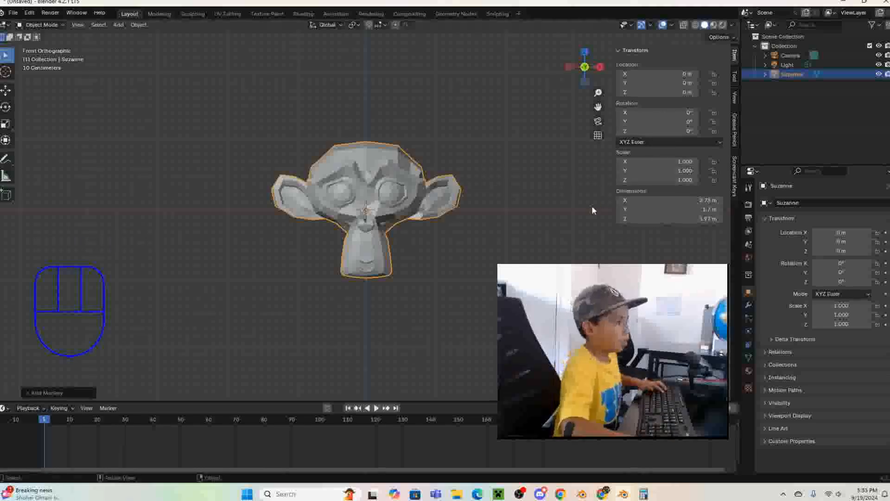
pyautogui.rightClick(636, 112)
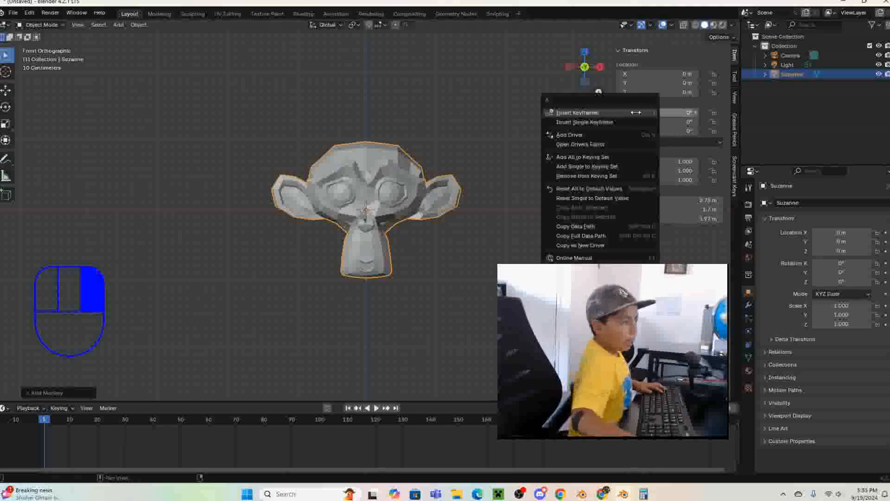
pyautogui.click(639, 114)
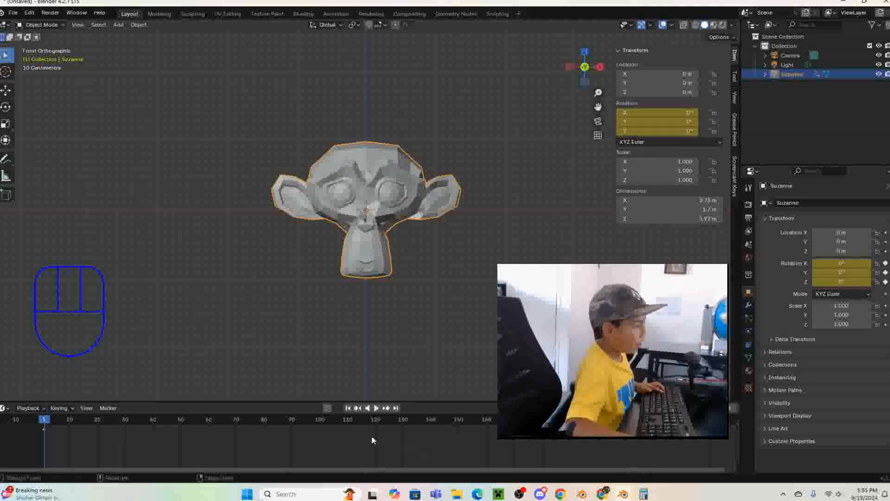
# - At frame 20, set the monkey's Z rotation to 360° and insert a rotation keyframe
pyautogui.click(42, 423)
pyautogui.moveTo(42, 423); pyautogui.dragTo(97, 430)
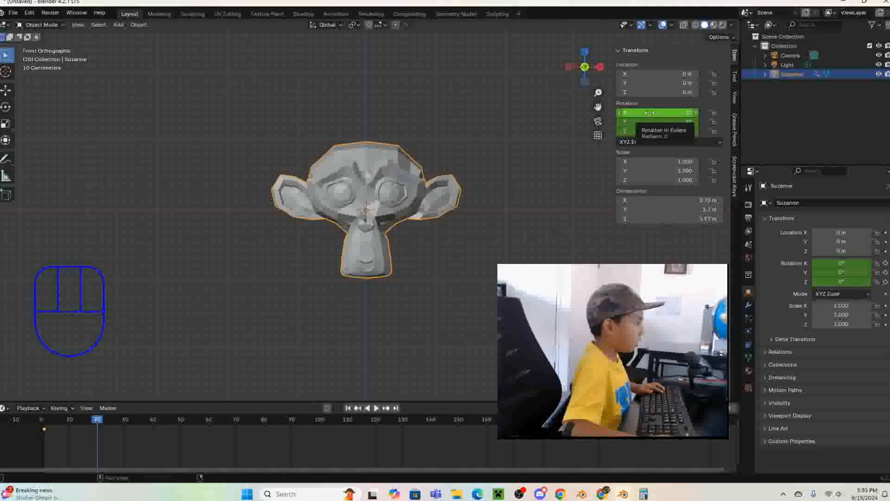
pyautogui.moveTo(649, 113); pyautogui.dragTo(646, 131)
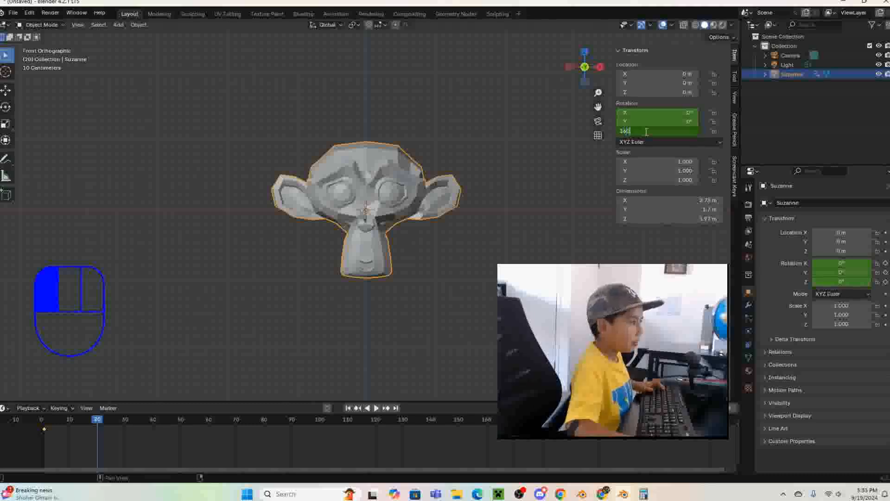
pyautogui.write('360')
pyautogui.press('Return')
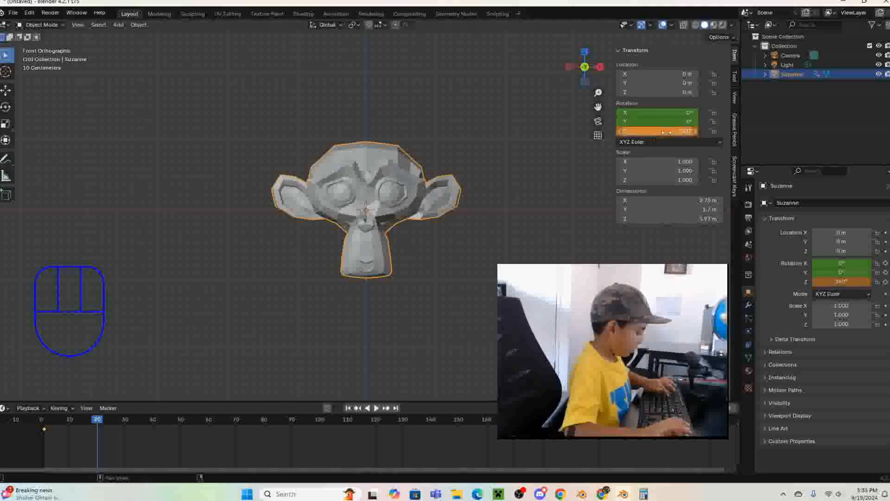
pyautogui.rightClick(667, 131)
pyautogui.click(667, 132)
# - Play the monkey's Z spin from the start of the timeline and stop it after the second keyframe
pyautogui.hotkey('shift', 'Left')
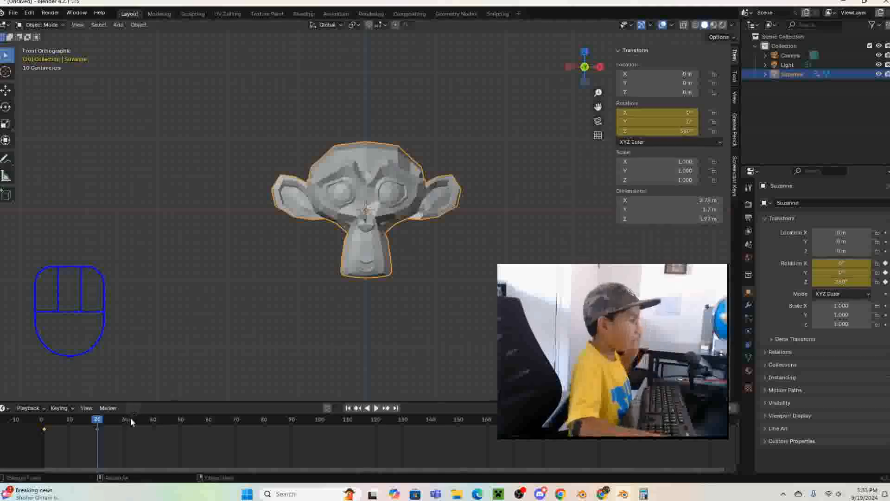
pyautogui.press('space')
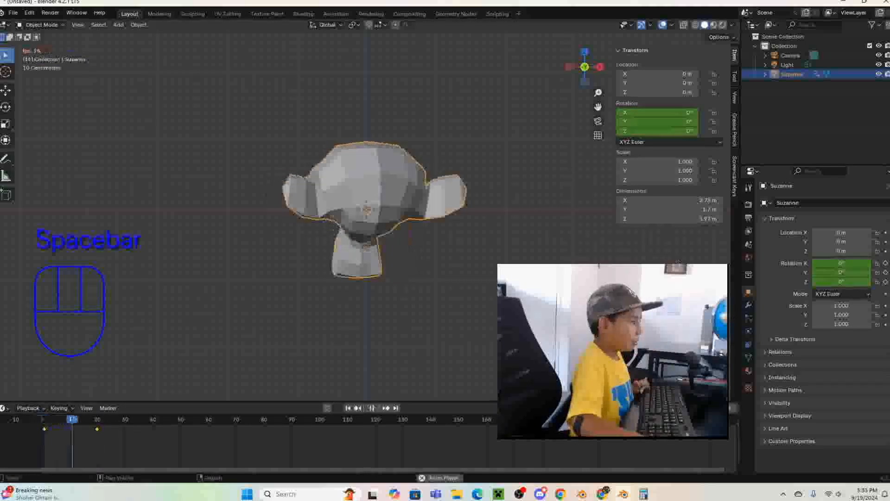
pyautogui.press('space')
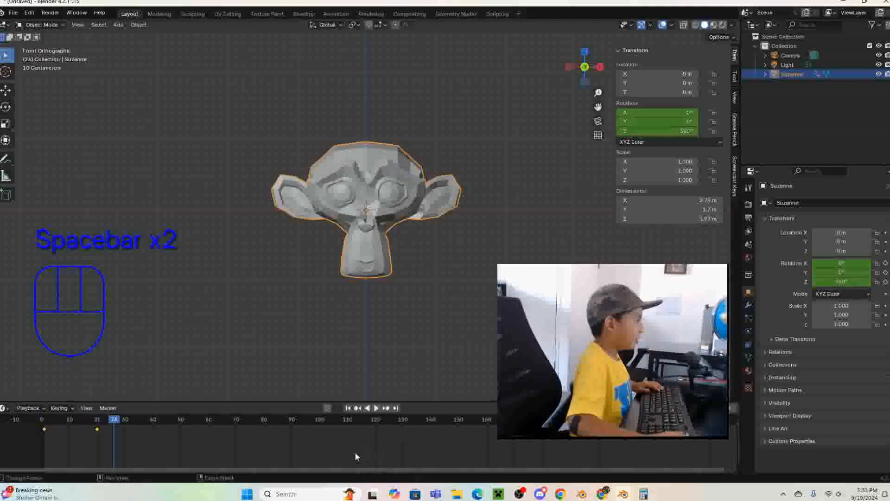
# - Slow the spin by moving the rotation keyframe at frame 20 to frame 40
pyautogui.click(96, 432)
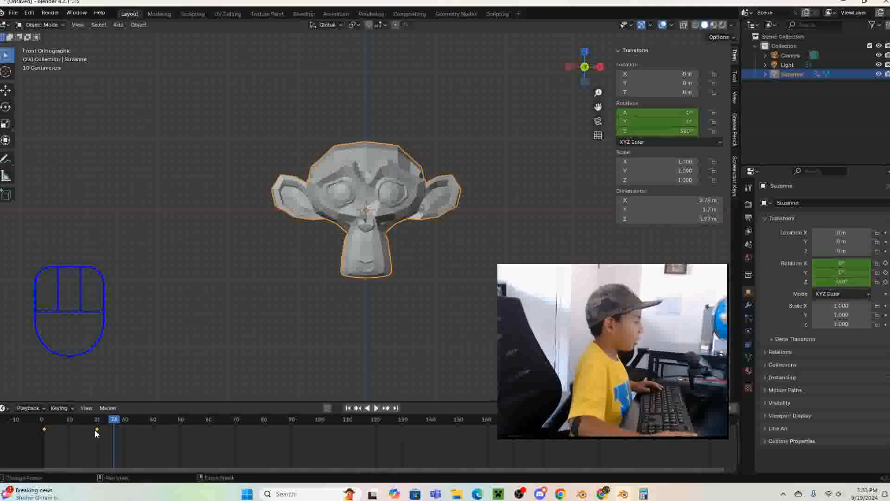
pyautogui.press('g')
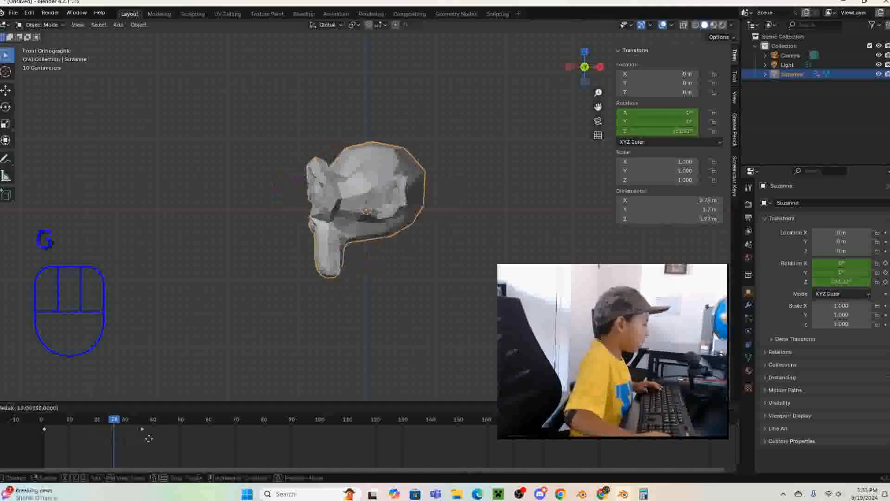
pyautogui.click(157, 441)
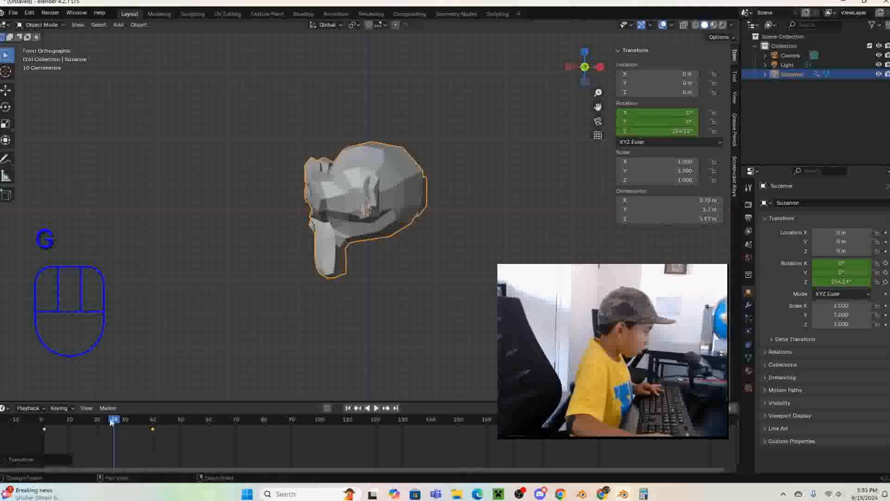
# - Rewind to the start, play the slowed Z spin and stop it just past frame 40
pyautogui.moveTo(115, 421); pyautogui.dragTo(27, 445)
pyautogui.press('space')
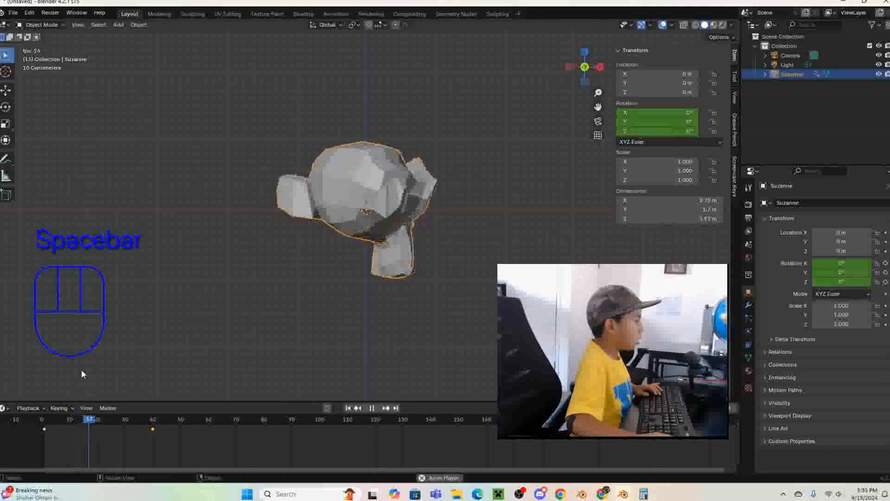
pyautogui.press('space')
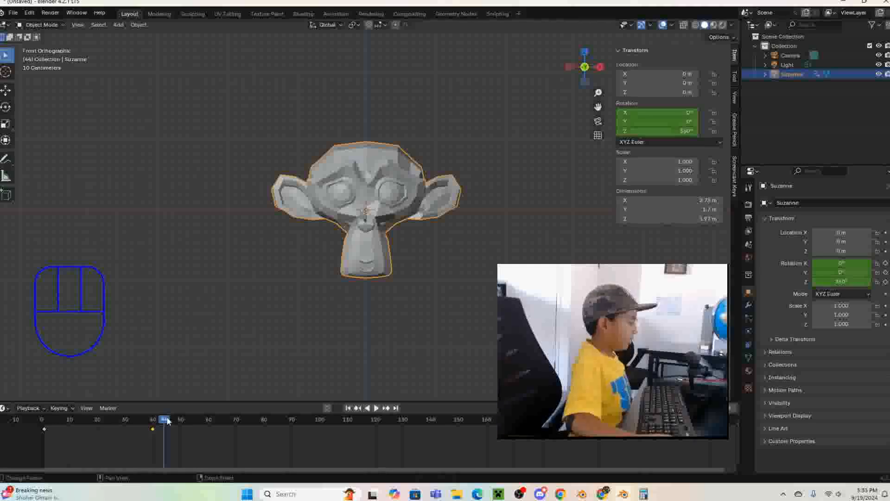
# - At frame 80, set the monkey's X rotation to 360° and insert a rotation keyframe
pyautogui.moveTo(168, 420); pyautogui.dragTo(190, 429)
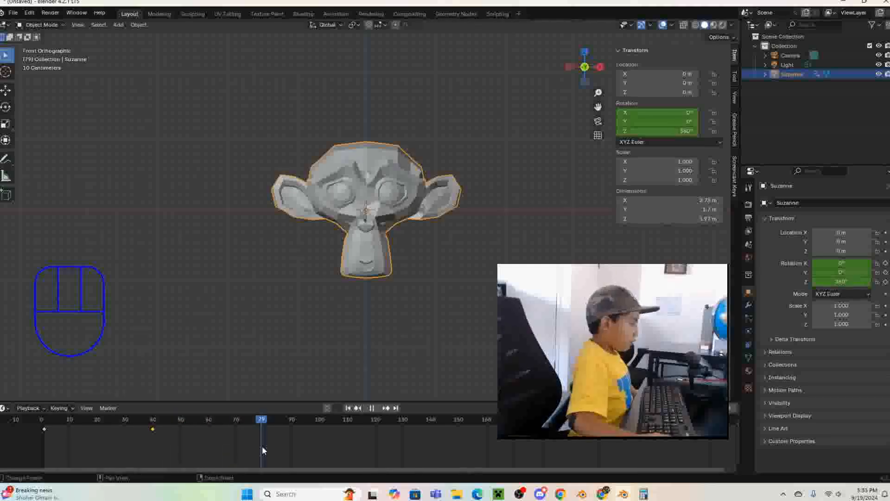
pyautogui.moveTo(262, 446); pyautogui.dragTo(264, 421)
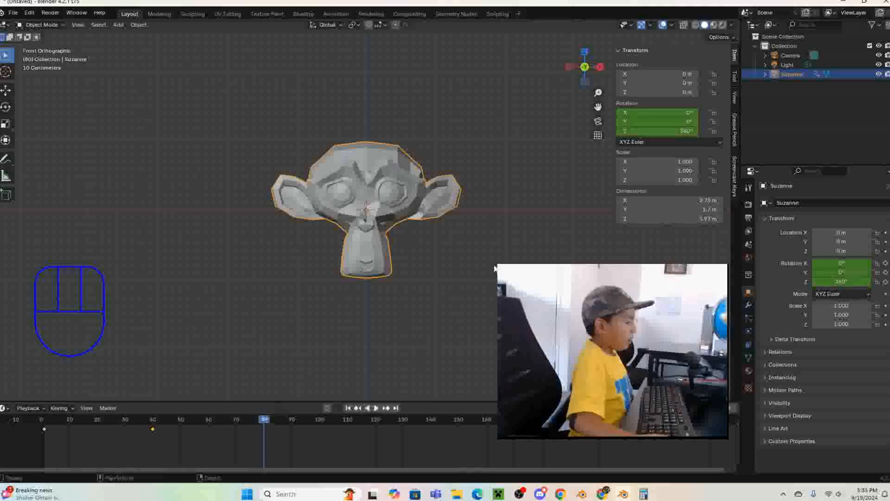
pyautogui.click(649, 111)
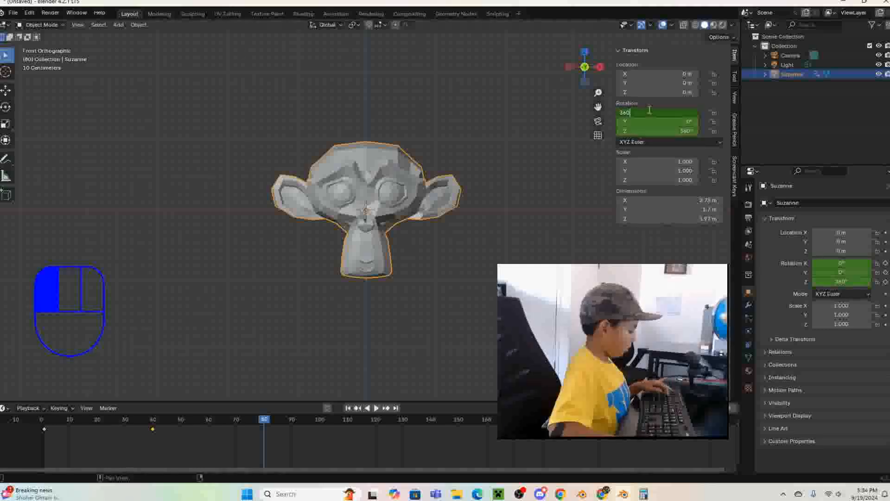
pyautogui.press('Return')
pyautogui.rightClick(649, 109)
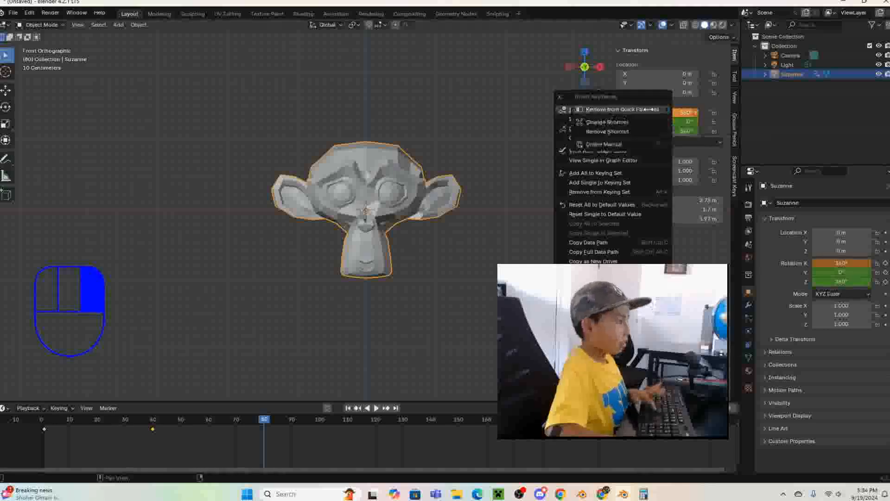
pyautogui.click(649, 109)
pyautogui.click(648, 109)
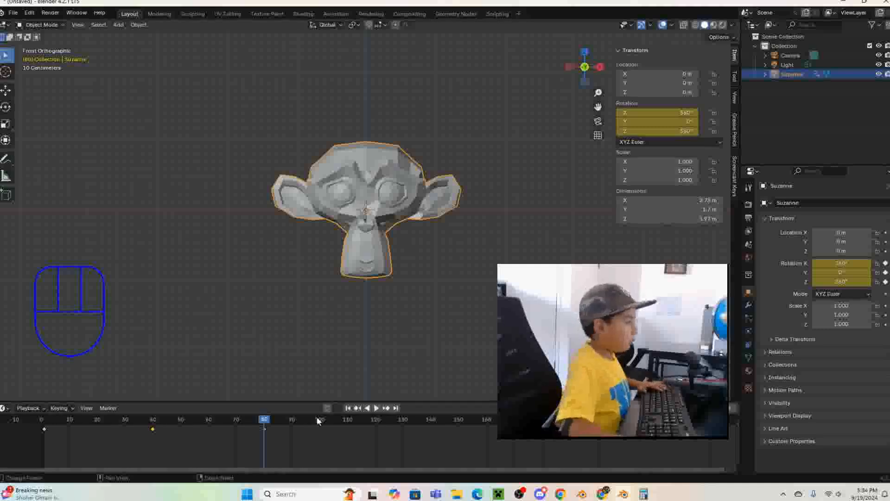
# - At frame 120, set the monkey's Y rotation to 360° and insert a rotation keyframe
pyautogui.moveTo(263, 421); pyautogui.dragTo(376, 437)
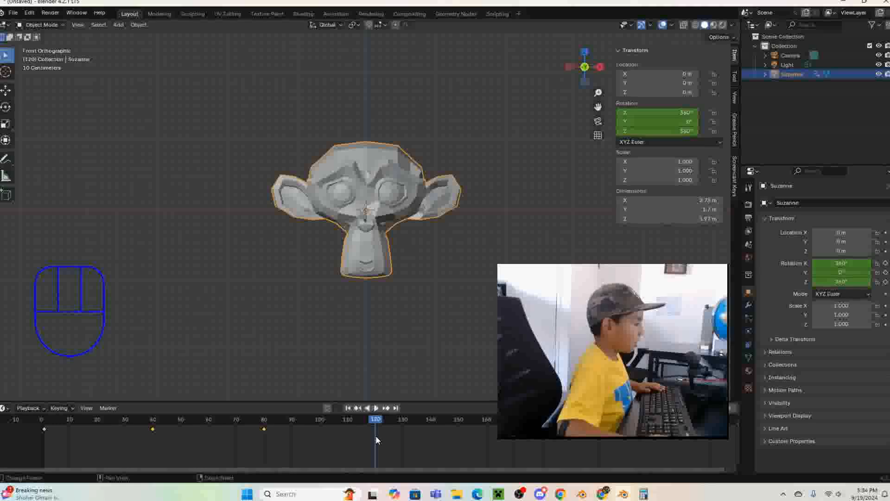
pyautogui.click(662, 131)
pyautogui.click(661, 118)
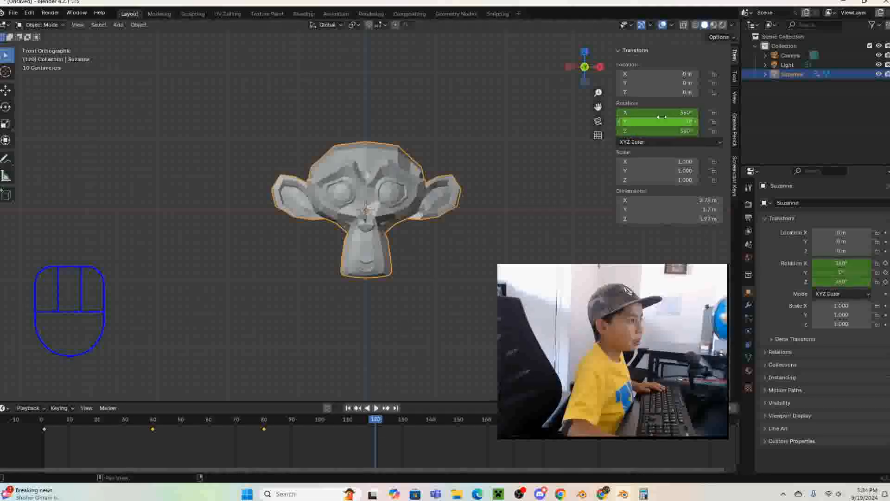
pyautogui.click(662, 117)
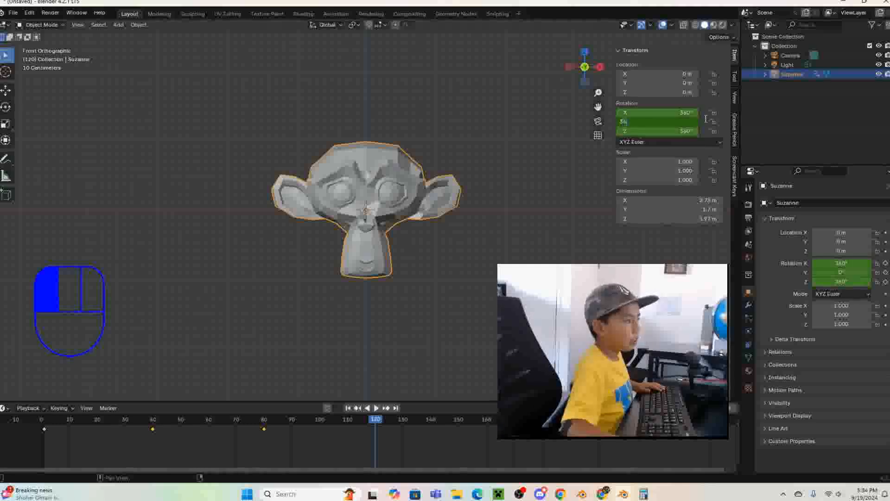
pyautogui.write('360')
pyautogui.press('Return')
pyautogui.rightClick(680, 122)
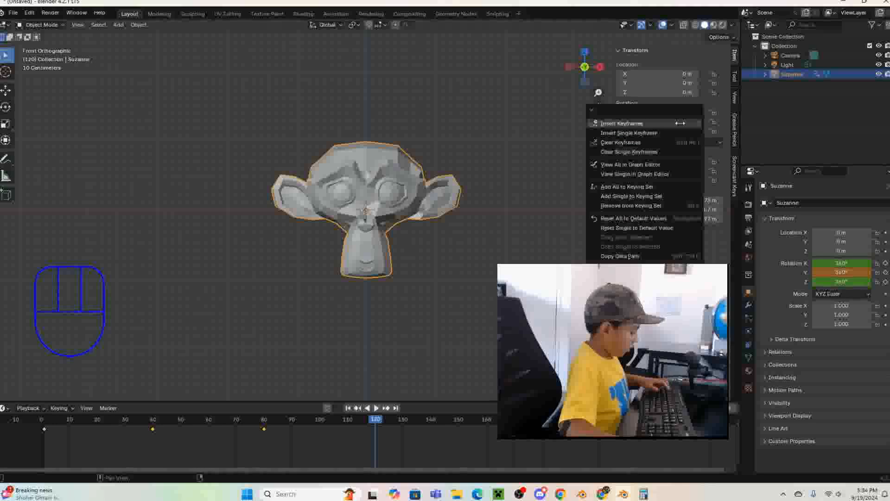
pyautogui.click(680, 123)
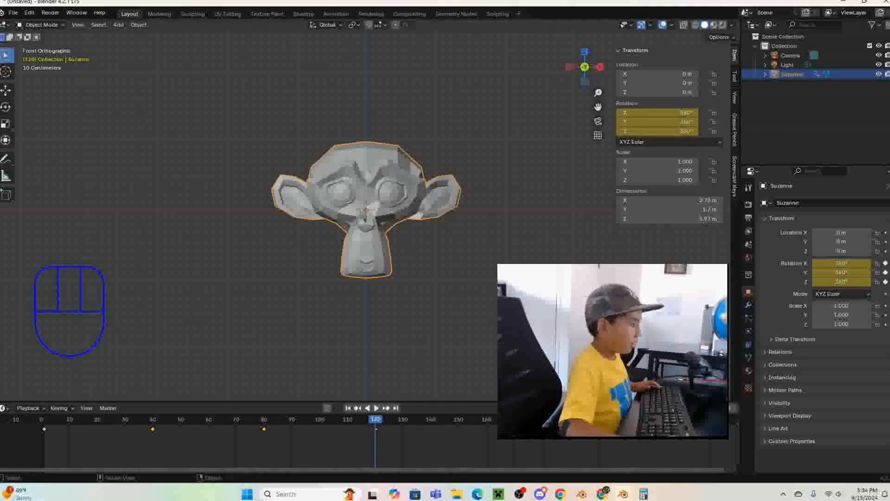
# - Set the animation's end frame to 120
pyautogui.click(717, 408)
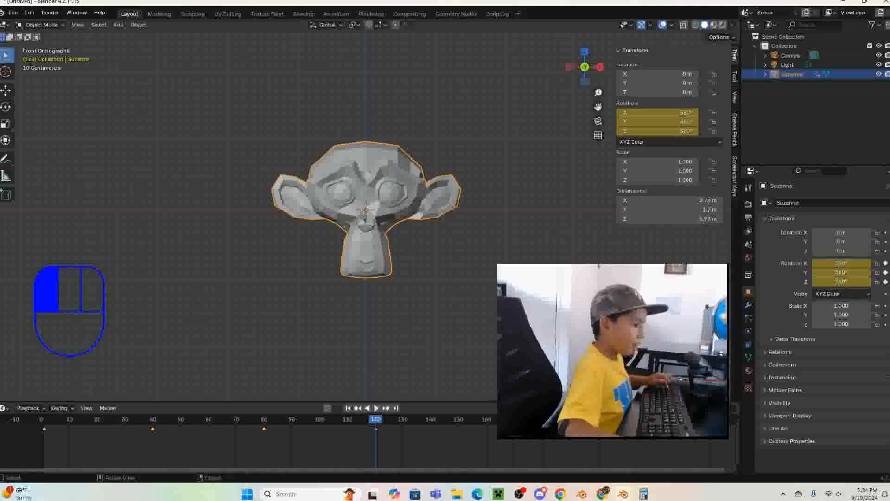
pyautogui.write('120')
pyautogui.press('Return')
# - Return to frame 0, play the complete three-axis monkey rotation animation and stop it
pyautogui.moveTo(81, 418); pyautogui.dragTo(18, 426)
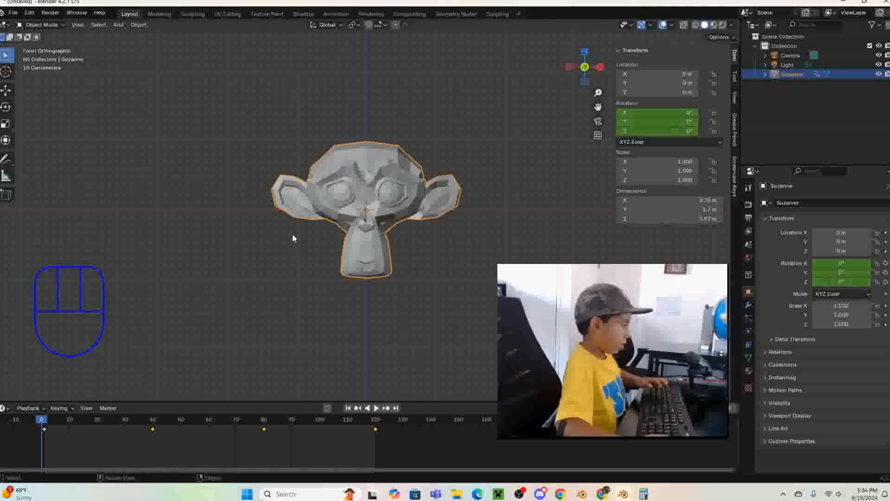
pyautogui.press('space')
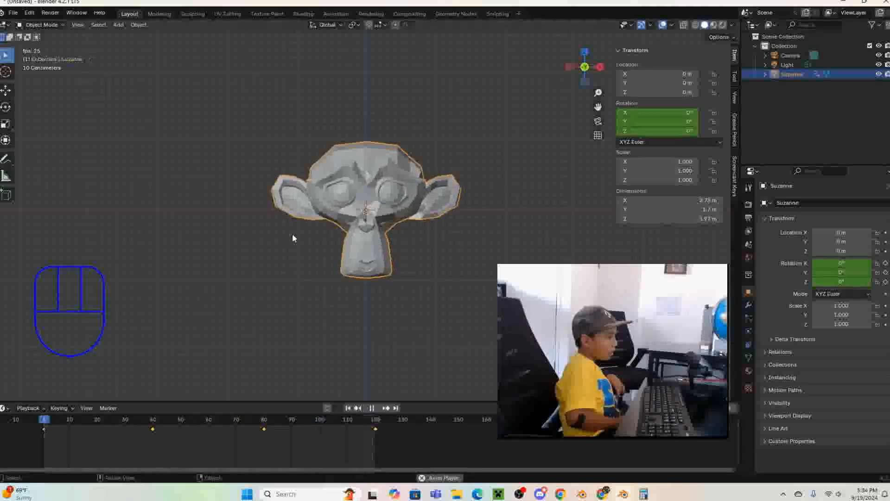
pyautogui.press('space')
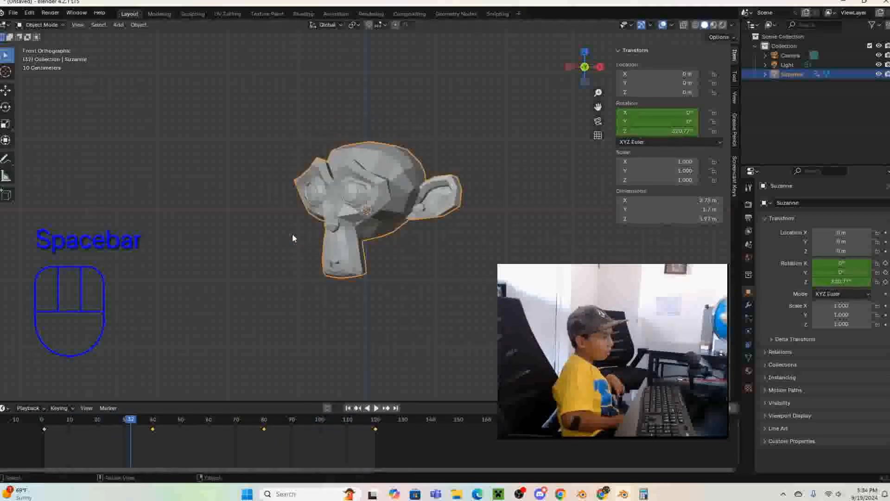